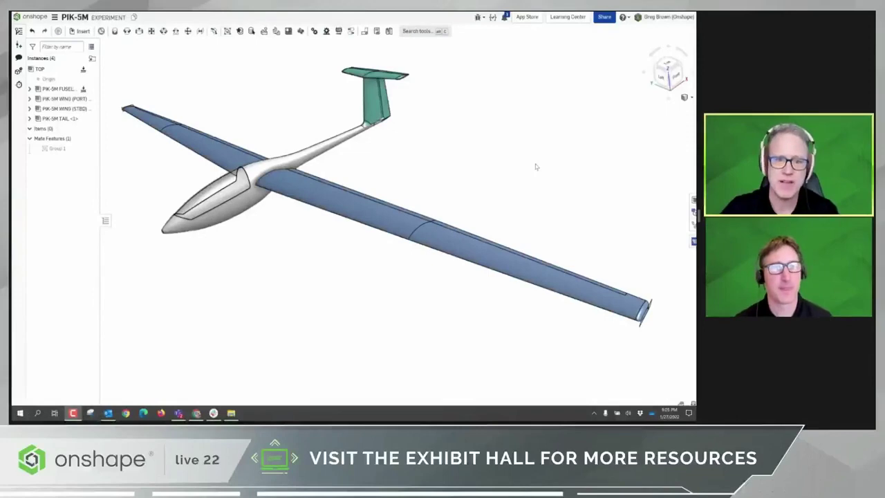
Step: Inspect the glider, open the PIK-5M FUSELAGE assembly and examine the electronics housing mounted ahead of the main wheel
{"action": "mouse_move", "coordinate": [451, 164]}
{"action": "right_mouse_down"}
{"action": "mouse_move", "coordinate": [468, 158]}
{"action": "mouse_move", "coordinate": [408, 159]}
{"action": "mouse_move", "coordinate": [433, 181]}
{"action": "mouse_move", "coordinate": [439, 173]}
{"action": "right_mouse_up"}
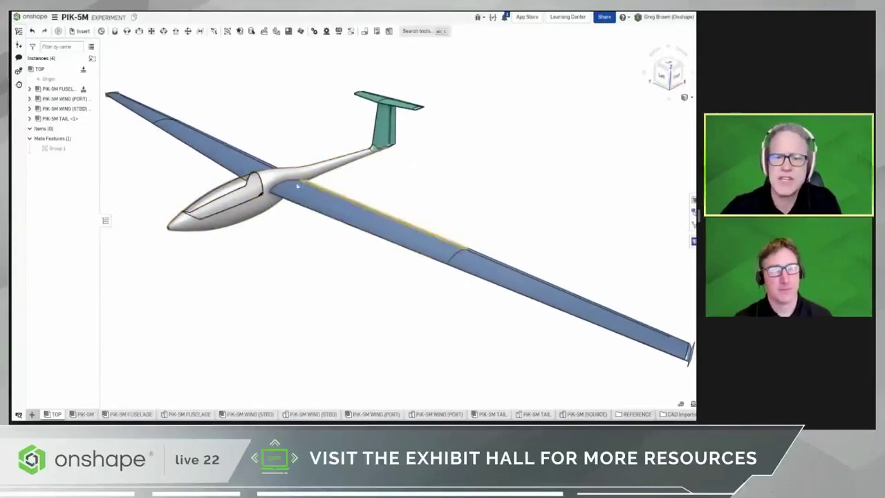
{"action": "right_click_drag", "start_coordinate": [322, 247], "coordinate": [233, 206]}
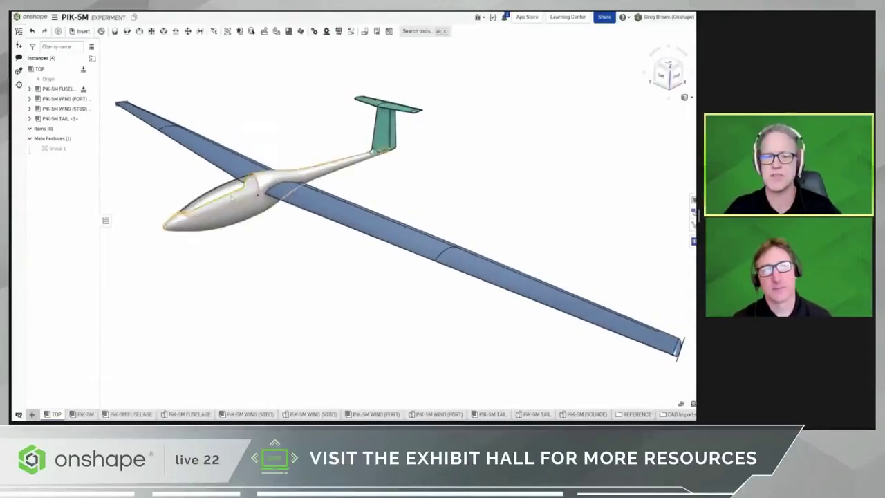
{"action": "left_click", "coordinate": [129, 414]}
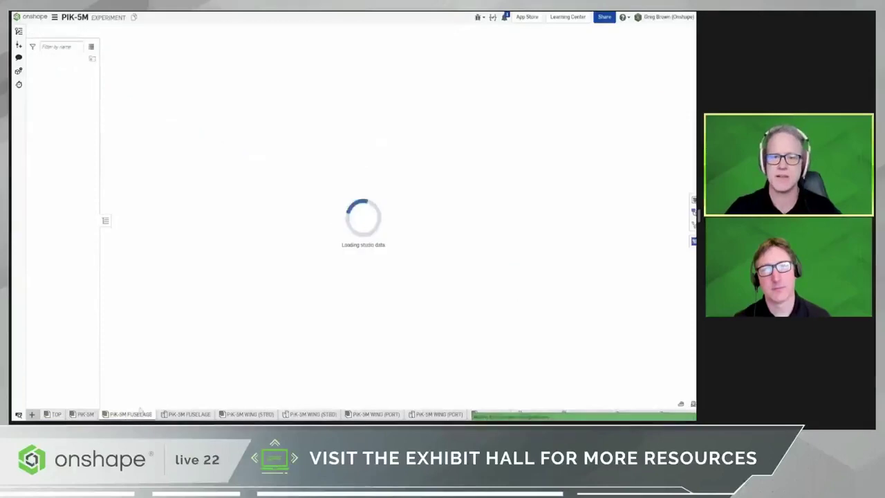
{"action": "right_click_drag", "start_coordinate": [228, 303], "coordinate": [260, 288]}
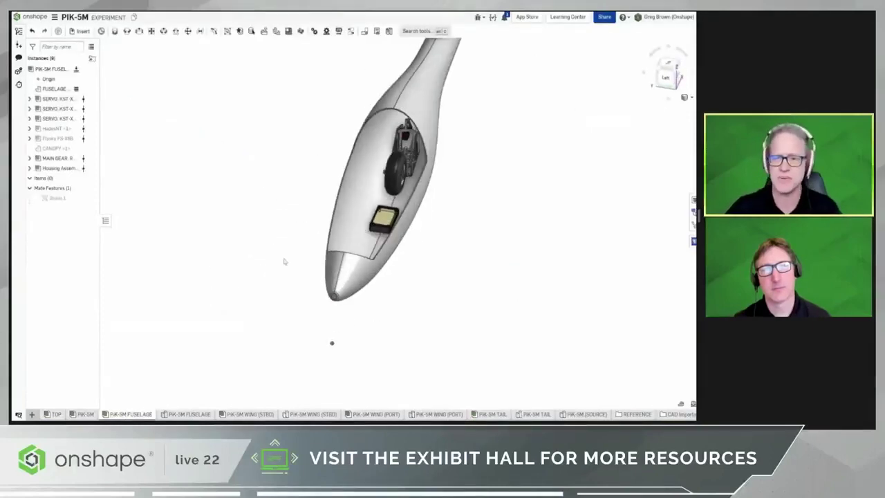
{"action": "scroll", "coordinate": [407, 155], "scroll_direction": "up", "scroll_amount": 5}
{"action": "right_click_drag", "start_coordinate": [406, 155], "coordinate": [376, 246]}
{"action": "scroll", "coordinate": [370, 231], "scroll_direction": "up", "scroll_amount": 3}
{"action": "scroll", "coordinate": [375, 246], "scroll_direction": "down", "scroll_amount": 3}
{"action": "middle_click_drag", "start_coordinate": [375, 247], "coordinate": [511, 138]}
{"action": "right_click_drag", "start_coordinate": [512, 183], "coordinate": [492, 164]}
{"action": "right_click_drag", "start_coordinate": [454, 291], "coordinate": [440, 280]}
{"action": "scroll", "coordinate": [440, 281], "scroll_direction": "up", "scroll_amount": 4}
{"action": "right_click_drag", "start_coordinate": [453, 231], "coordinate": [346, 270]}
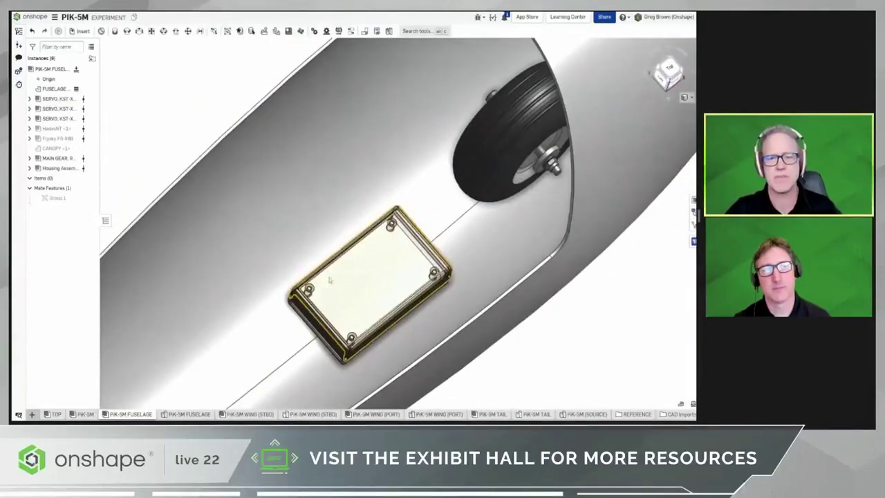
{"action": "right_click_drag", "start_coordinate": [357, 314], "coordinate": [136, 397]}
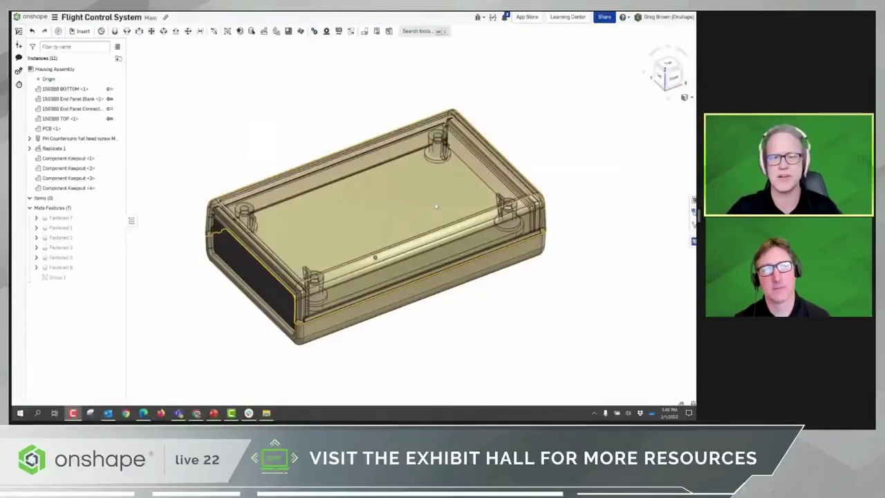
Step: Hide the 1593BB TOP cover in the Housing Assembly to expose the concept PCB and its keepouts
{"action": "right_click_drag", "start_coordinate": [430, 206], "coordinate": [347, 164]}
{"action": "key", "text": "y"}
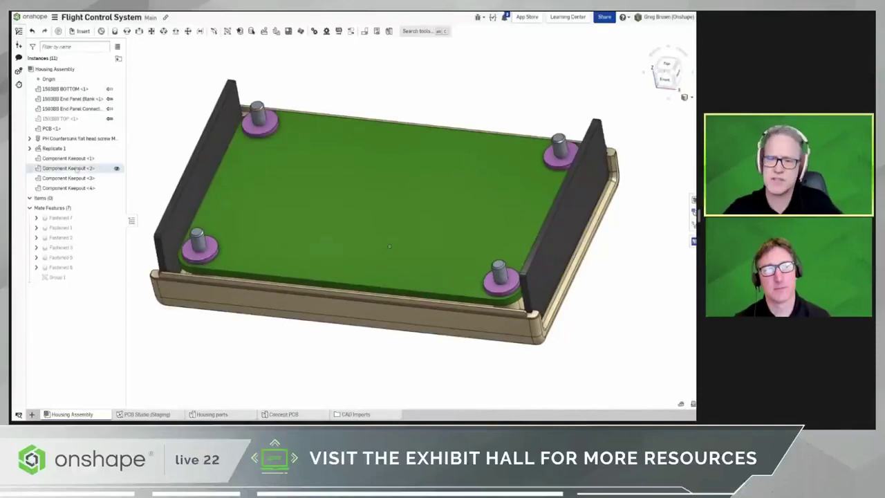
{"action": "right_click_drag", "start_coordinate": [340, 212], "coordinate": [415, 257]}
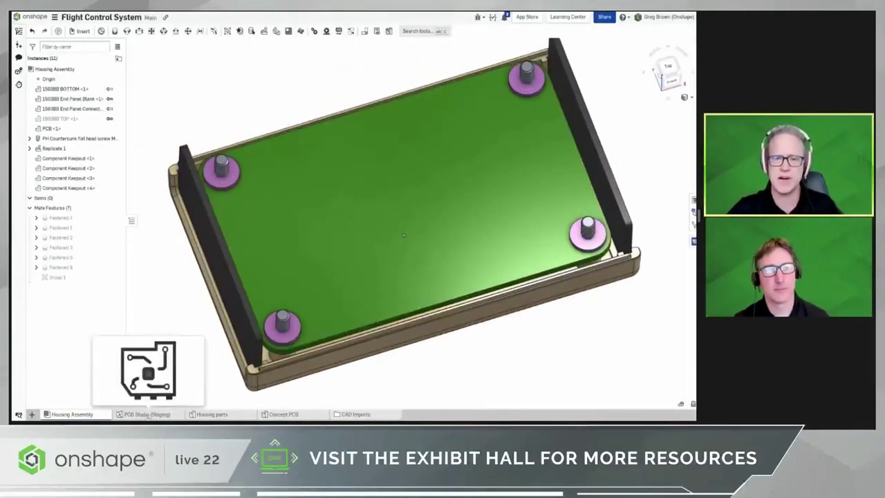
Step: Translate the Concept PCB part studio into a board in PCB Studio, with its top face parallel to the Top Plane
{"action": "left_click", "coordinate": [158, 415]}
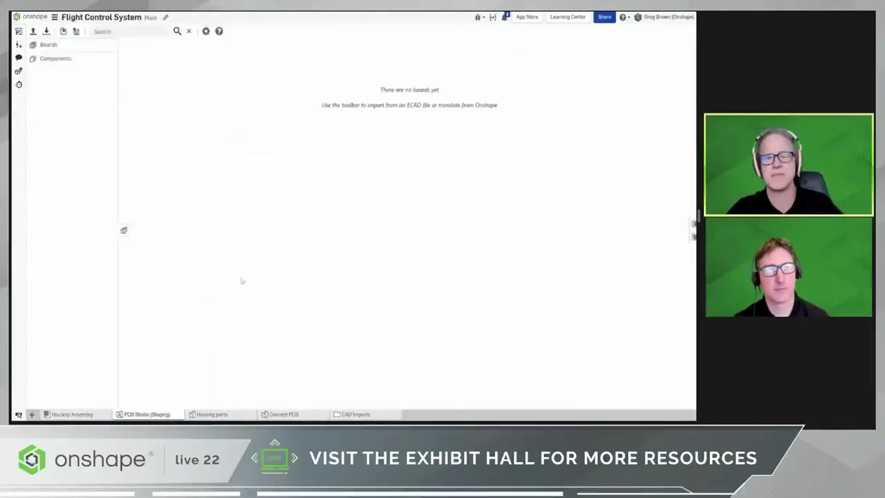
{"action": "left_click", "coordinate": [62, 31]}
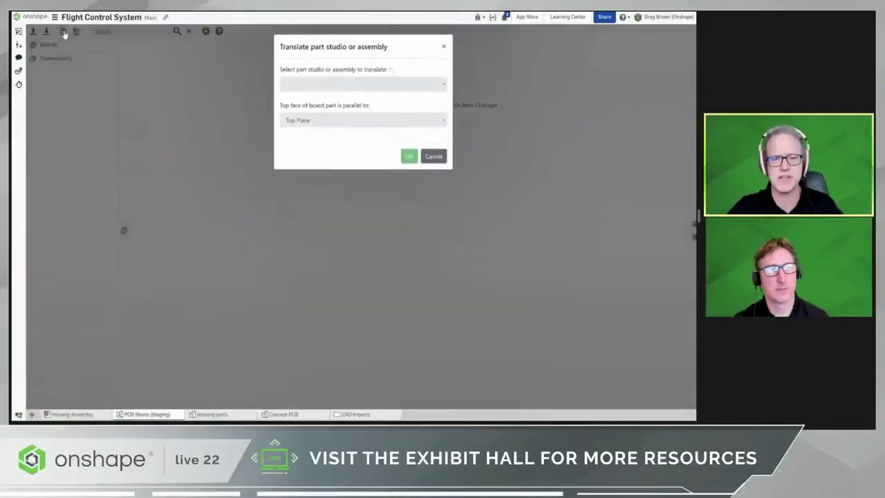
{"action": "left_click", "coordinate": [321, 85]}
{"action": "left_click", "coordinate": [347, 126]}
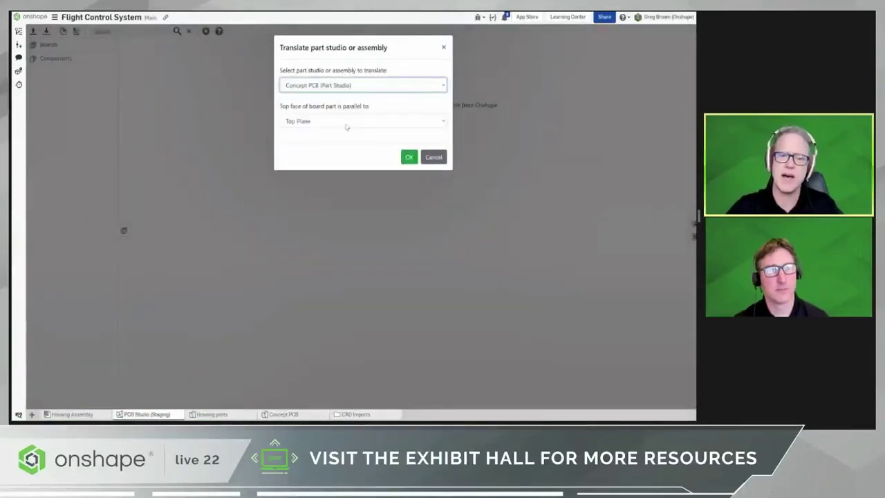
{"action": "left_click", "coordinate": [408, 158]}
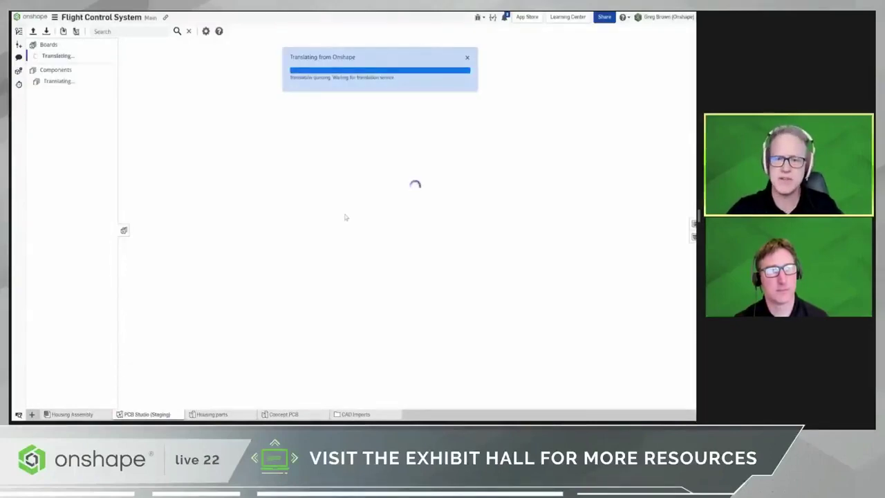
{"action": "left_click", "coordinate": [468, 57]}
{"action": "mouse_move", "coordinate": [409, 182]}
{"action": "right_mouse_down"}
{"action": "mouse_move", "coordinate": [442, 143]}
{"action": "mouse_move", "coordinate": [424, 192]}
{"action": "mouse_move", "coordinate": [429, 208]}
{"action": "mouse_move", "coordinate": [433, 176]}
{"action": "mouse_move", "coordinate": [444, 184]}
{"action": "mouse_move", "coordinate": [437, 197]}
{"action": "mouse_move", "coordinate": [411, 187]}
{"action": "right_mouse_up"}
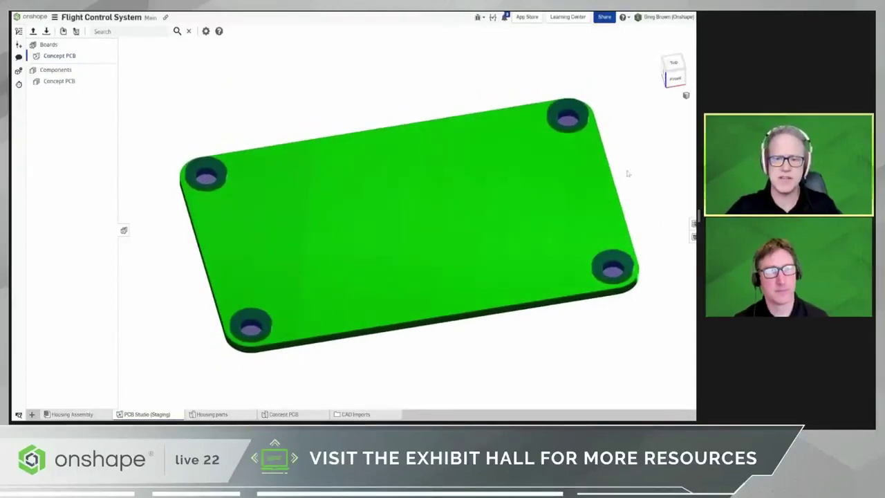
Step: Review the Concept PCB's bill of materials and export the board to ECAD files in IDF 3.0 format
{"action": "left_click", "coordinate": [693, 237]}
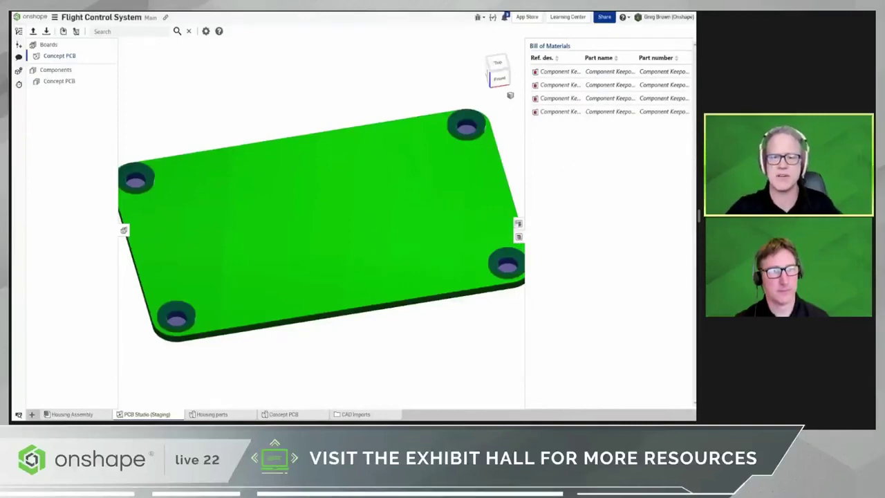
{"action": "left_click", "coordinate": [519, 237]}
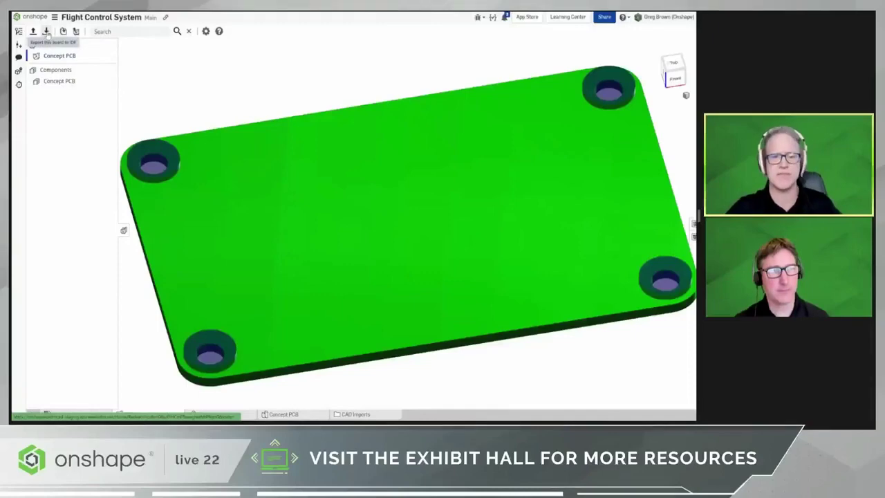
{"action": "left_click", "coordinate": [46, 31]}
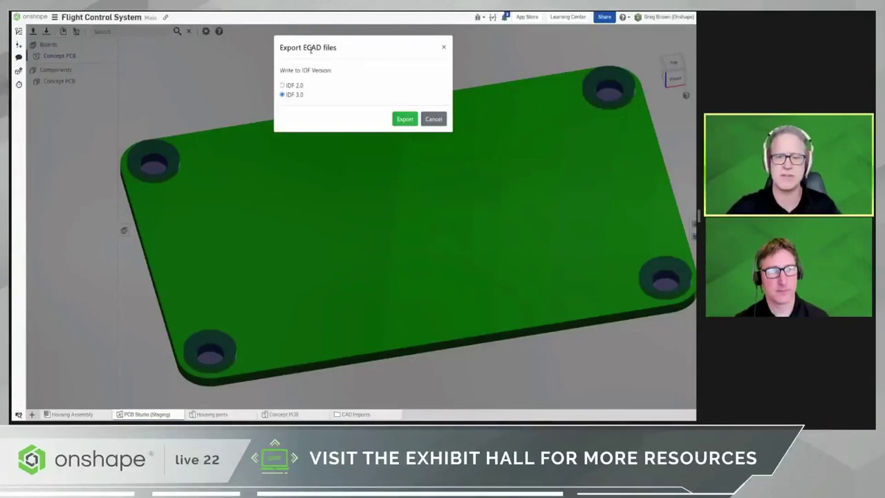
{"action": "left_click", "coordinate": [405, 119]}
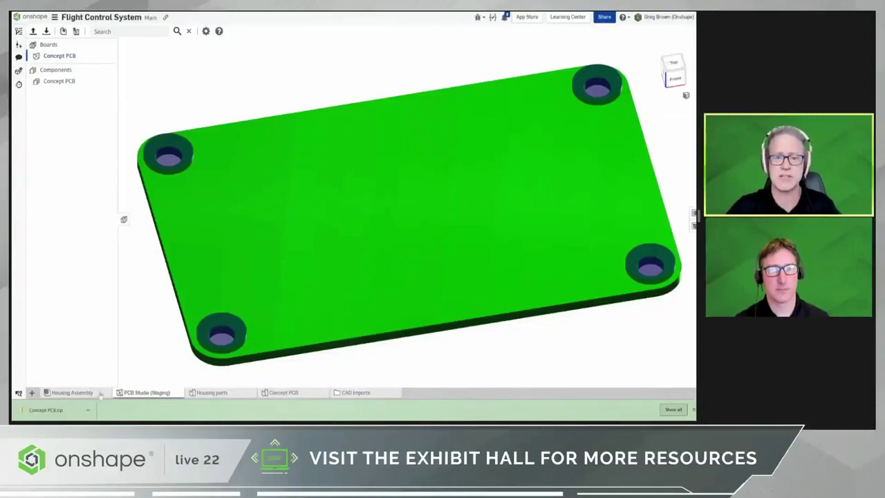
Step: Check the board in the Housing Assembly, and import the ECAD files HadesNT.emn and HadesNT.emp into PCB Studio
{"action": "left_click", "coordinate": [70, 392]}
{"action": "mouse_move", "coordinate": [352, 257]}
{"action": "right_mouse_down"}
{"action": "mouse_move", "coordinate": [350, 220]}
{"action": "mouse_move", "coordinate": [362, 228]}
{"action": "mouse_move", "coordinate": [352, 245]}
{"action": "right_mouse_up"}
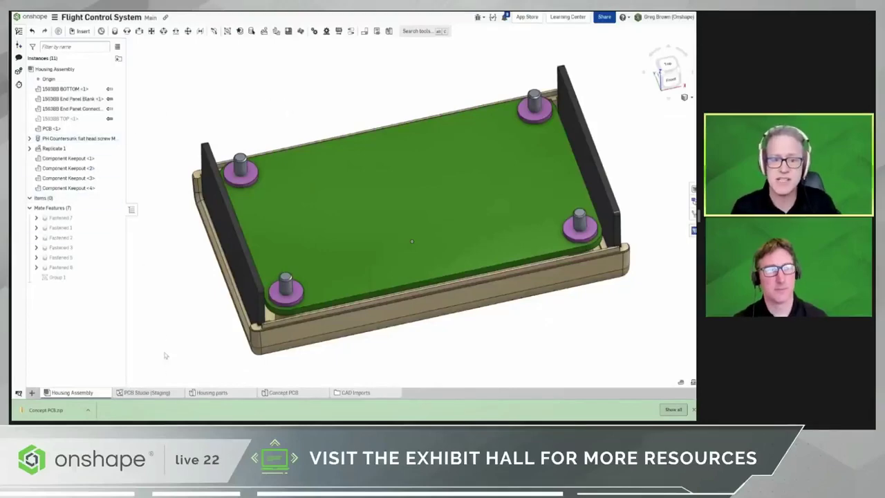
{"action": "left_click", "coordinate": [164, 394]}
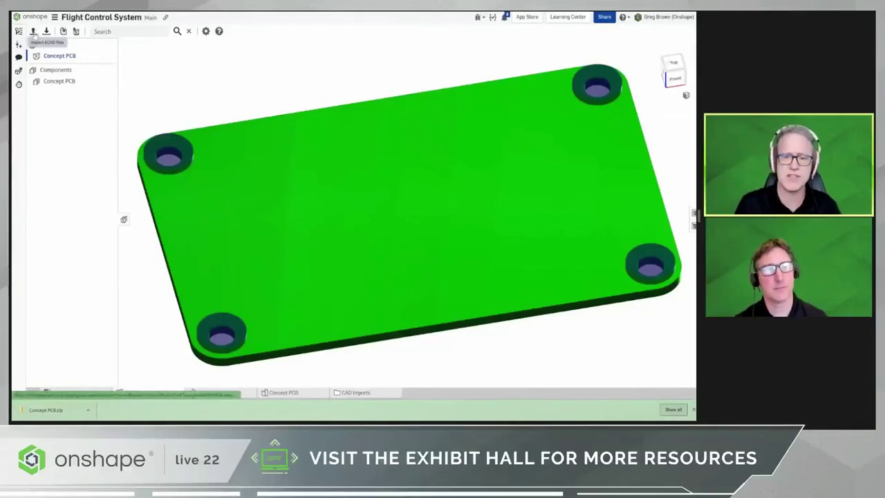
{"action": "left_click", "coordinate": [33, 32]}
{"action": "left_click", "coordinate": [297, 72]}
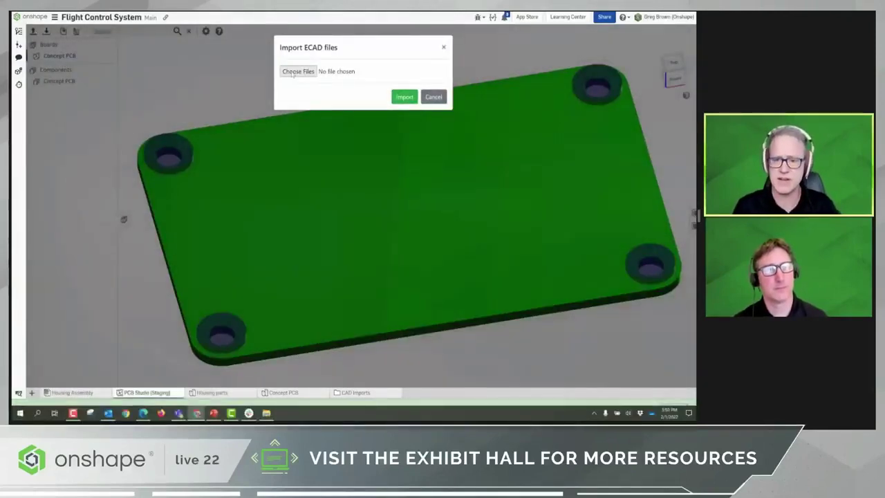
{"action": "left_click", "coordinate": [173, 79]}
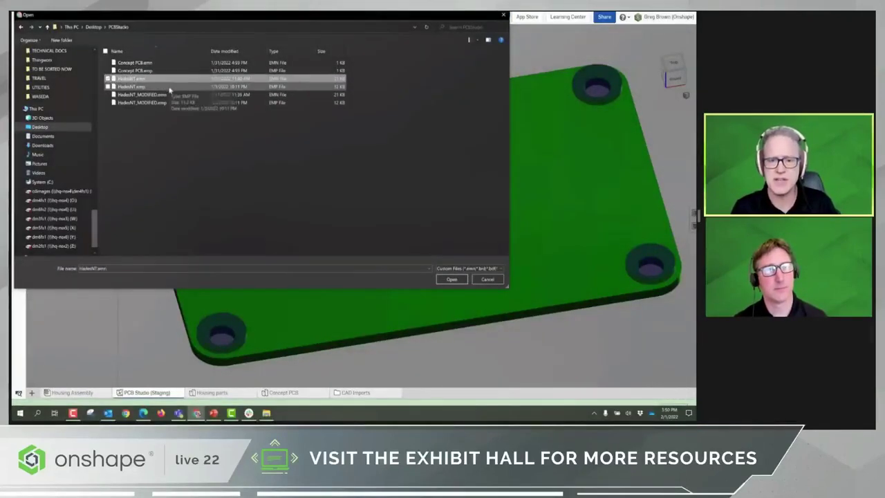
{"action": "left_click", "coordinate": [169, 86], "text": "ctrl"}
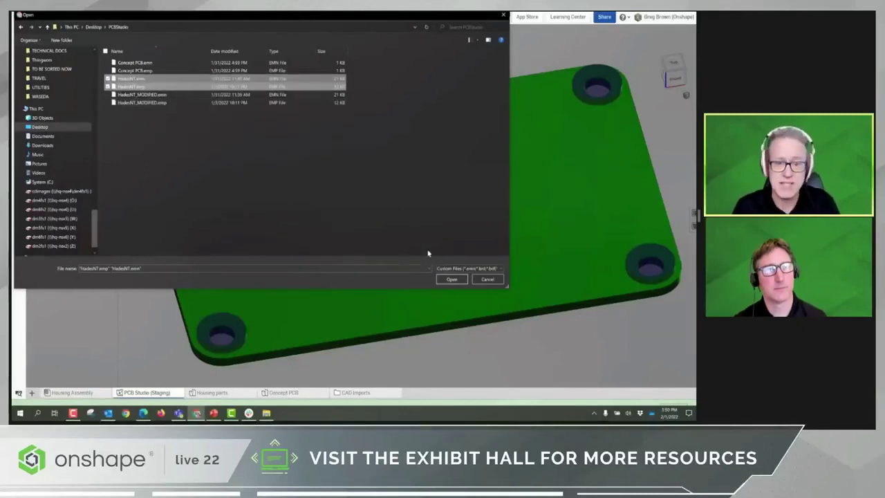
{"action": "left_click", "coordinate": [450, 279]}
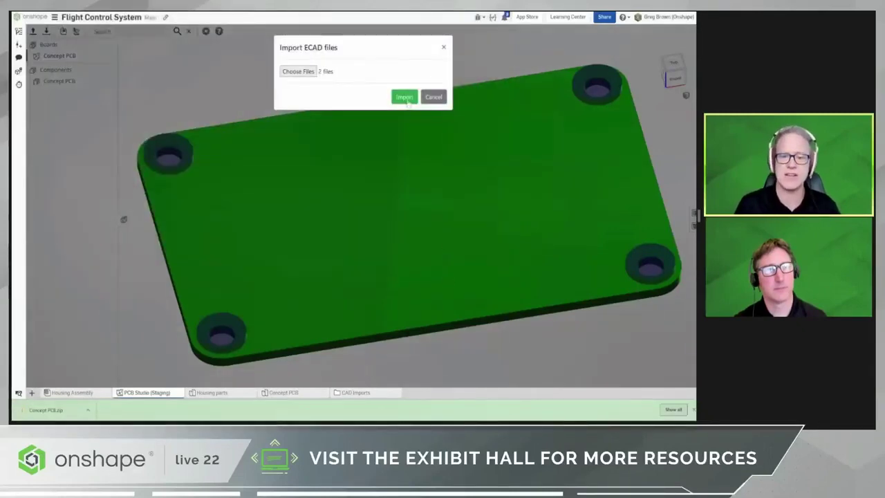
{"action": "left_click", "coordinate": [405, 97]}
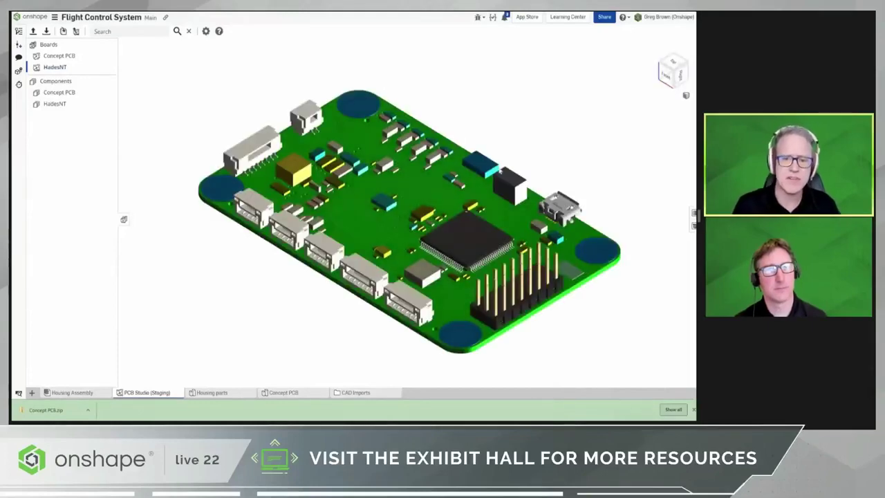
Step: Examine the HadesNT board, its bill of materials and the model properties of the large processor chip U7
{"action": "right_click_drag", "start_coordinate": [401, 213], "coordinate": [463, 200]}
{"action": "right_click_drag", "start_coordinate": [523, 297], "coordinate": [525, 310]}
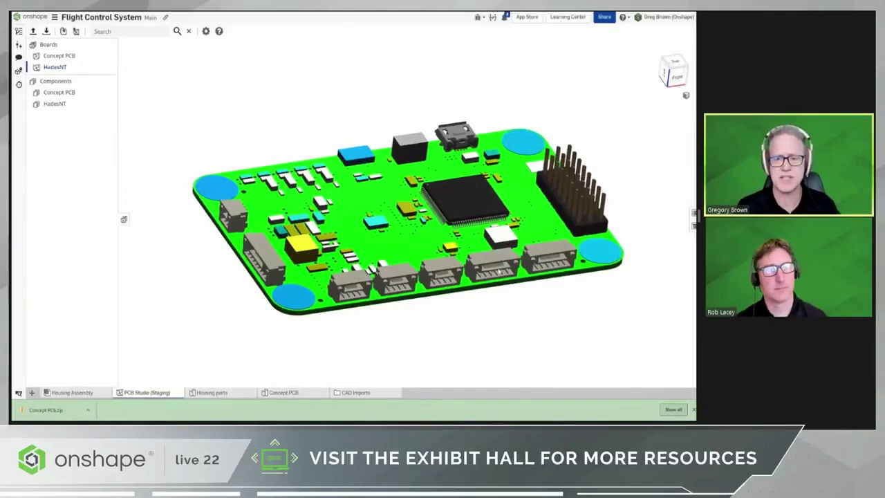
{"action": "mouse_move", "coordinate": [244, 231]}
{"action": "right_mouse_down"}
{"action": "mouse_move", "coordinate": [242, 185]}
{"action": "mouse_move", "coordinate": [249, 244]}
{"action": "mouse_move", "coordinate": [241, 213]}
{"action": "mouse_move", "coordinate": [228, 237]}
{"action": "right_mouse_up"}
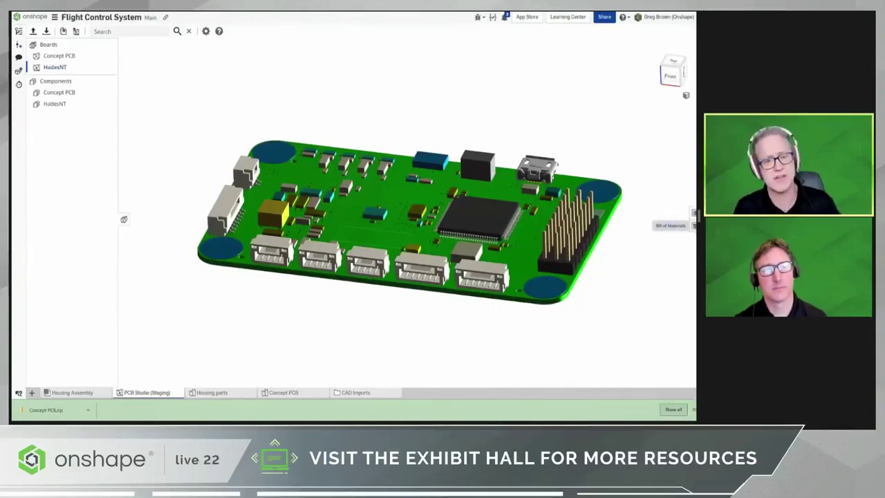
{"action": "left_click", "coordinate": [694, 225]}
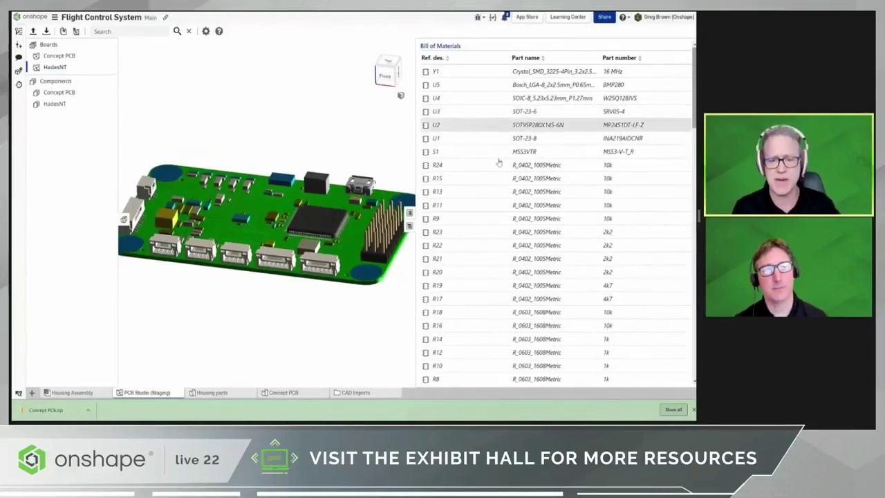
{"action": "left_click_drag", "start_coordinate": [694, 99], "coordinate": [688, 356]}
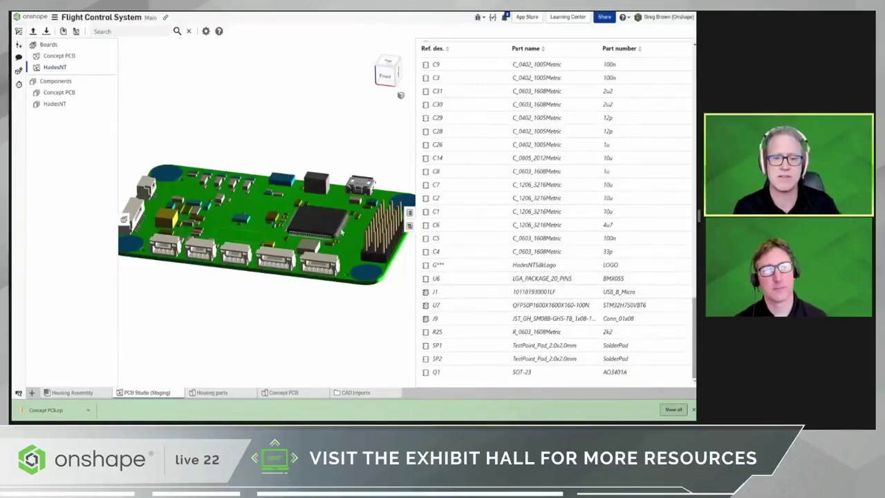
{"action": "left_click", "coordinate": [311, 223]}
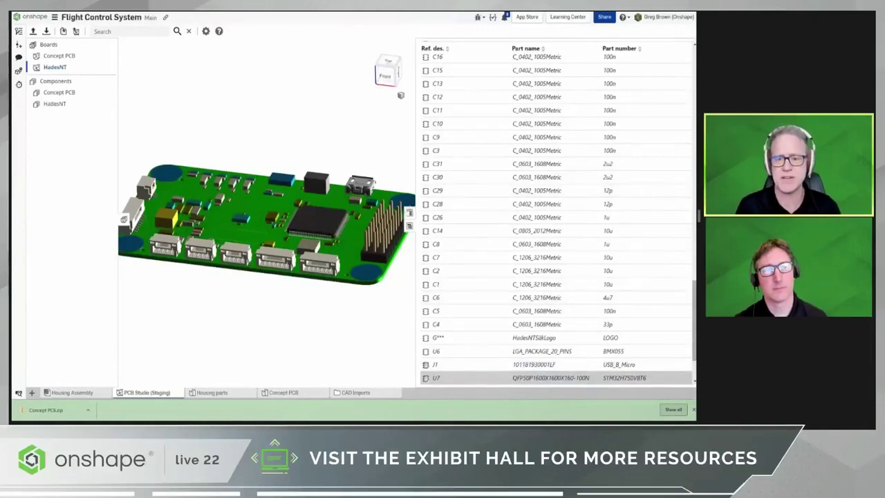
{"action": "left_click", "coordinate": [426, 378]}
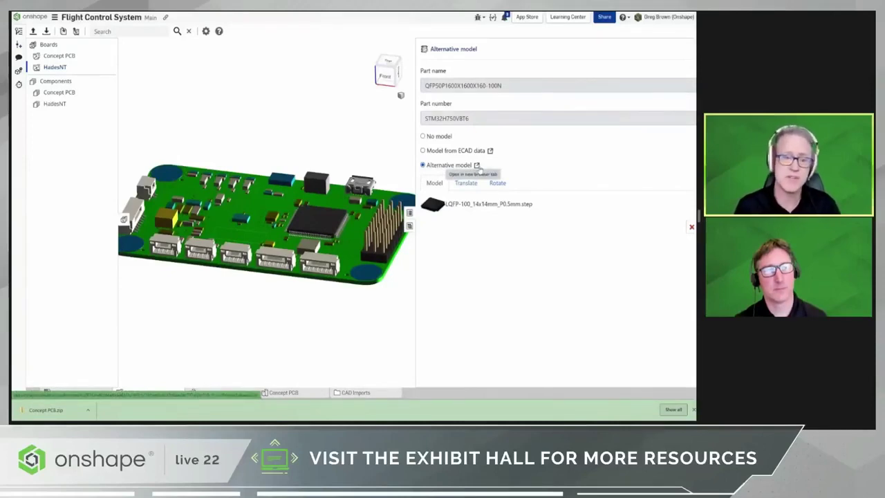
{"action": "left_click", "coordinate": [408, 226]}
{"action": "left_click", "coordinate": [409, 226]}
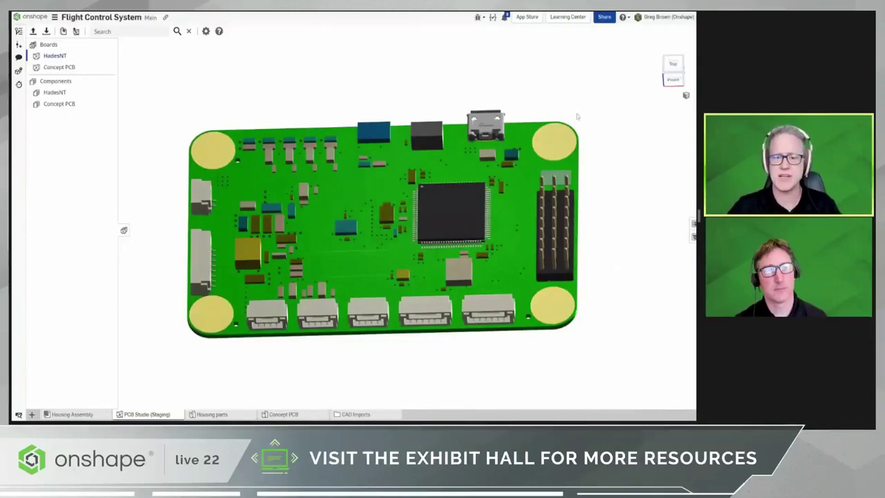
Step: Set the MountingHole_4.3mm_M4_Pad_Via components at the HadesNT board's corners to No model
{"action": "left_click", "coordinate": [694, 224]}
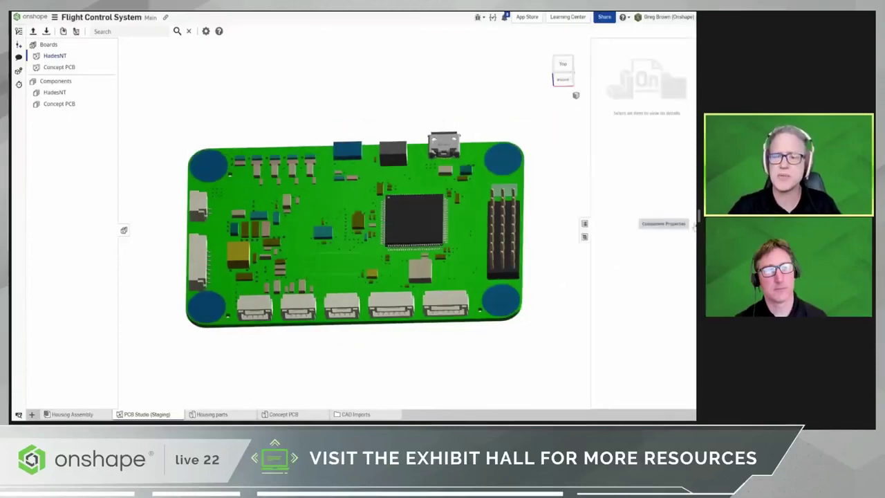
{"action": "left_click", "coordinate": [207, 163]}
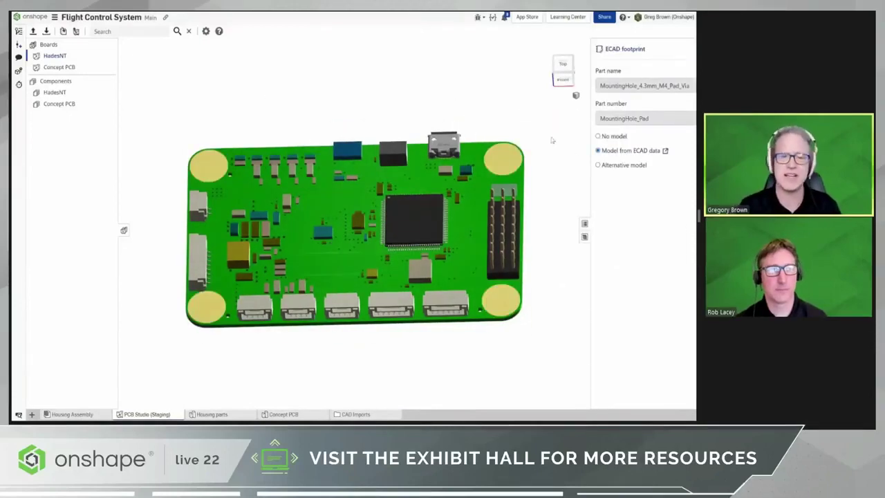
{"action": "left_click", "coordinate": [599, 137]}
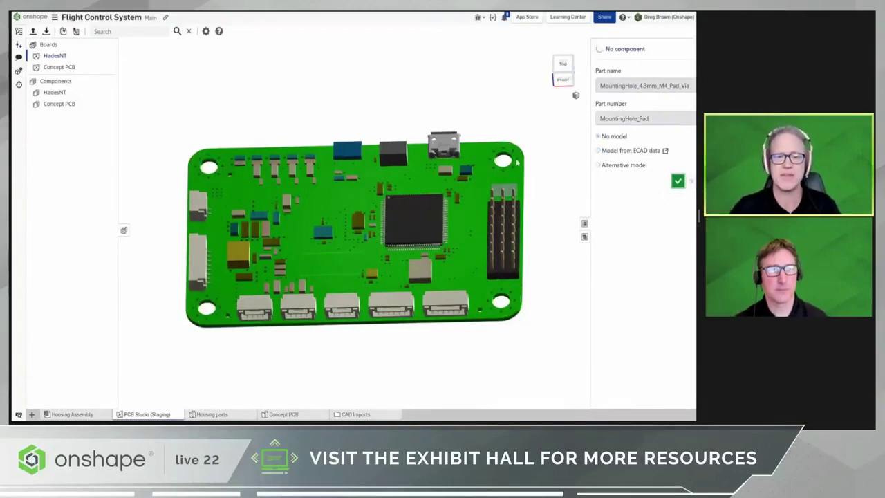
{"action": "left_click", "coordinate": [584, 224]}
{"action": "mouse_move", "coordinate": [376, 104]}
{"action": "right_mouse_down"}
{"action": "mouse_move", "coordinate": [393, 98]}
{"action": "mouse_move", "coordinate": [374, 92]}
{"action": "right_mouse_up"}
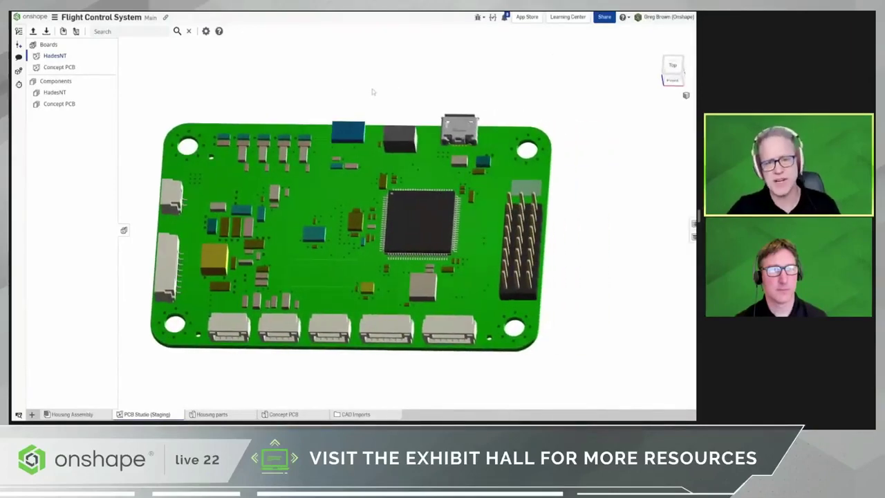
Step: Create an Onshape assembly from the HadesNT board, including the board and its components
{"action": "left_click", "coordinate": [75, 32]}
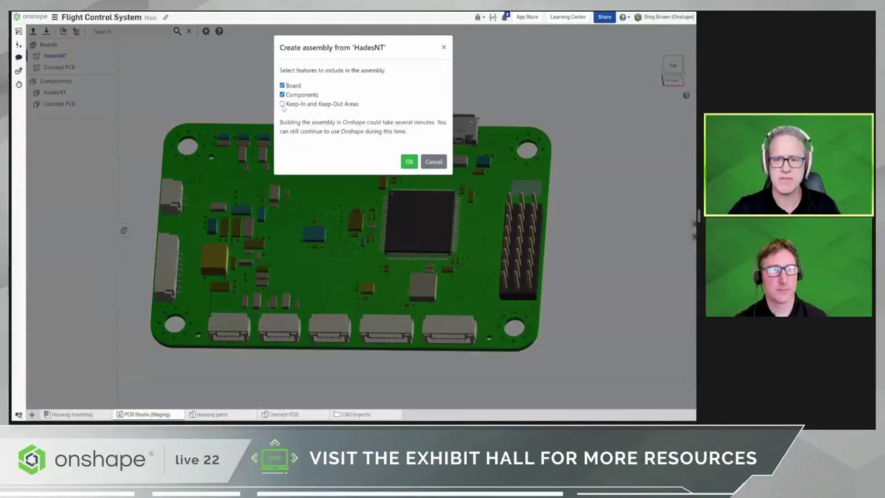
{"action": "left_click", "coordinate": [409, 163]}
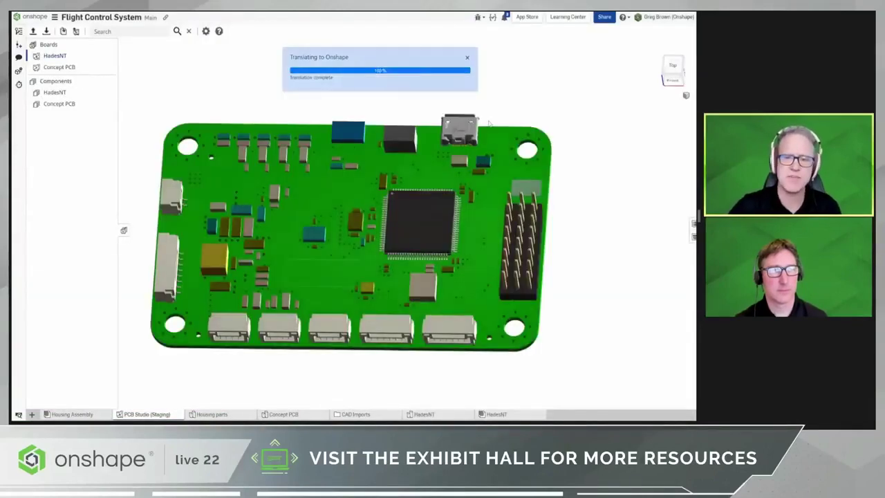
{"action": "left_click", "coordinate": [468, 59]}
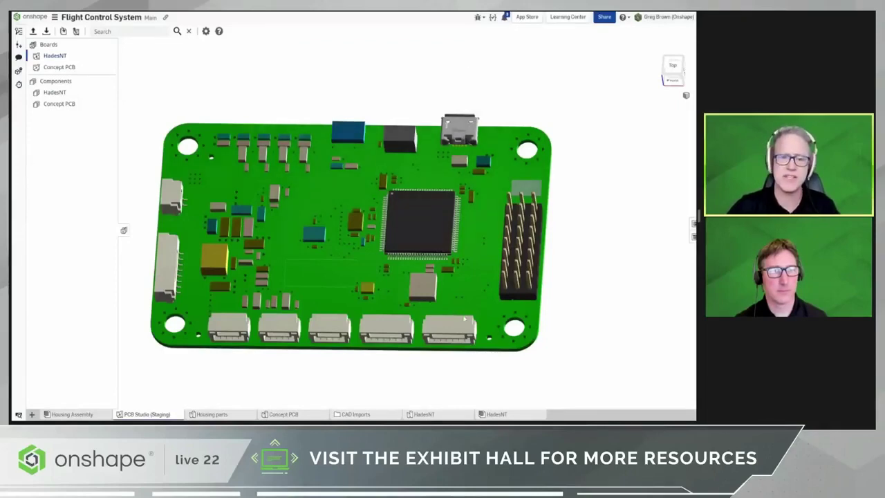
Step: Group all instances of the new HadesNT assembly together
{"action": "left_click", "coordinate": [503, 414]}
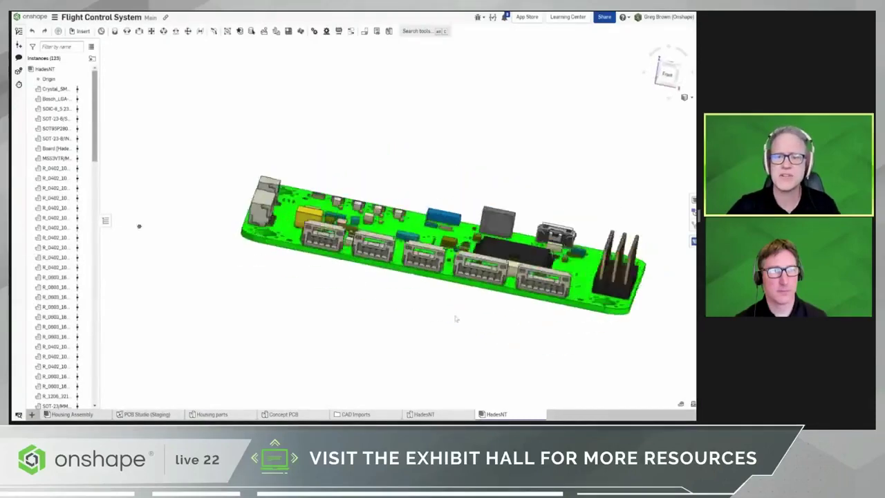
{"action": "right_click_drag", "start_coordinate": [444, 347], "coordinate": [441, 356]}
{"action": "middle_click_drag", "start_coordinate": [440, 356], "coordinate": [419, 342]}
{"action": "right_click_drag", "start_coordinate": [419, 342], "coordinate": [359, 271]}
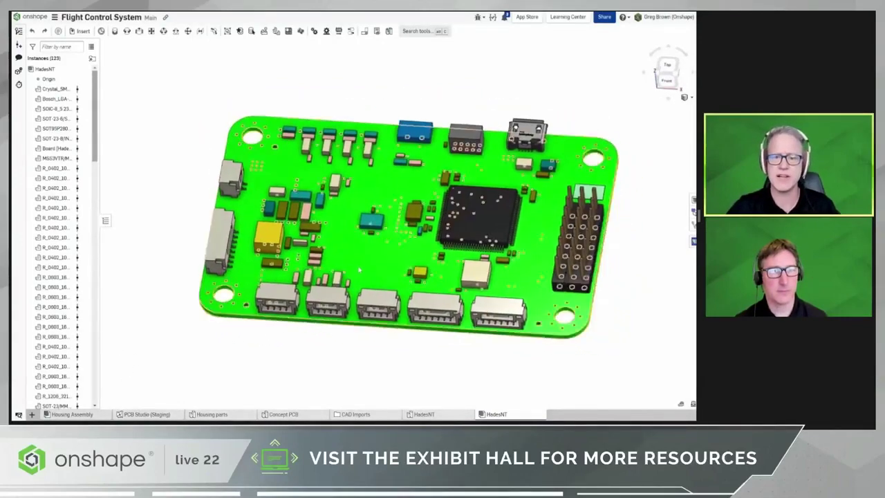
{"action": "left_click", "coordinate": [226, 31]}
{"action": "left_click_drag", "start_coordinate": [183, 61], "coordinate": [692, 401]}
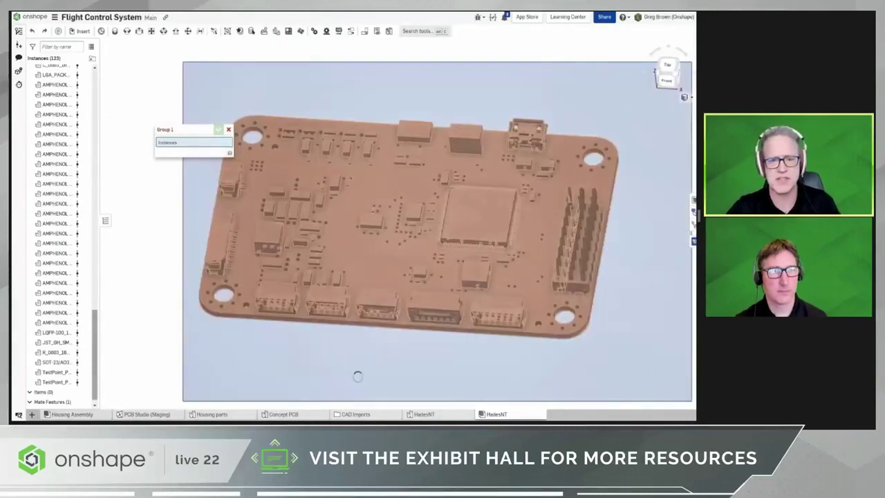
{"action": "left_click", "coordinate": [218, 130]}
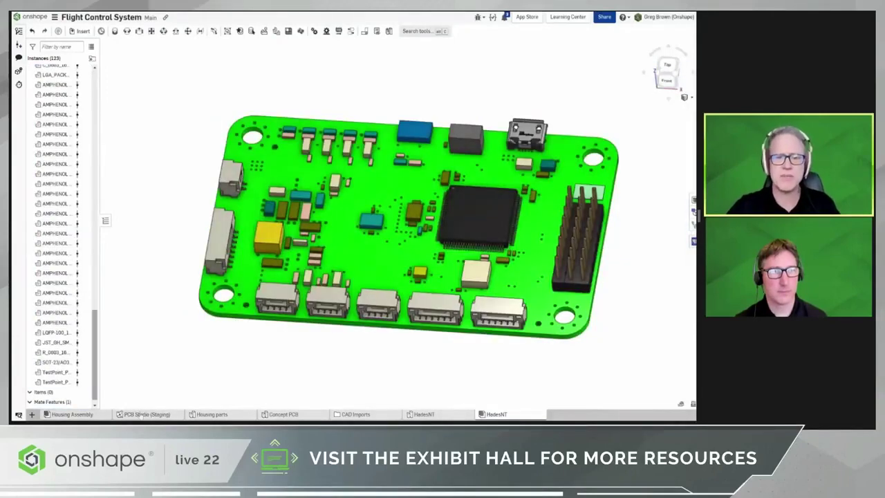
Step: Replace the PCB instance in the Housing Assembly with the HadesNT assembly
{"action": "left_click", "coordinate": [95, 416]}
{"action": "right_click_drag", "start_coordinate": [311, 278], "coordinate": [346, 302]}
{"action": "middle_click_drag", "start_coordinate": [404, 283], "coordinate": [477, 294]}
{"action": "right_click_drag", "start_coordinate": [478, 294], "coordinate": [406, 270]}
{"action": "scroll", "coordinate": [406, 269], "scroll_direction": "down", "scroll_amount": 3}
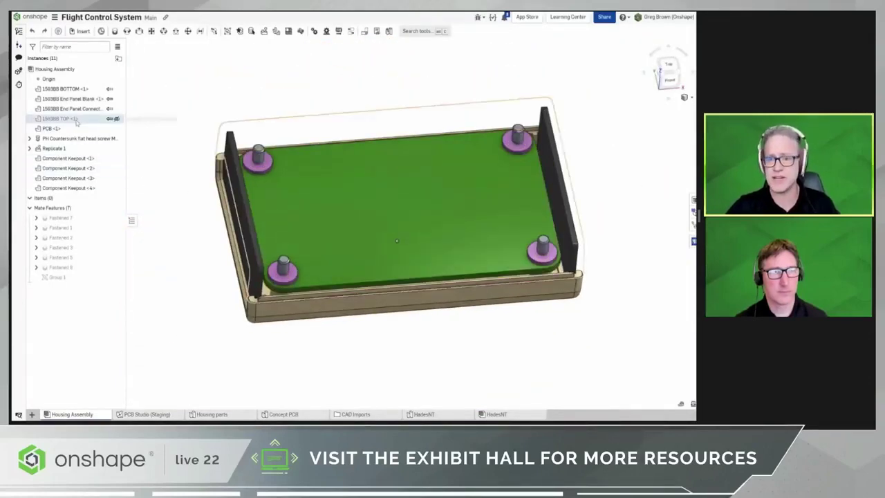
{"action": "left_click", "coordinate": [81, 130]}
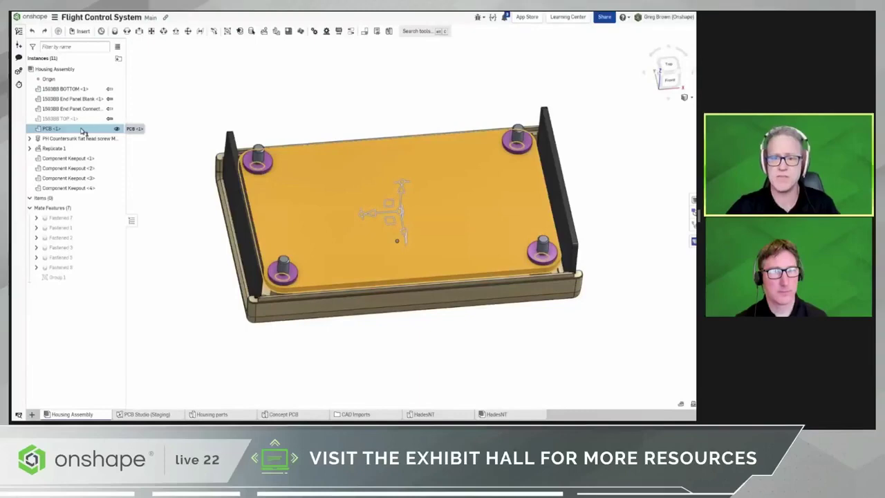
{"action": "right_click", "coordinate": [82, 131]}
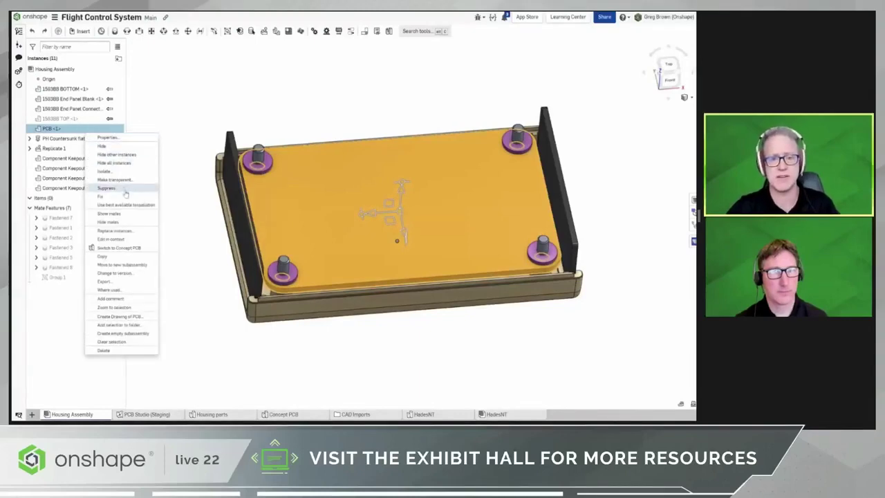
{"action": "left_click", "coordinate": [139, 231]}
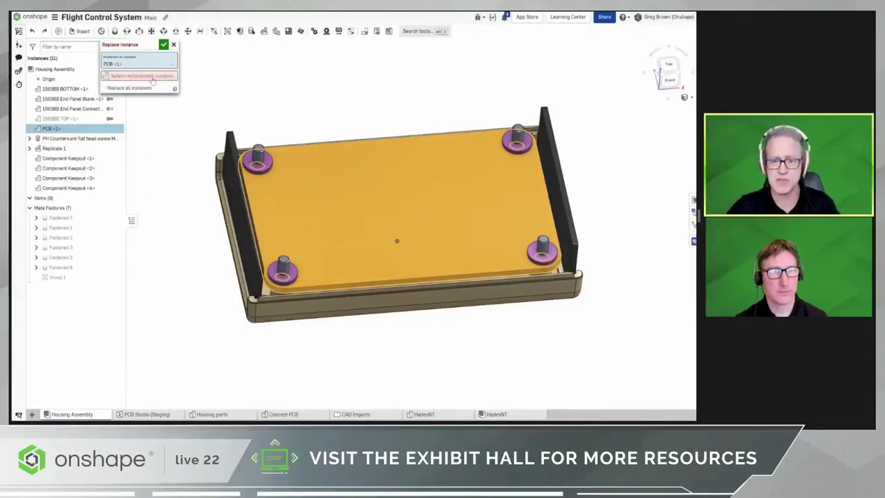
{"action": "left_click", "coordinate": [148, 76]}
{"action": "left_click", "coordinate": [260, 93]}
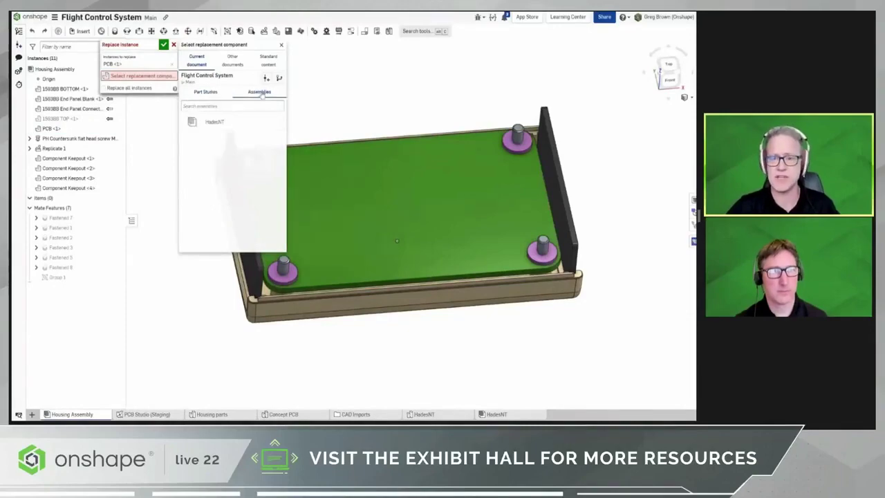
{"action": "left_click", "coordinate": [216, 122]}
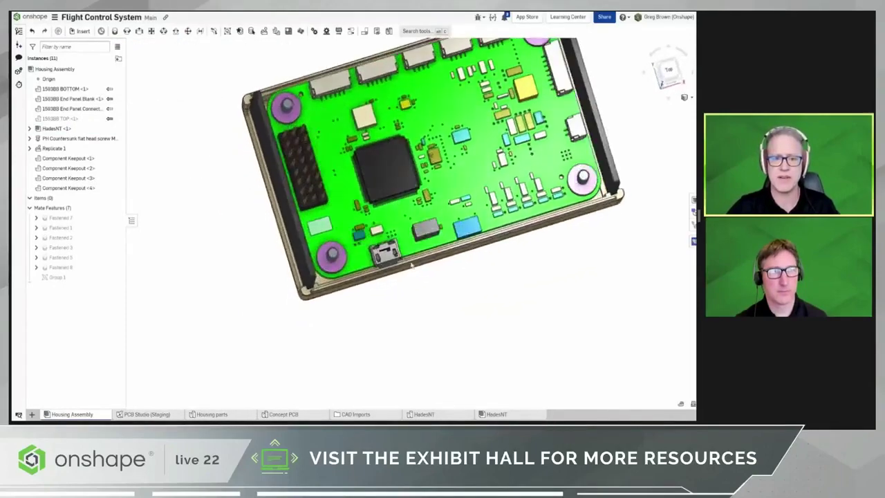
Step: Inspect the HadesNT board seated in the housing and show the hidden TOP cover
{"action": "right_click_drag", "start_coordinate": [409, 235], "coordinate": [410, 254]}
{"action": "middle_click_drag", "start_coordinate": [410, 254], "coordinate": [382, 293]}
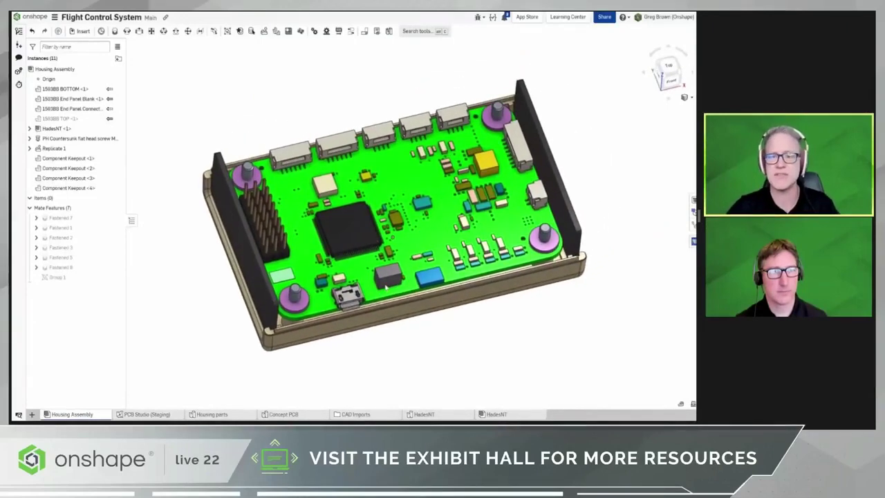
{"action": "right_click_drag", "start_coordinate": [610, 319], "coordinate": [622, 308]}
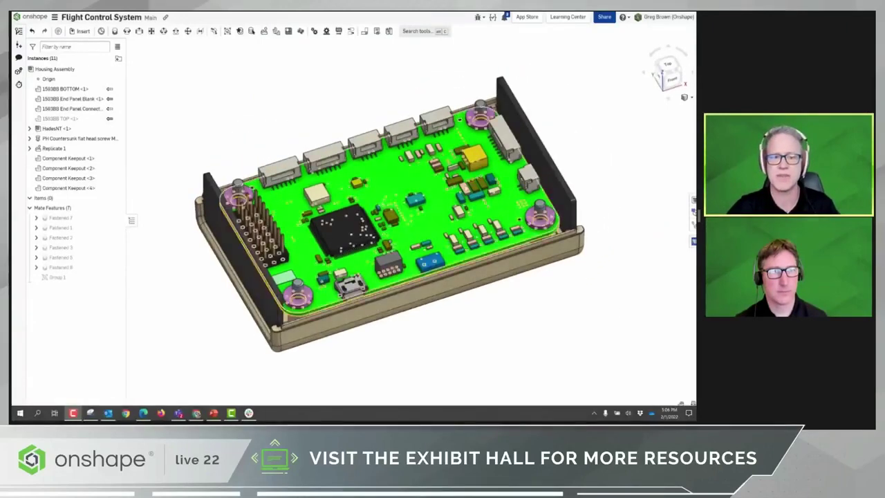
{"action": "right_click_drag", "start_coordinate": [346, 278], "coordinate": [497, 304]}
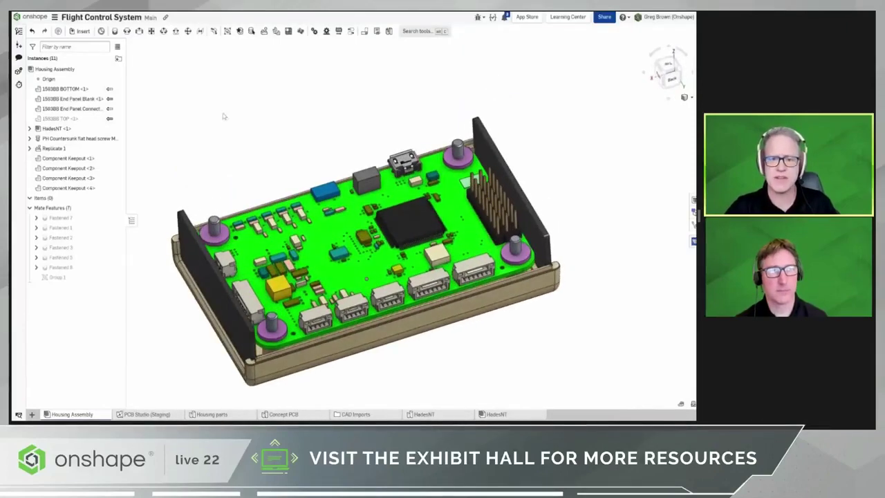
{"action": "left_click", "coordinate": [116, 118]}
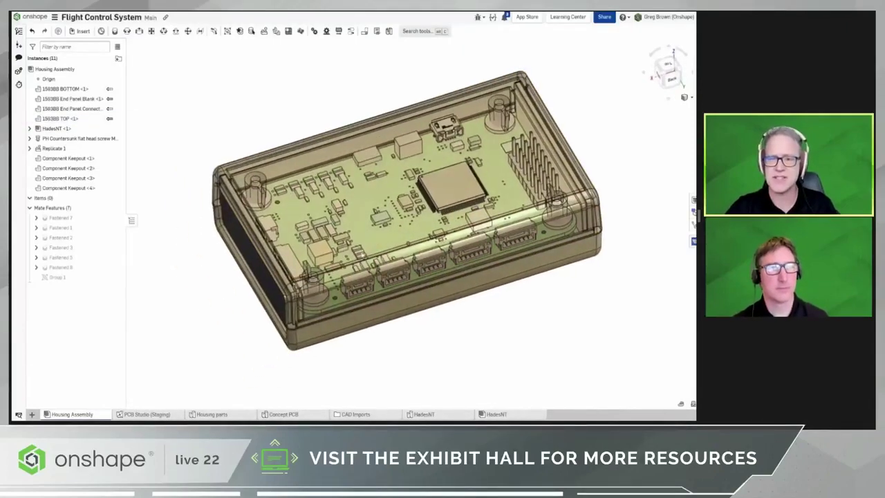
Step: View the housing's connector end panel face-on and hide that panel
{"action": "right_click_drag", "start_coordinate": [399, 291], "coordinate": [419, 285]}
{"action": "left_click", "coordinate": [340, 344]}
{"action": "key", "text": "n"}
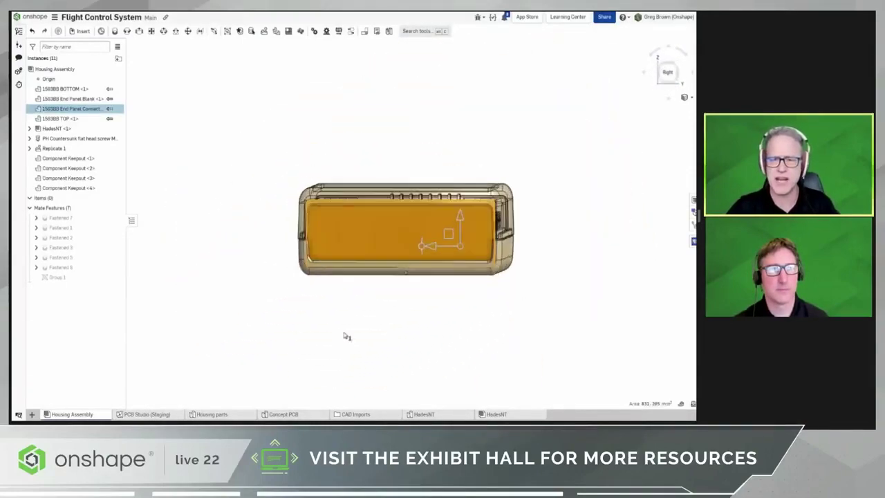
{"action": "scroll", "coordinate": [490, 145], "scroll_direction": "up", "scroll_amount": 4}
{"action": "left_click", "coordinate": [117, 108]}
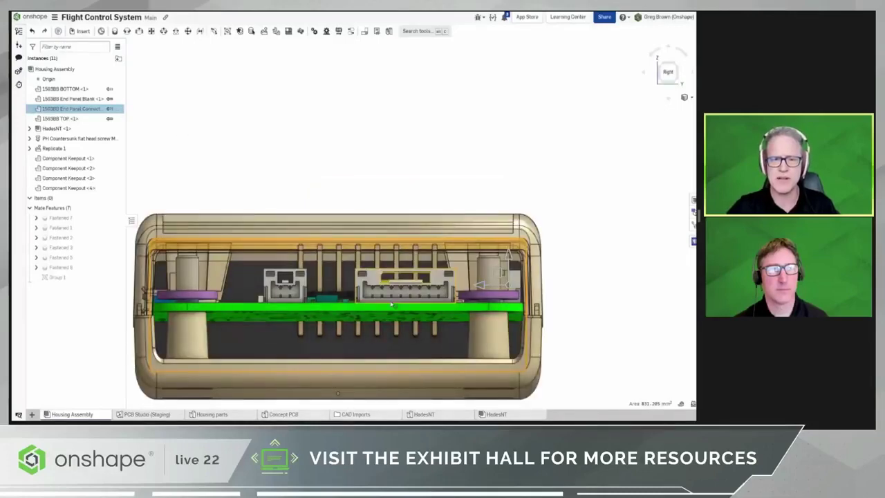
Step: Examine how the board's edge connectors sit in the end panel opening relative to the corner post and cover
{"action": "scroll", "coordinate": [451, 317], "scroll_direction": "up", "scroll_amount": 3}
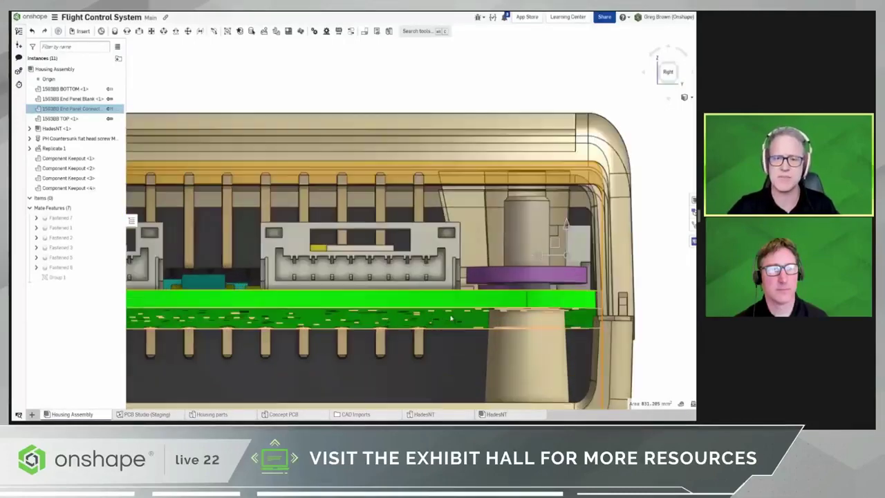
{"action": "right_click_drag", "start_coordinate": [451, 318], "coordinate": [410, 275]}
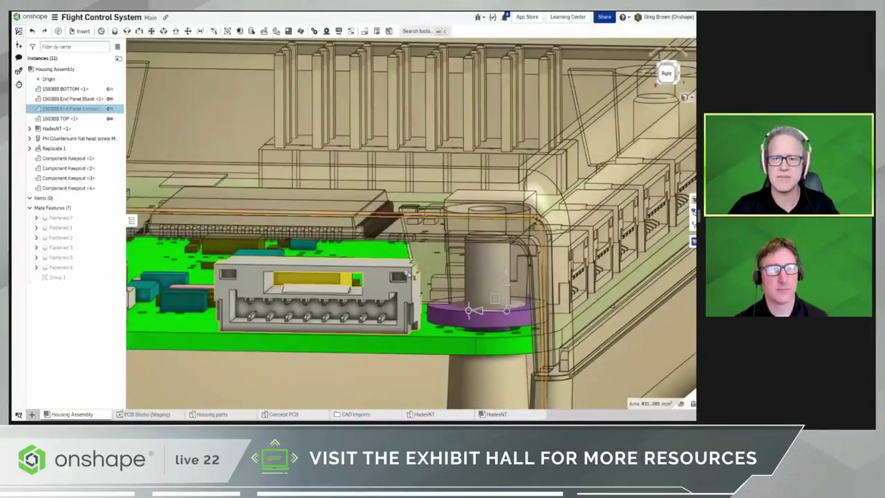
{"action": "scroll", "coordinate": [410, 275], "scroll_direction": "up", "scroll_amount": 5}
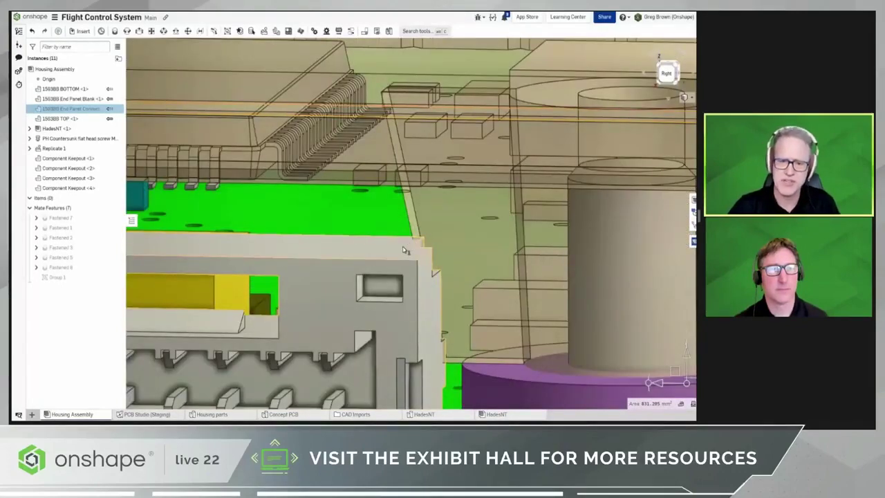
{"action": "key", "text": "shift+4"}
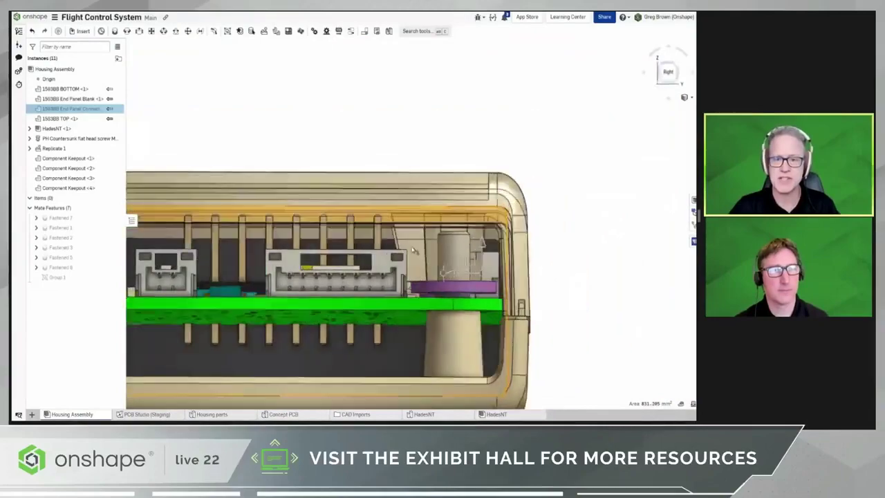
{"action": "right_click_drag", "start_coordinate": [413, 249], "coordinate": [393, 261]}
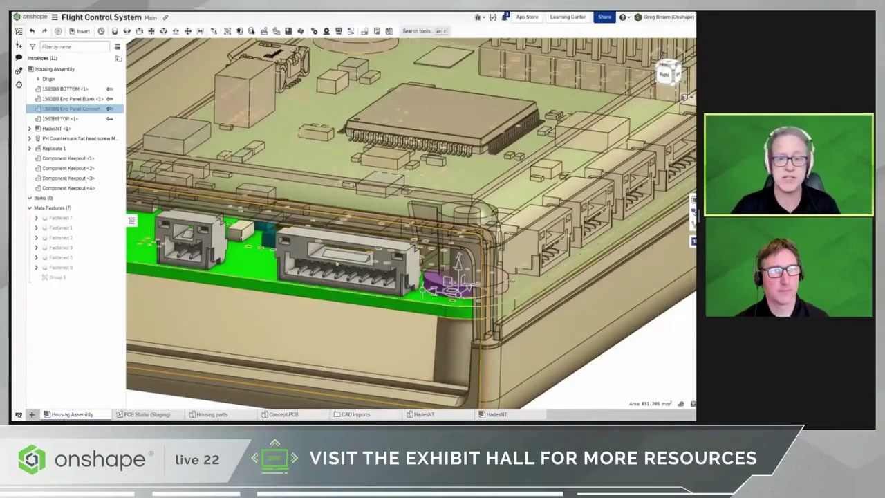
{"action": "scroll", "coordinate": [398, 257], "scroll_direction": "down", "scroll_amount": 3}
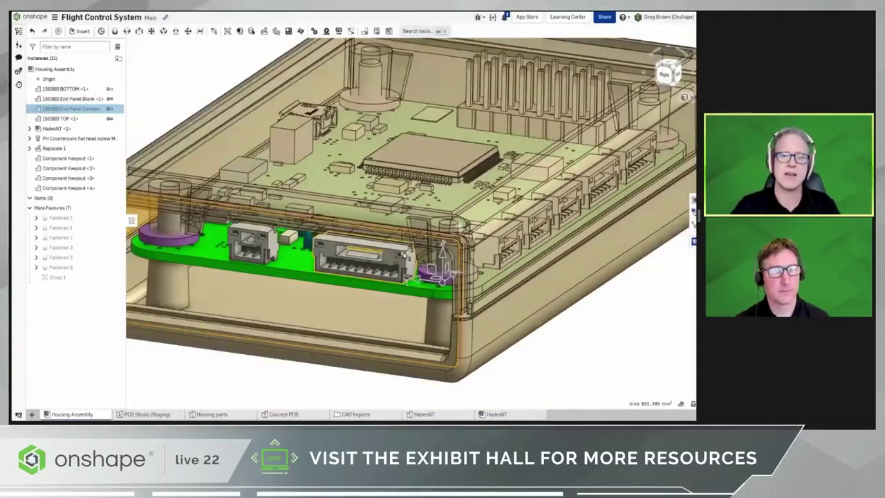
{"action": "right_click_drag", "start_coordinate": [418, 275], "coordinate": [389, 290]}
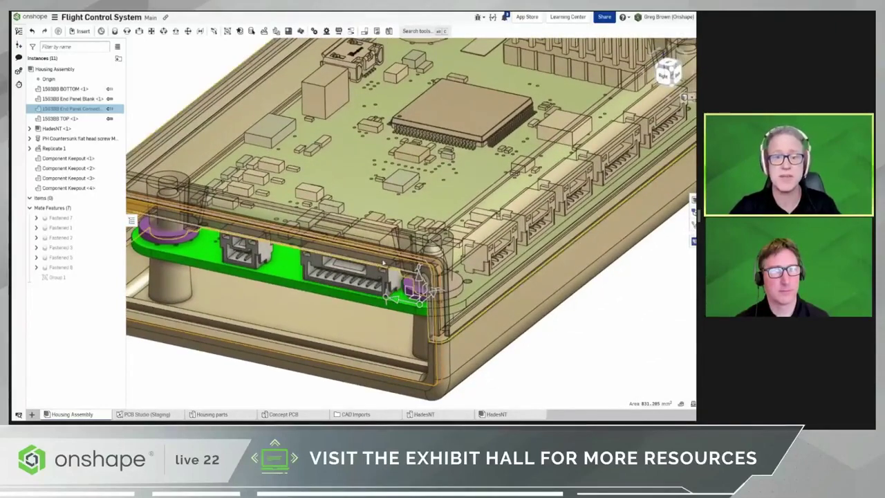
{"action": "key", "text": "f"}
{"action": "right_click_drag", "start_coordinate": [394, 322], "coordinate": [364, 344]}
{"action": "middle_click_drag", "start_coordinate": [364, 344], "coordinate": [250, 374]}
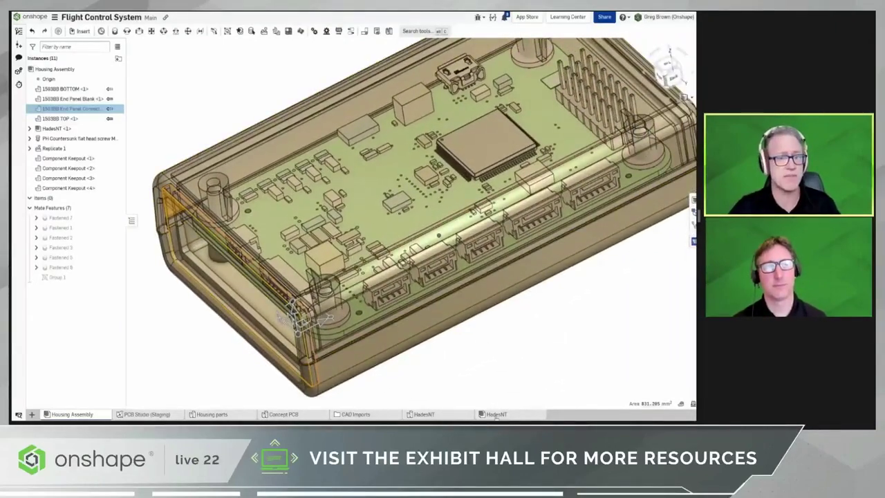
Step: Suppress Group 1 in the HadesNT assembly and move the long edge connector slightly toward the small connector beside it
{"action": "left_click", "coordinate": [496, 414]}
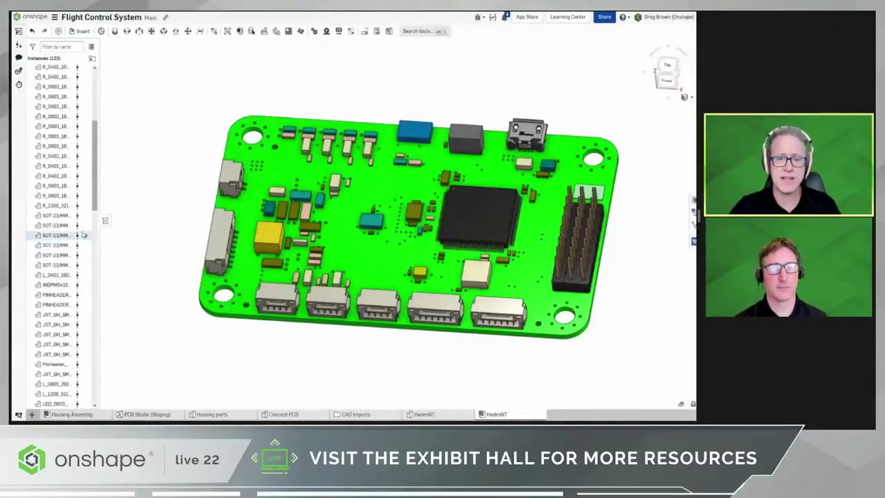
{"action": "scroll", "coordinate": [69, 290], "scroll_direction": "down", "scroll_amount": 10}
{"action": "right_click", "coordinate": [46, 403]}
{"action": "left_click", "coordinate": [63, 376]}
{"action": "middle_click_drag", "start_coordinate": [363, 372], "coordinate": [380, 350]}
{"action": "right_click_drag", "start_coordinate": [380, 349], "coordinate": [444, 345]}
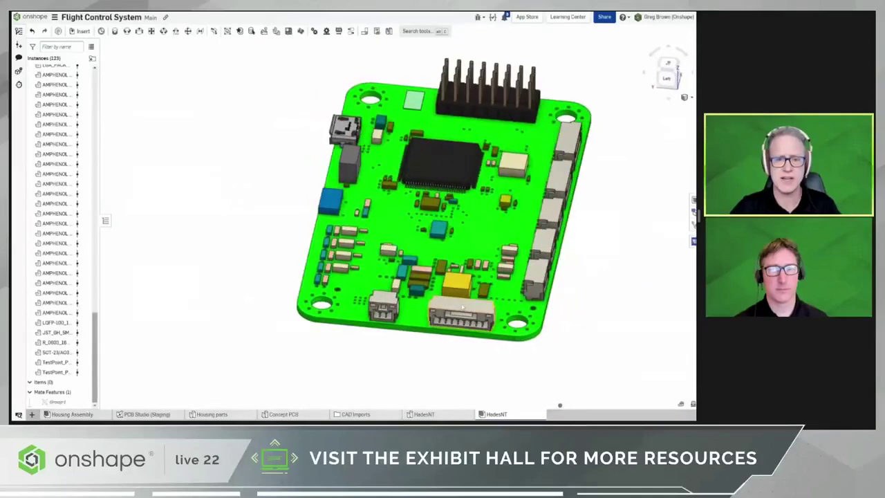
{"action": "left_click_drag", "start_coordinate": [479, 308], "coordinate": [473, 309]}
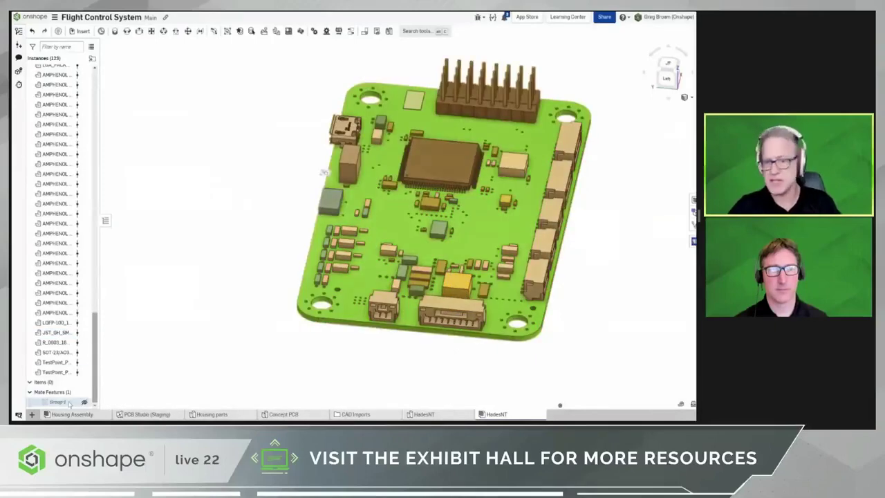
Step: Unsuppress Group 1 in the HadesNT assembly to lock the components in place
{"action": "right_click", "coordinate": [71, 400]}
{"action": "left_click", "coordinate": [94, 378]}
{"action": "right_click_drag", "start_coordinate": [197, 376], "coordinate": [359, 408]}
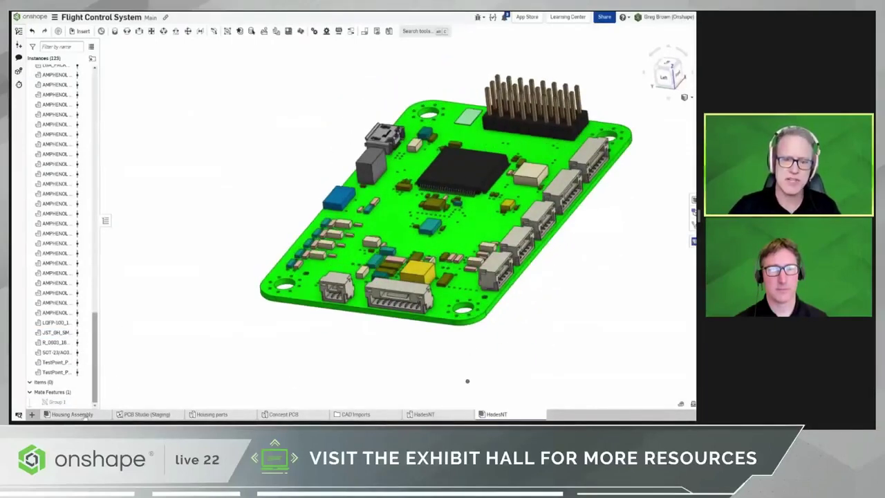
{"action": "right_click_drag", "start_coordinate": [497, 363], "coordinate": [474, 365]}
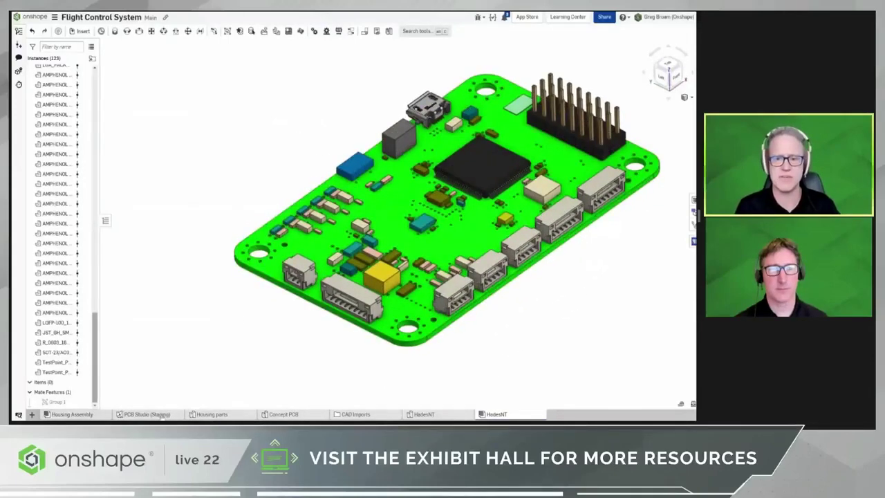
Step: In PCB Studio, translate the HadesNT assembly into ECAD data with the board's top face parallel to the Top Plane
{"action": "left_click", "coordinate": [162, 415]}
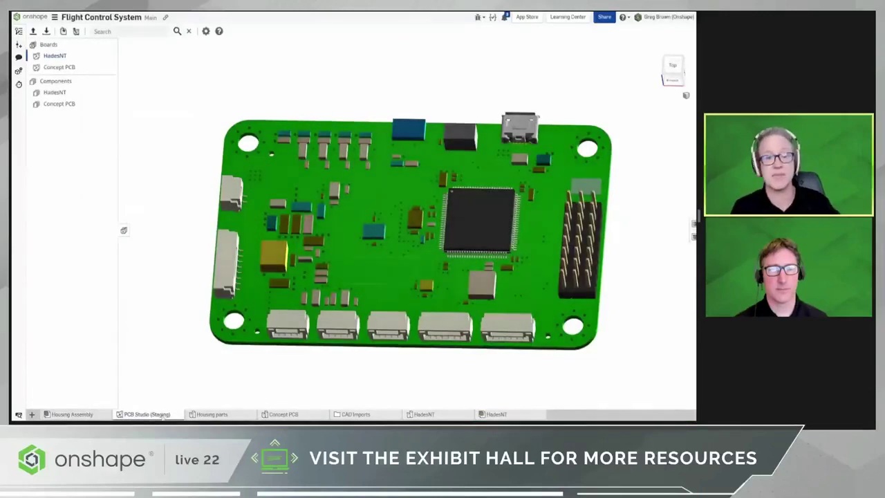
{"action": "right_click_drag", "start_coordinate": [181, 383], "coordinate": [199, 353]}
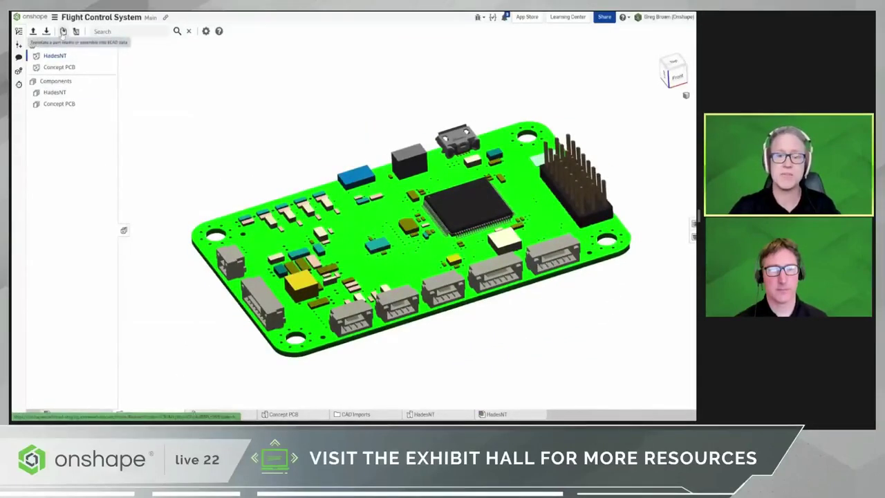
{"action": "left_click", "coordinate": [62, 31]}
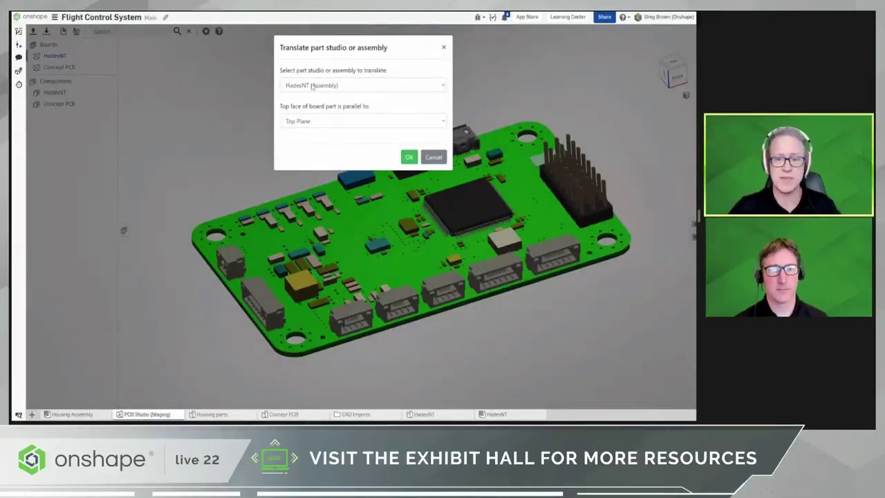
{"action": "left_click", "coordinate": [312, 85]}
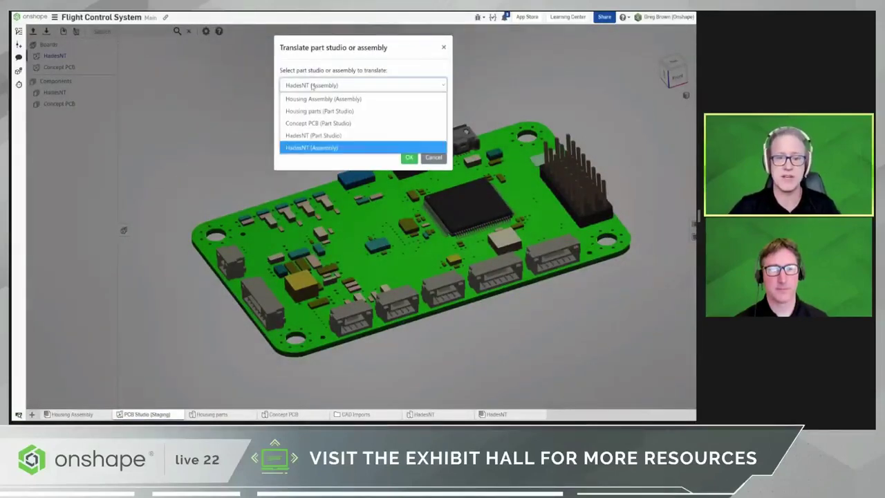
{"action": "left_click", "coordinate": [325, 147]}
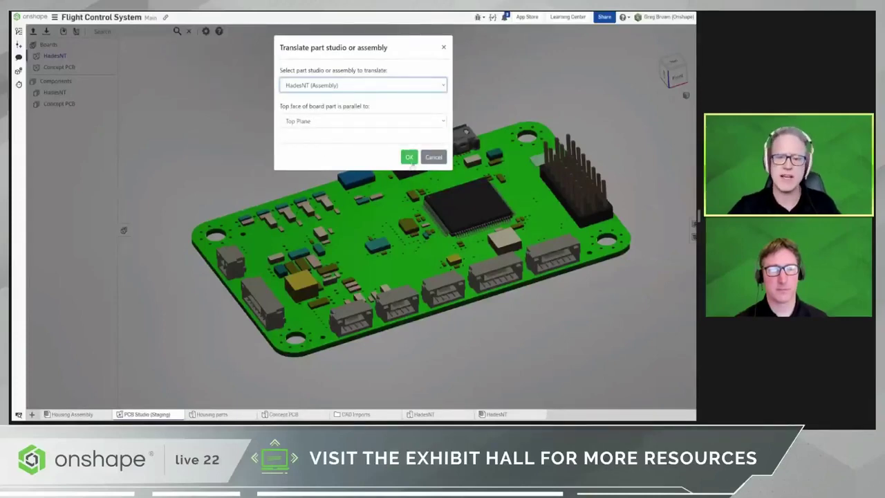
{"action": "left_click", "coordinate": [408, 157]}
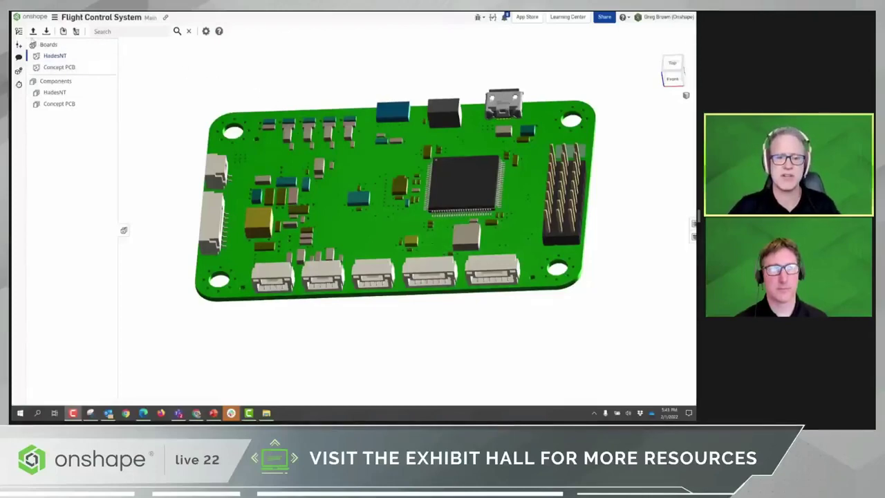
Step: Import the modified ECAD board file HadesNT_MODIFIED.emn into PCB Studio
{"action": "left_click", "coordinate": [33, 32]}
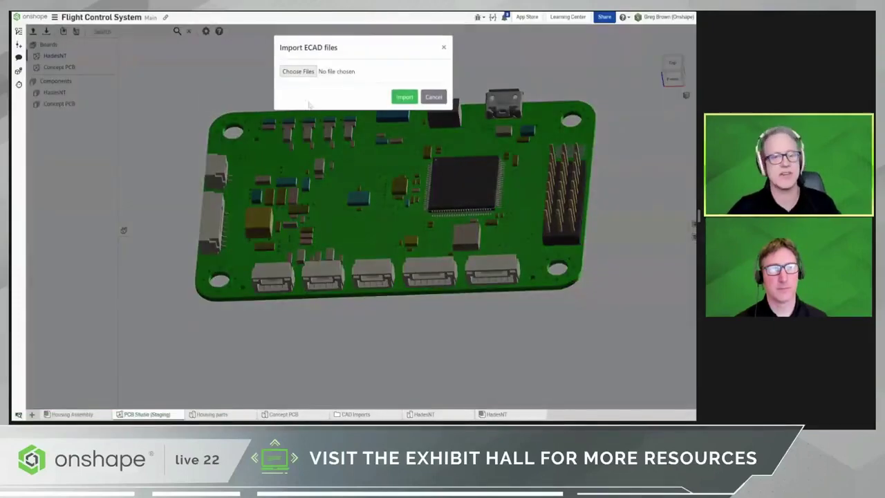
{"action": "left_click", "coordinate": [298, 71]}
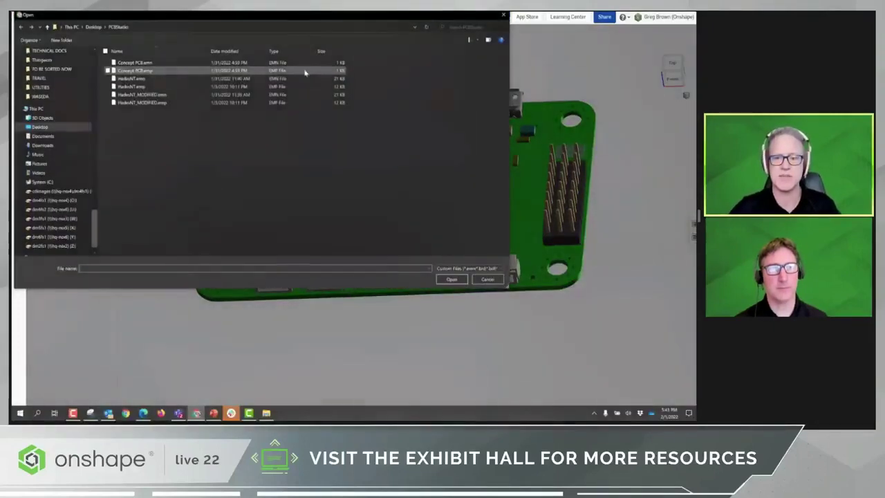
{"action": "left_click", "coordinate": [168, 96]}
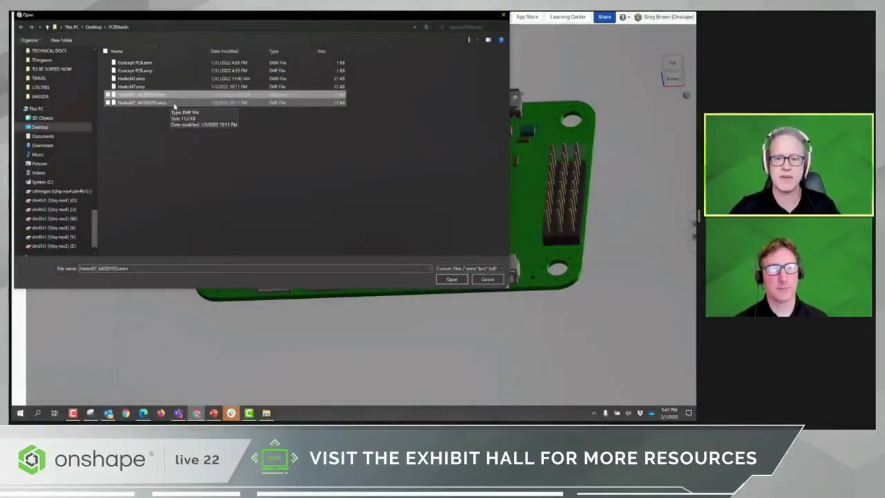
{"action": "left_click", "coordinate": [451, 279]}
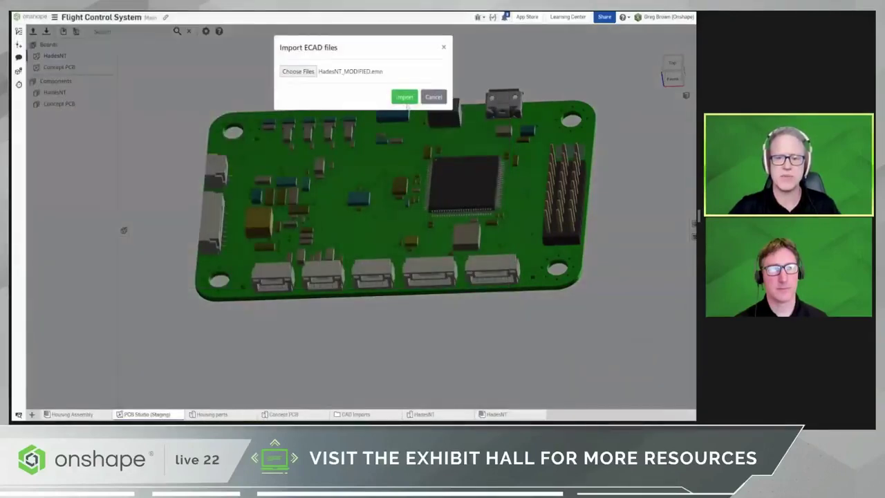
{"action": "left_click", "coordinate": [404, 96]}
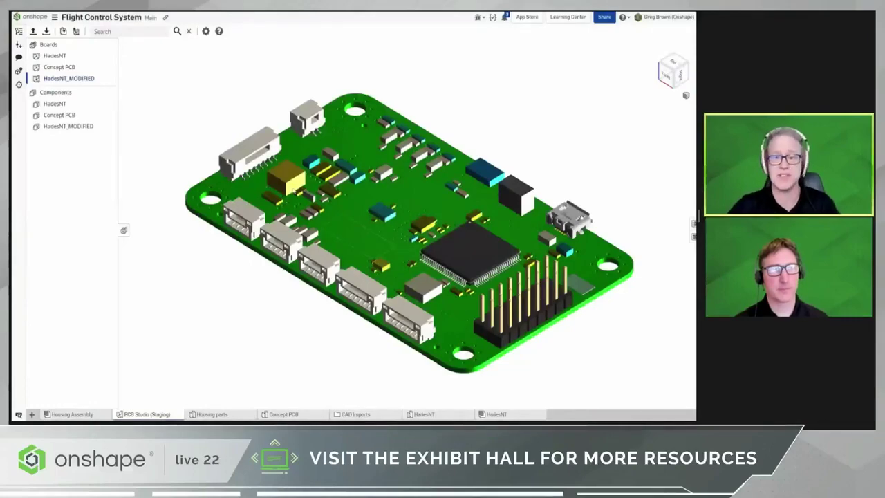
{"action": "right_click_drag", "start_coordinate": [332, 237], "coordinate": [396, 231]}
{"action": "mouse_move", "coordinate": [329, 204]}
{"action": "right_mouse_down"}
{"action": "mouse_move", "coordinate": [331, 228]}
{"action": "mouse_move", "coordinate": [320, 208]}
{"action": "right_mouse_up"}
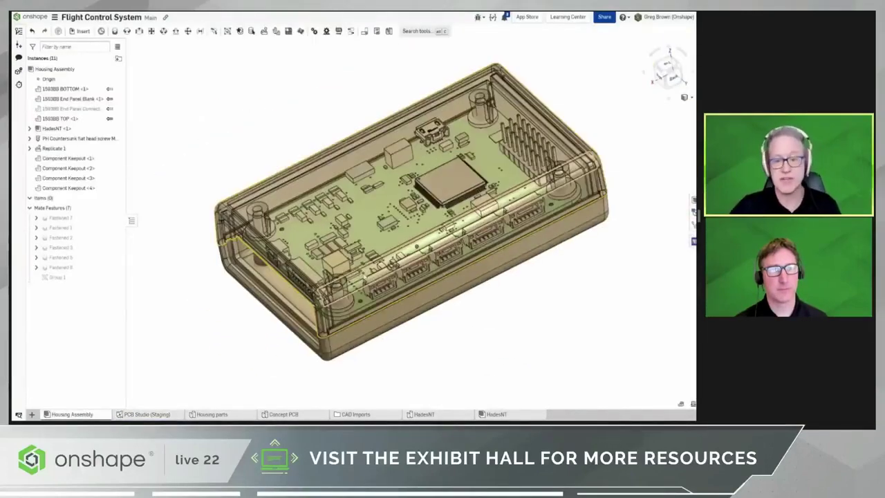
Step: Show the connector end panel in Housing Assembly and edit it in a new assembly context
{"action": "right_click_drag", "start_coordinate": [363, 276], "coordinate": [396, 253]}
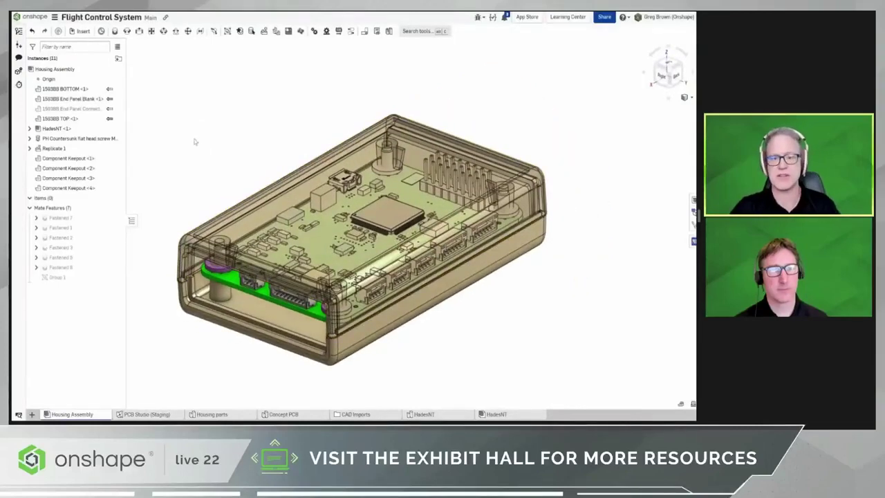
{"action": "left_click", "coordinate": [117, 109]}
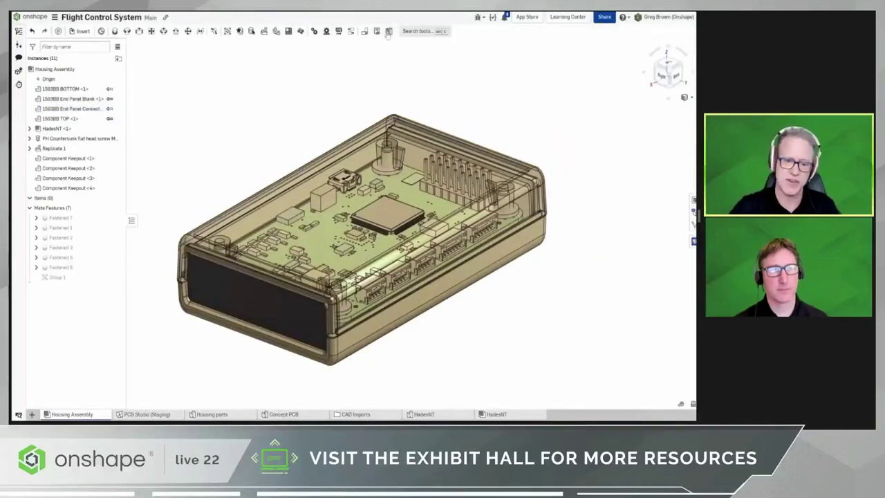
{"action": "right_click", "coordinate": [263, 299]}
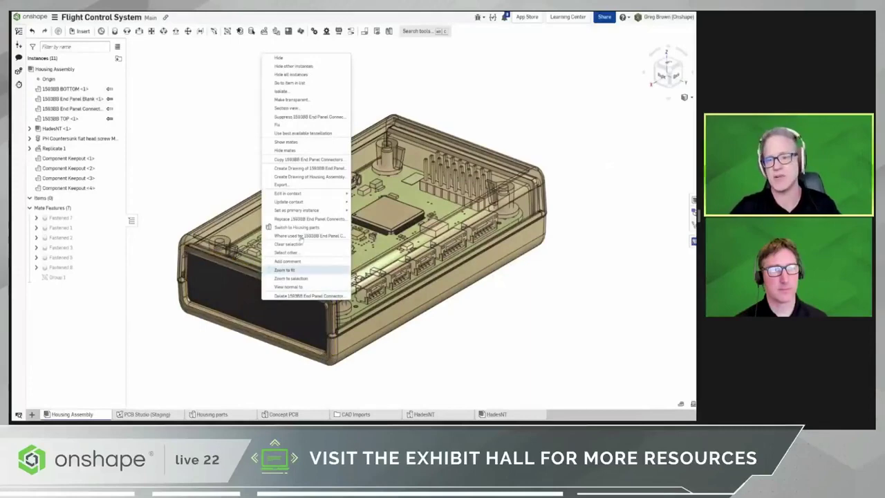
{"action": "mouse_move", "coordinate": [322, 199]}
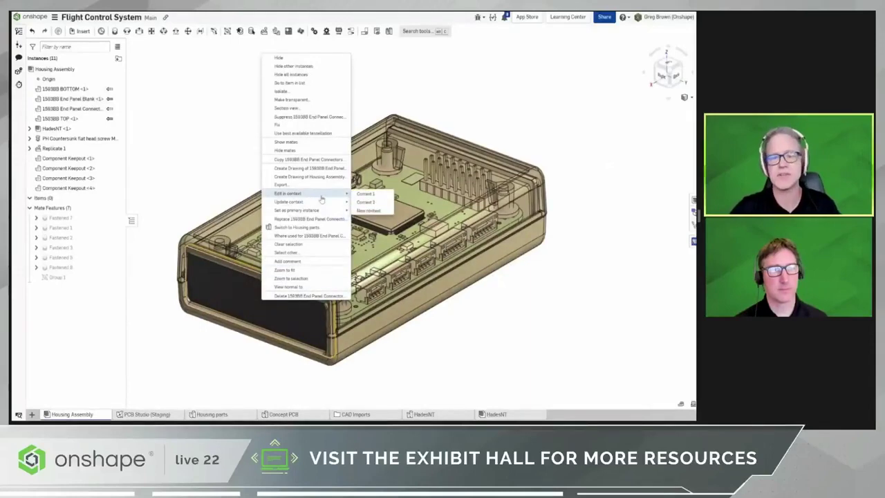
{"action": "left_click", "coordinate": [377, 212]}
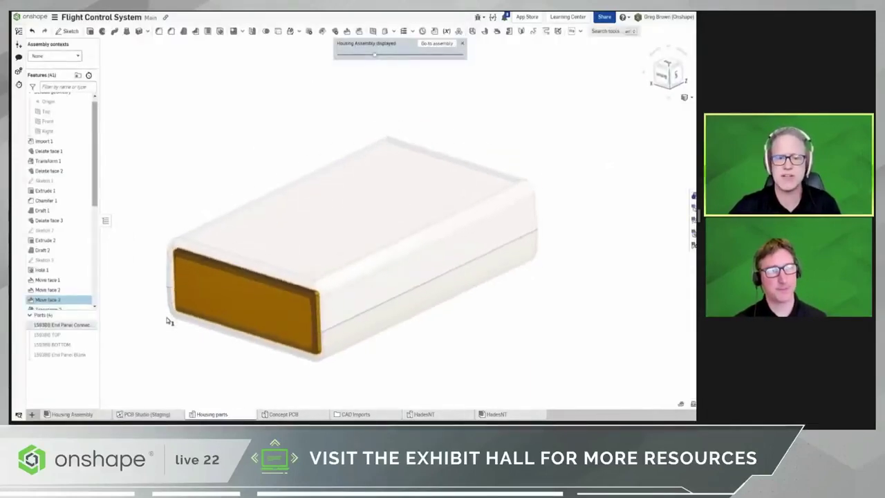
Step: Display the model shaded with hidden edges and examine the board connectors behind the end panel face-on
{"action": "left_click", "coordinate": [691, 99]}
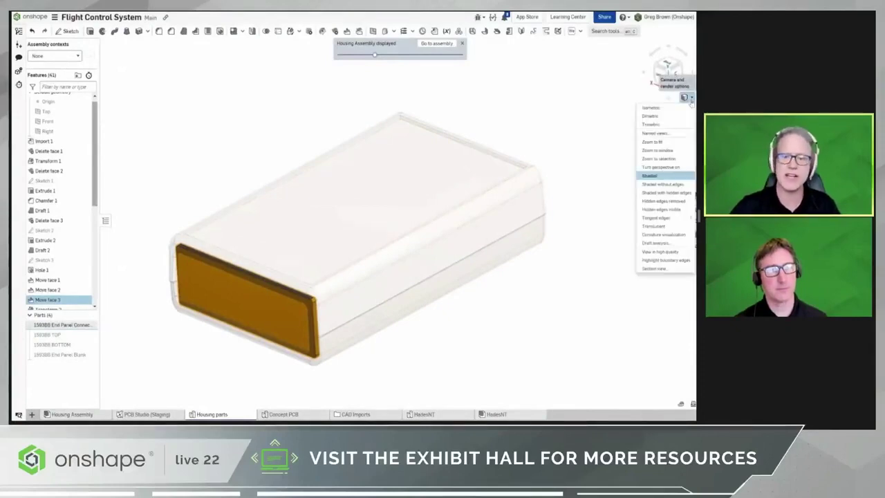
{"action": "left_click", "coordinate": [683, 194]}
{"action": "scroll", "coordinate": [222, 332], "scroll_direction": "up", "scroll_amount": 3}
{"action": "right_click_drag", "start_coordinate": [227, 323], "coordinate": [403, 270]}
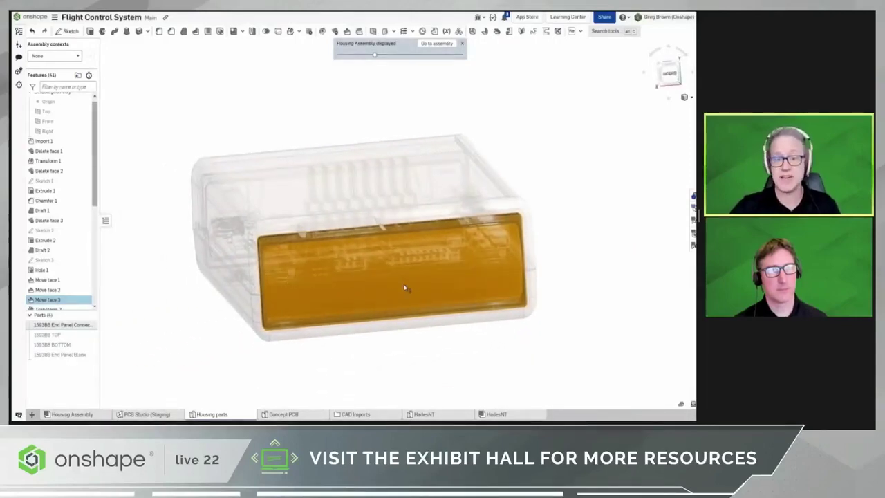
{"action": "key", "text": "n"}
{"action": "scroll", "coordinate": [419, 224], "scroll_direction": "up", "scroll_amount": 5}
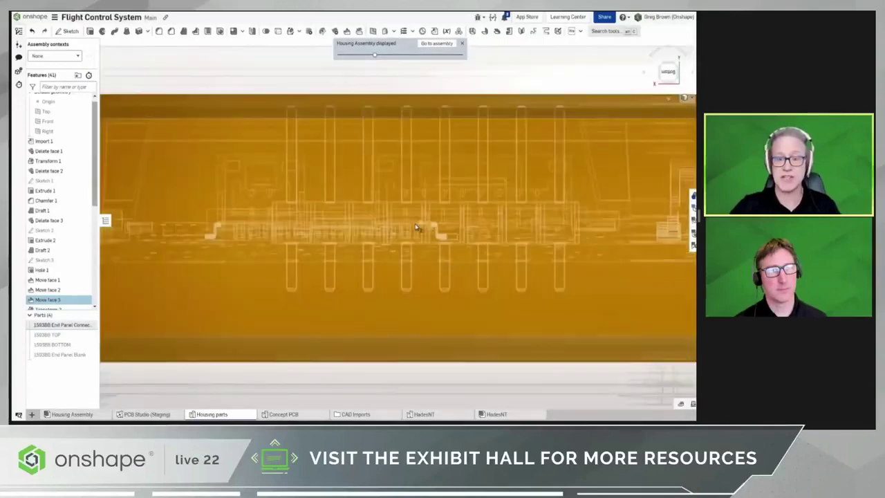
{"action": "scroll", "coordinate": [412, 246], "scroll_direction": "down", "scroll_amount": 5}
{"action": "right_click_drag", "start_coordinate": [412, 245], "coordinate": [332, 293]}
{"action": "scroll", "coordinate": [331, 294], "scroll_direction": "down", "scroll_amount": 5}
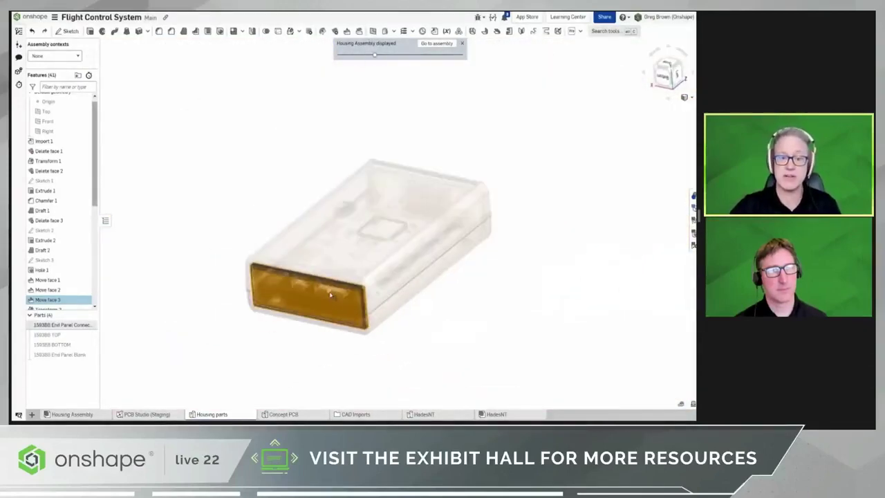
Step: Return to Housing Assembly and inspect how both connectors fit their end panel cutouts in the Right view
{"action": "left_click", "coordinate": [72, 414]}
{"action": "right_click_drag", "start_coordinate": [449, 315], "coordinate": [482, 314]}
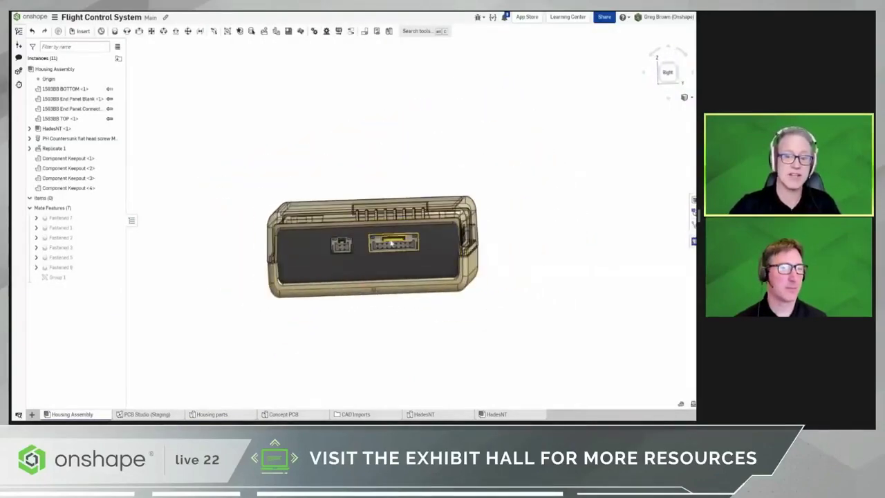
{"action": "scroll", "coordinate": [396, 245], "scroll_direction": "up", "scroll_amount": 5}
{"action": "scroll", "coordinate": [397, 246], "scroll_direction": "down", "scroll_amount": 3}
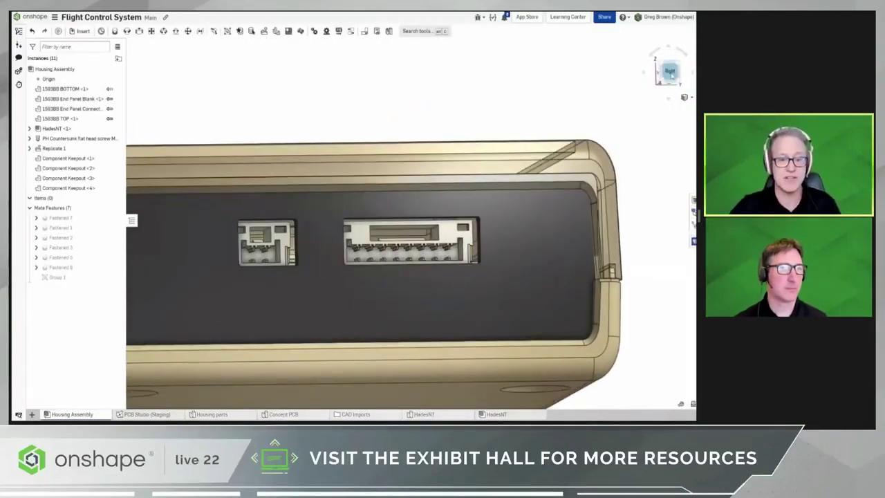
{"action": "left_click", "coordinate": [668, 72]}
{"action": "scroll", "coordinate": [494, 205], "scroll_direction": "up", "scroll_amount": 4}
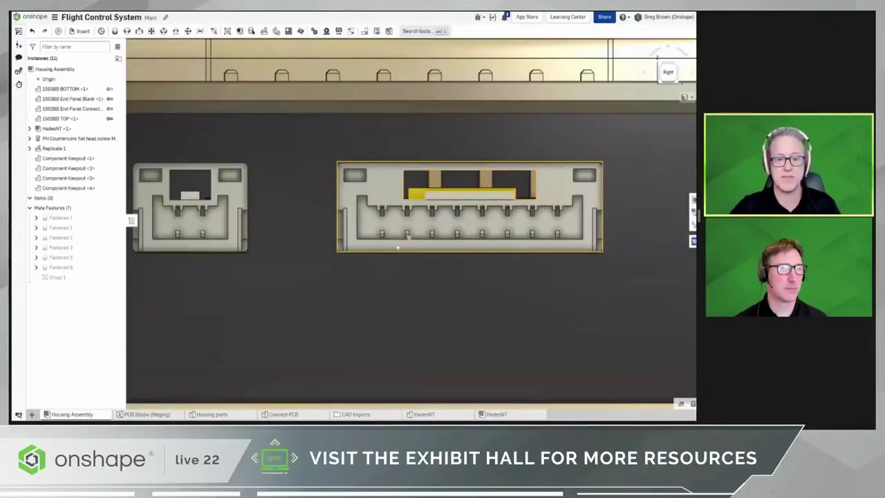
{"action": "scroll", "coordinate": [396, 245], "scroll_direction": "down", "scroll_amount": 5}
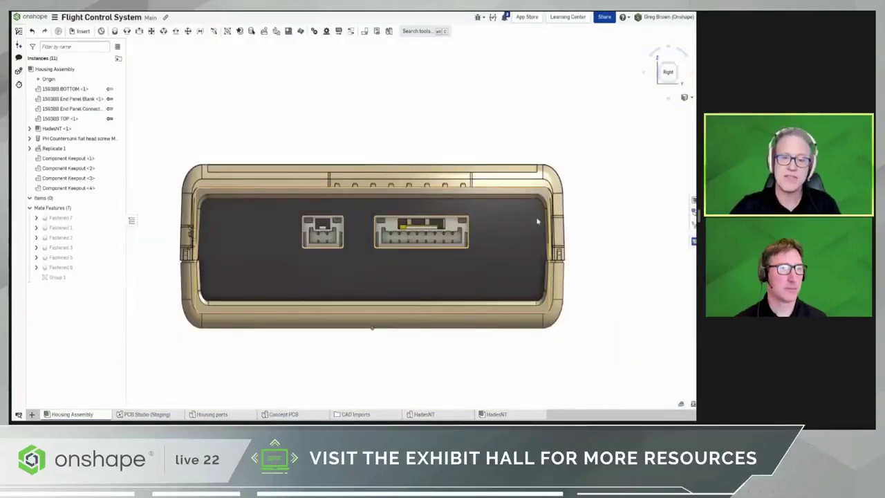
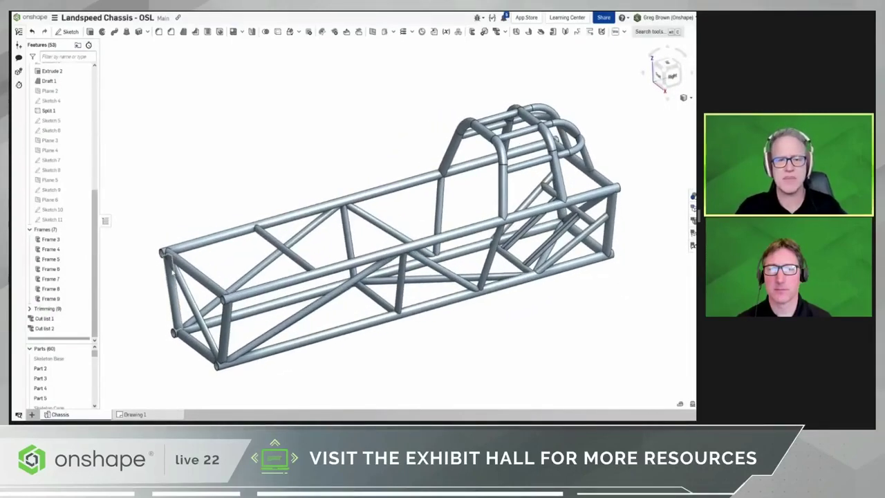
Step: Roll the Chassis feature history in Landspeed Chassis - OSL back to just after Sketch 11 to expose the skeleton bodies
{"action": "right_click", "coordinate": [58, 220]}
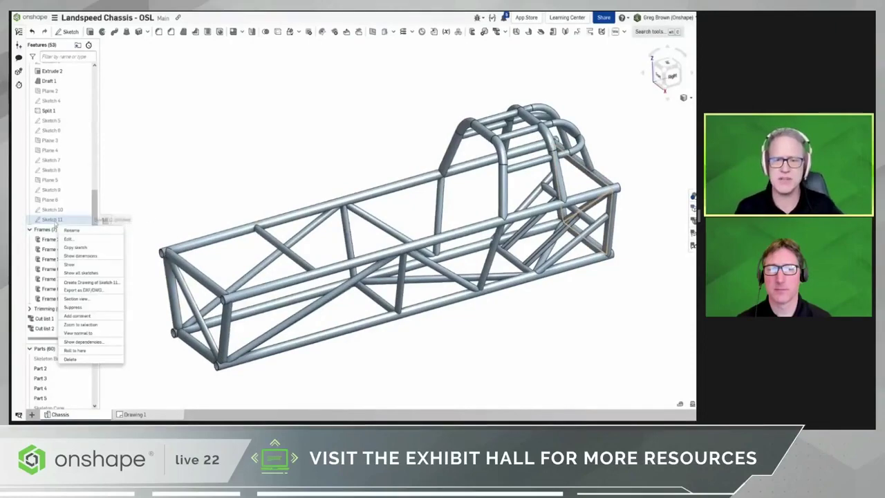
{"action": "left_click", "coordinate": [97, 351]}
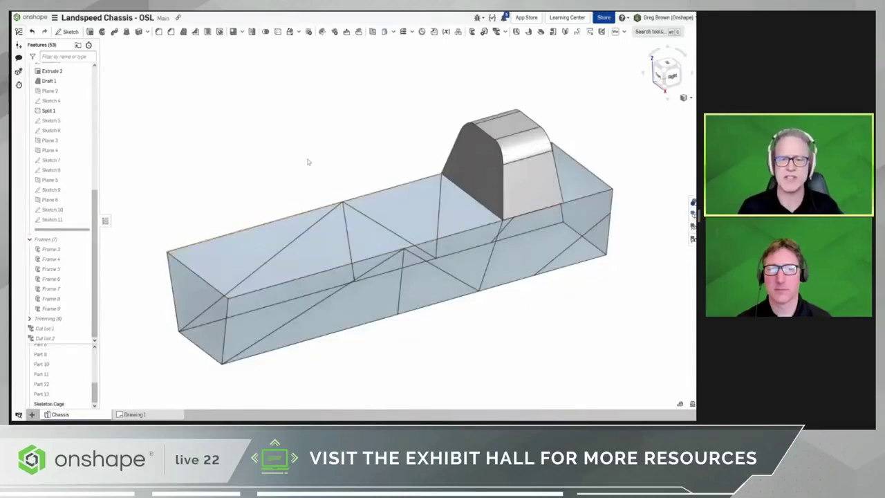
{"action": "right_click_drag", "start_coordinate": [308, 162], "coordinate": [261, 249]}
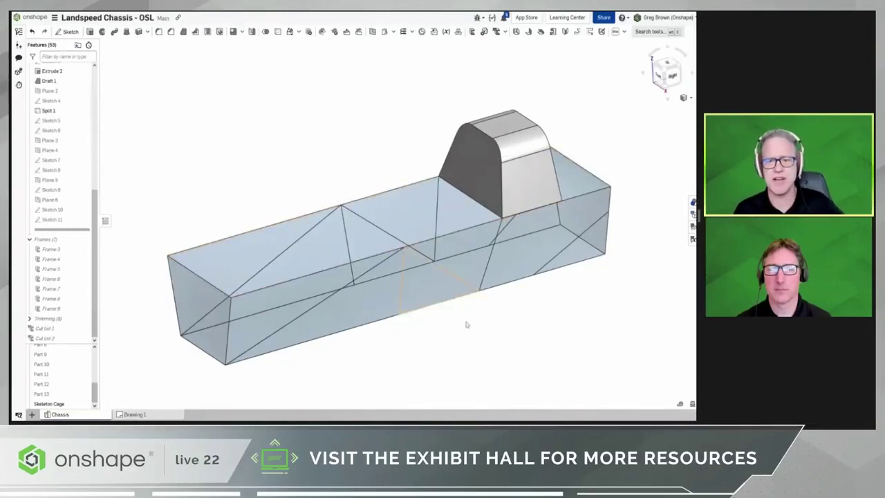
{"action": "right_click_drag", "start_coordinate": [466, 325], "coordinate": [482, 345]}
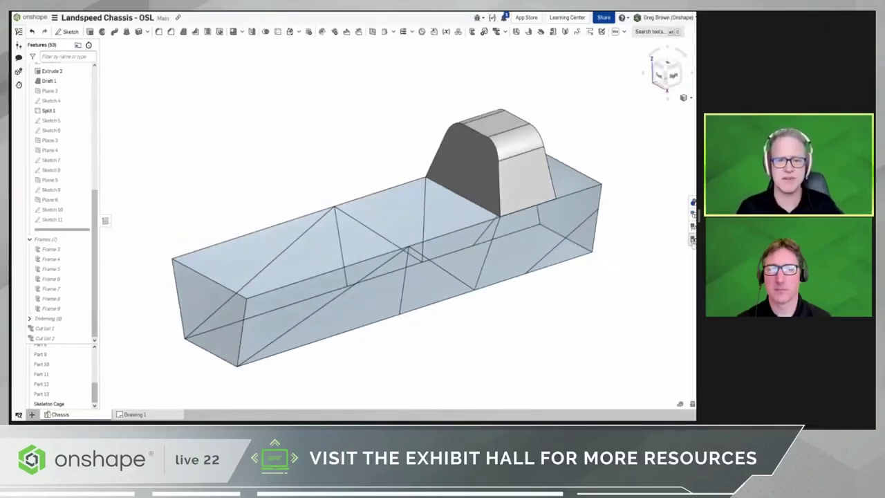
Step: View the chassis skeleton from the right and set the Rollbar_Angle variable to 0 deg in the variable table
{"action": "left_click", "coordinate": [693, 240]}
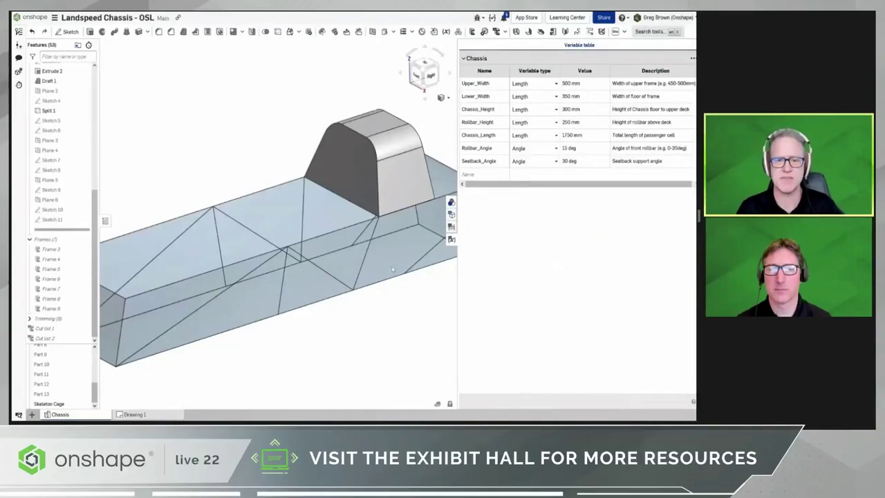
{"action": "right_click_drag", "start_coordinate": [391, 269], "coordinate": [327, 280]}
{"action": "left_click", "coordinate": [430, 75]}
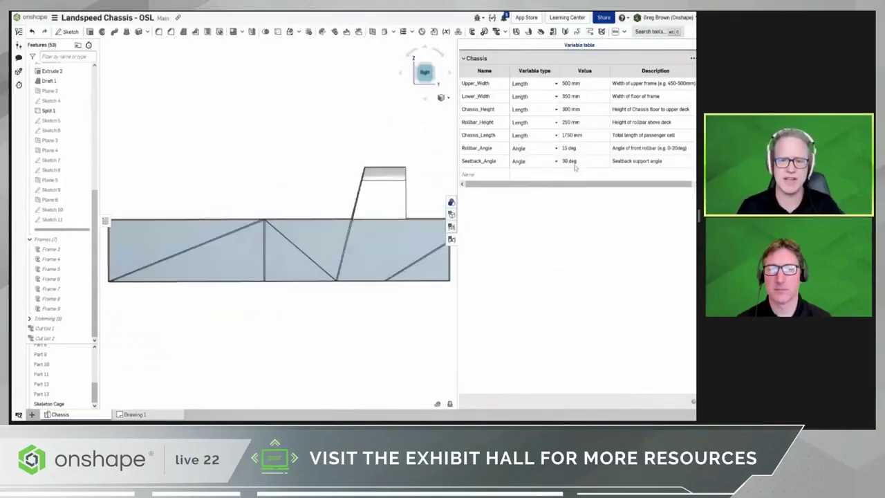
{"action": "left_click", "coordinate": [585, 147]}
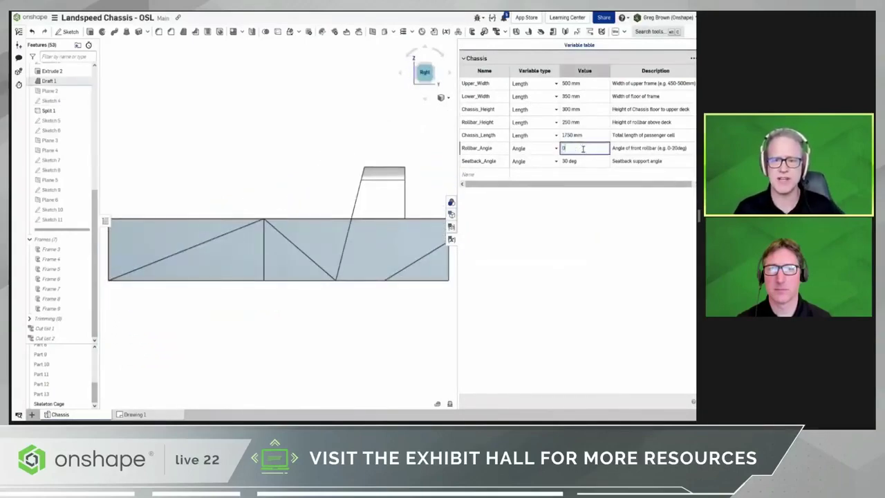
{"action": "type", "text": "0"}
{"action": "key", "text": "Return"}
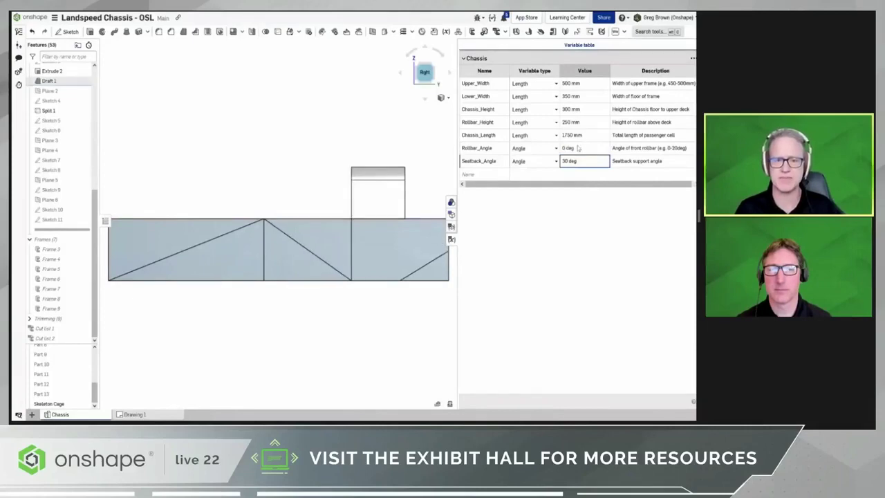
Step: Set the Rollbar_Angle variable to 15 deg, check the tilted rollbar in 3D and close the variable table
{"action": "left_click", "coordinate": [578, 147]}
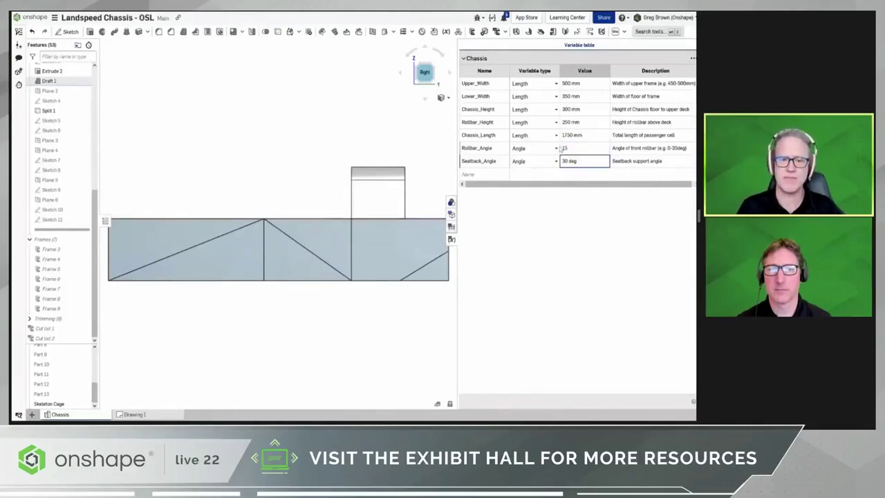
{"action": "right_click_drag", "start_coordinate": [283, 119], "coordinate": [330, 150]}
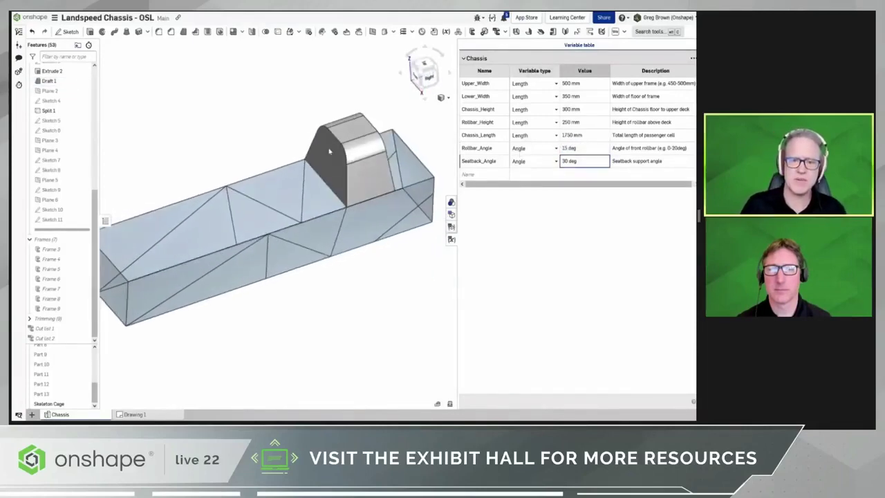
{"action": "left_click", "coordinate": [451, 239]}
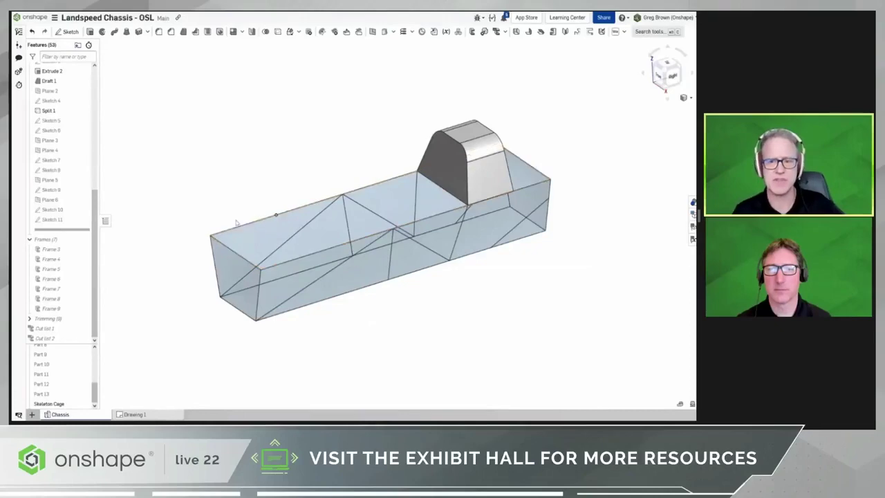
Step: Show all parts and bring the existing tubes at the front half of the chassis into close view
{"action": "left_click_drag", "start_coordinate": [98, 386], "coordinate": [100, 353]}
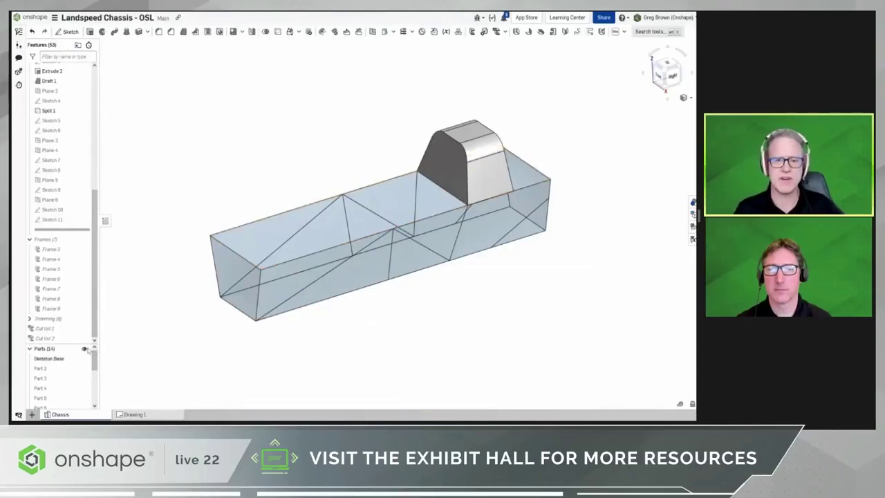
{"action": "left_click", "coordinate": [86, 350]}
{"action": "left_click", "coordinate": [85, 349]}
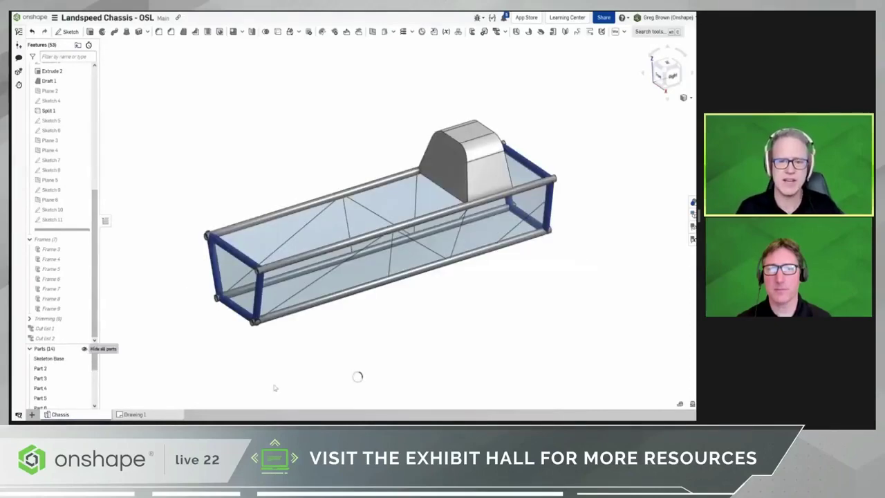
{"action": "right_click_drag", "start_coordinate": [319, 366], "coordinate": [330, 357]}
{"action": "scroll", "coordinate": [304, 329], "scroll_direction": "up", "scroll_amount": 6}
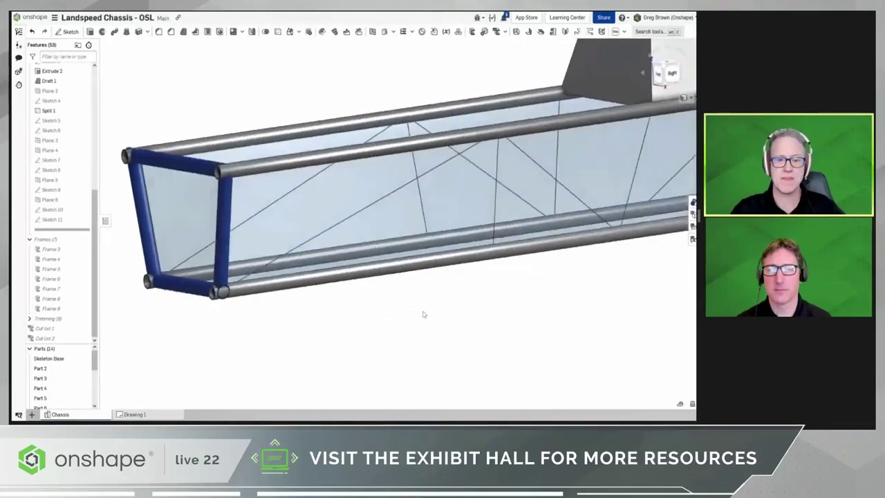
{"action": "middle_click_drag", "start_coordinate": [531, 291], "coordinate": [483, 323]}
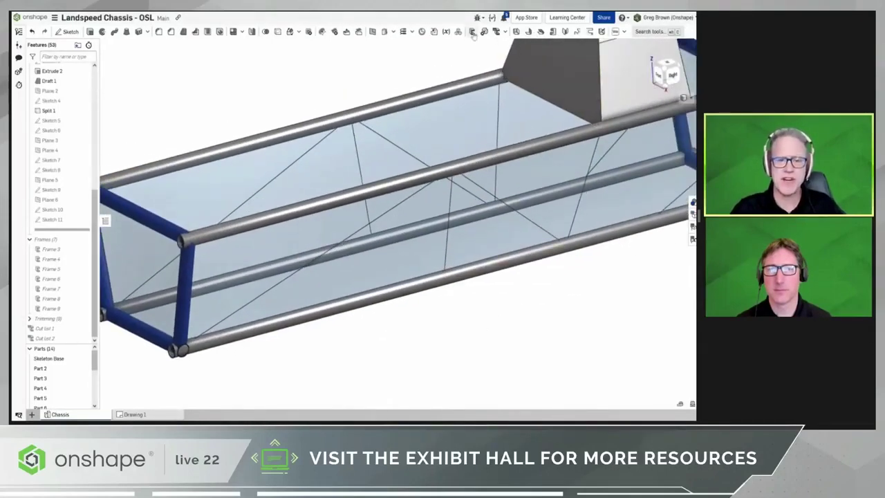
Step: Start a new Frame feature and open its sketch profile selection with the ANSI standard
{"action": "left_click", "coordinate": [472, 32]}
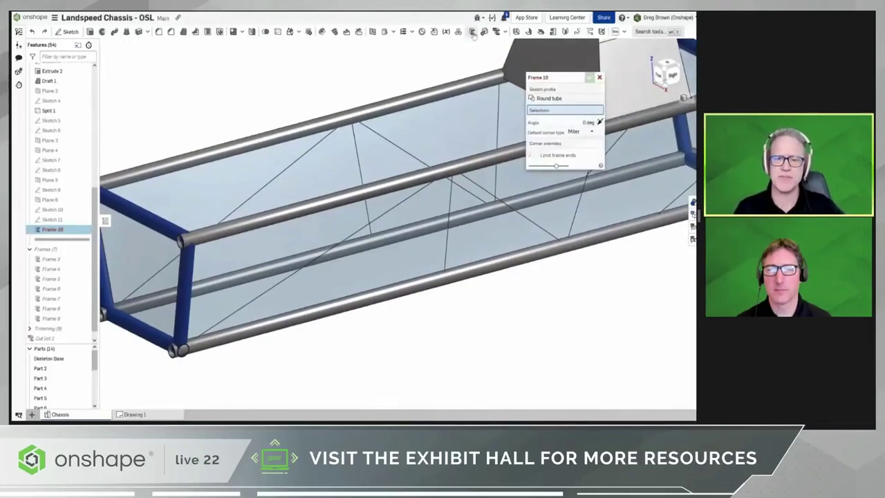
{"action": "left_click", "coordinate": [554, 99]}
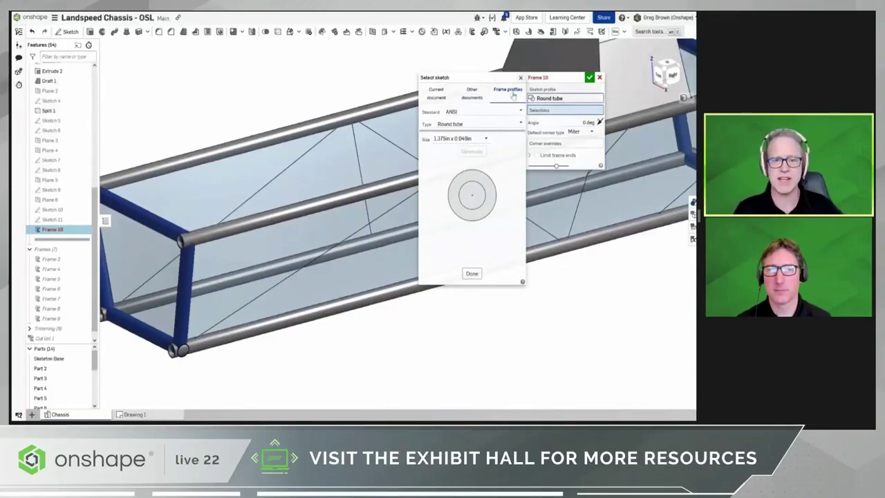
{"action": "left_click", "coordinate": [521, 111]}
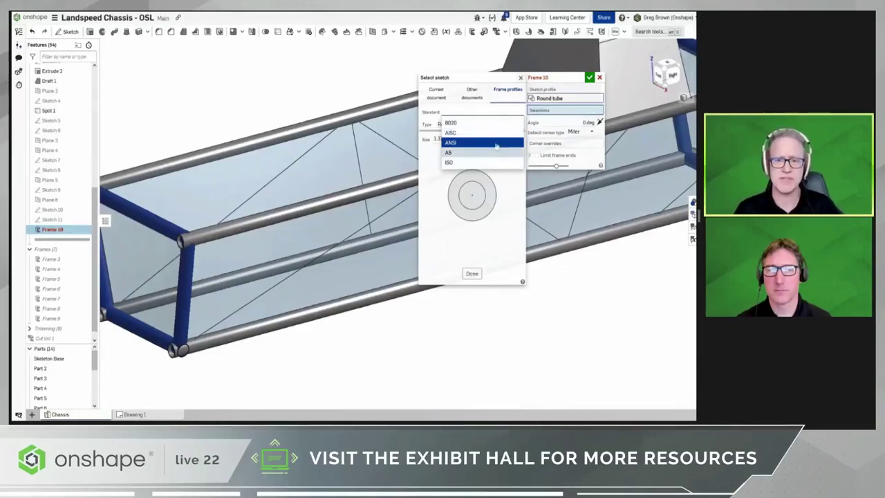
{"action": "left_click", "coordinate": [467, 143]}
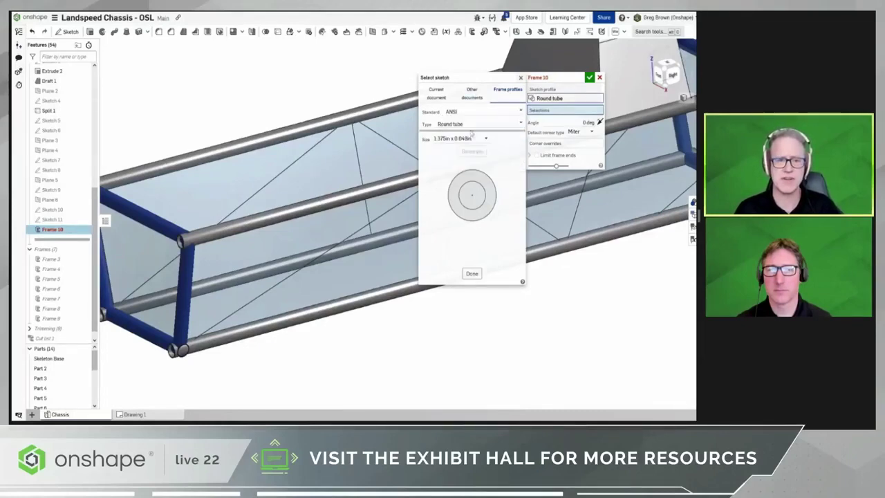
Step: Try the 8020 standard for the frame profile and browse the 10 Series prefixes
{"action": "left_click", "coordinate": [483, 112]}
{"action": "left_click", "coordinate": [475, 124]}
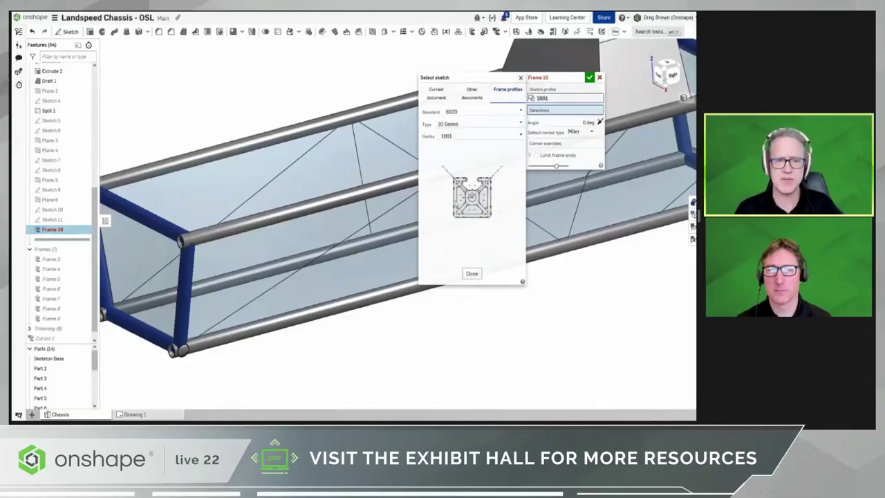
{"action": "left_click", "coordinate": [505, 139]}
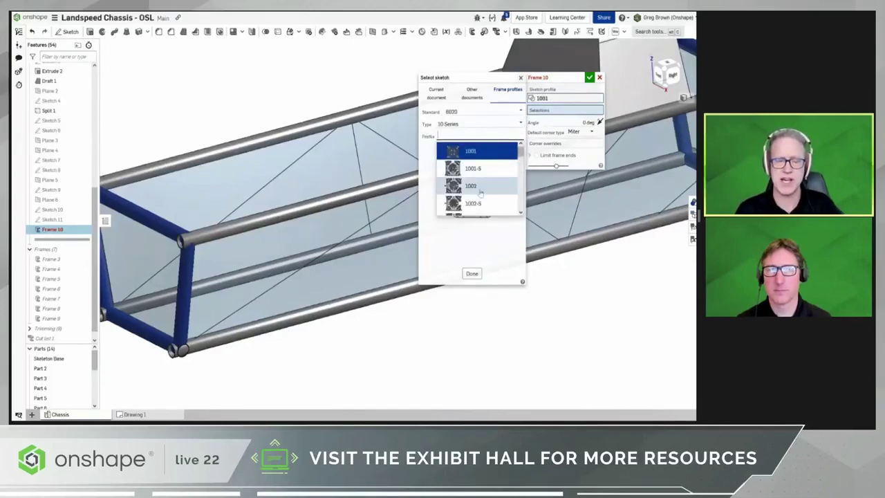
{"action": "scroll", "coordinate": [477, 177], "scroll_direction": "down", "scroll_amount": 3}
Step: Set the frame profile to an ANSI Round tube of size 1.375in x 0.049in
{"action": "left_click", "coordinate": [466, 114]}
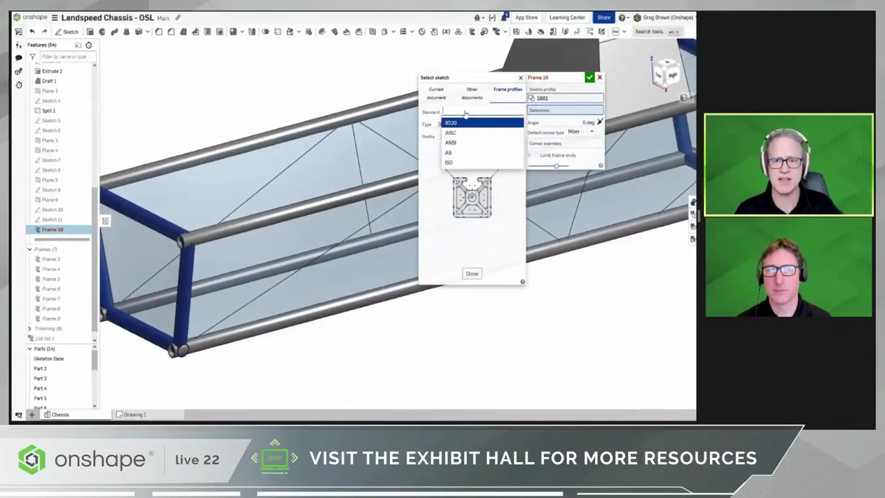
{"action": "left_click", "coordinate": [465, 142]}
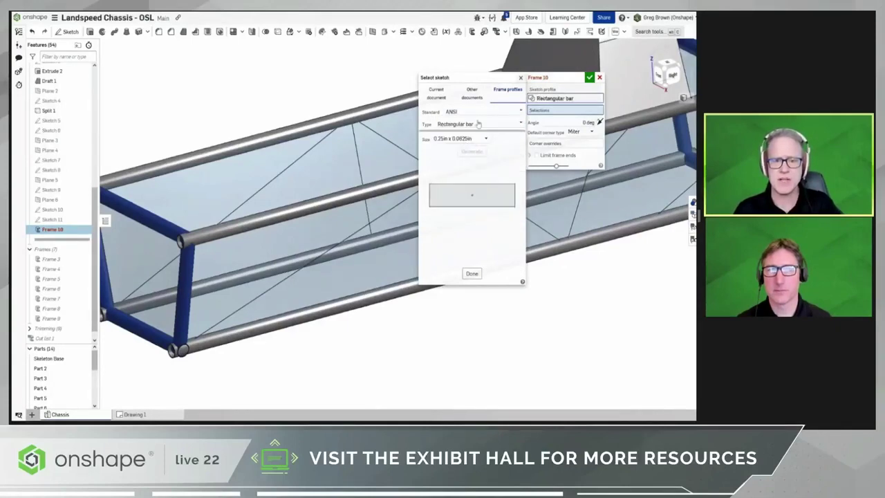
{"action": "left_click", "coordinate": [478, 123]}
{"action": "left_click", "coordinate": [471, 191]}
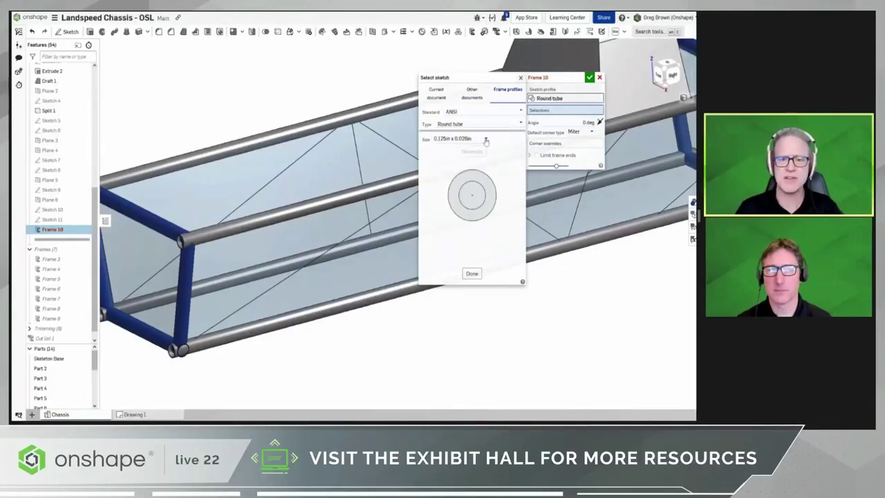
{"action": "left_click", "coordinate": [486, 140]}
{"action": "left_click_drag", "start_coordinate": [486, 147], "coordinate": [488, 164]}
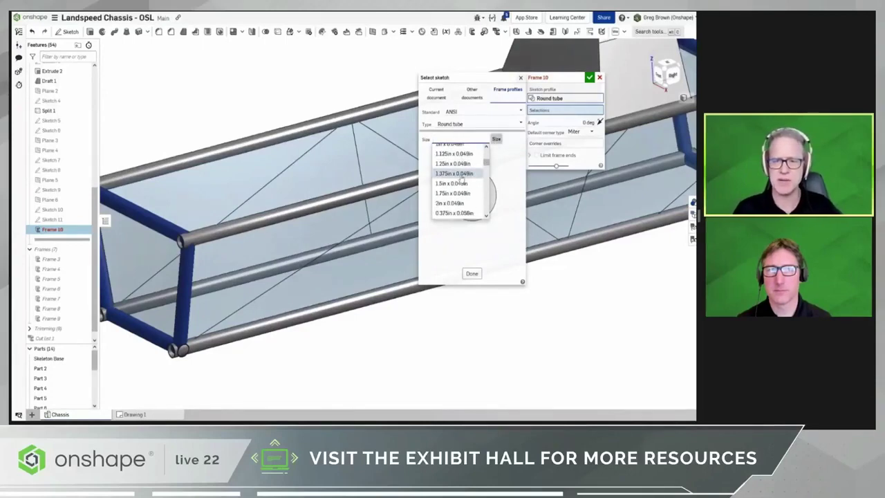
{"action": "left_click", "coordinate": [461, 173]}
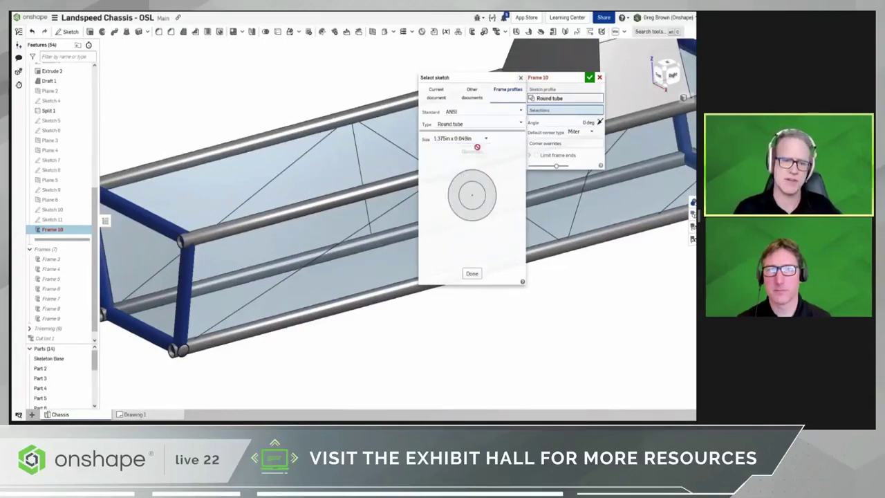
{"action": "left_click", "coordinate": [470, 273]}
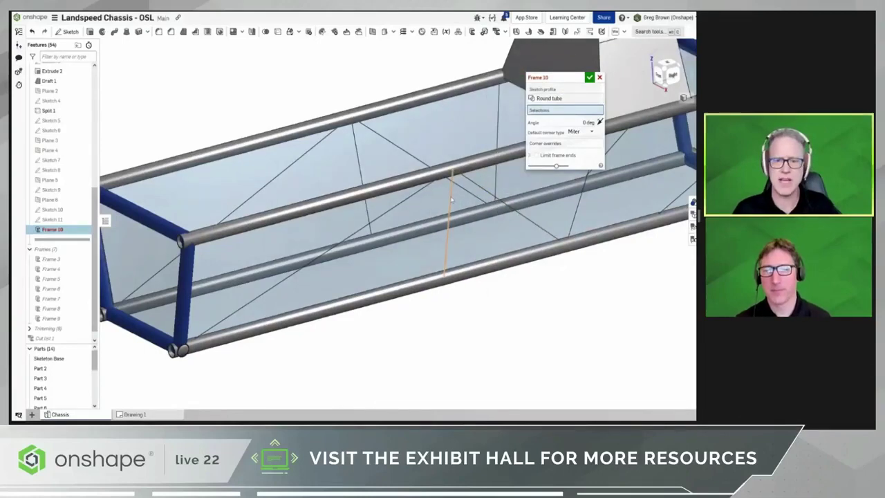
Step: Select the two opposing upright split edges in the chassis side walls as paths for the round tube
{"action": "left_click", "coordinate": [450, 200]}
{"action": "right_click_drag", "start_coordinate": [449, 290], "coordinate": [265, 299]}
{"action": "left_click", "coordinate": [314, 292]}
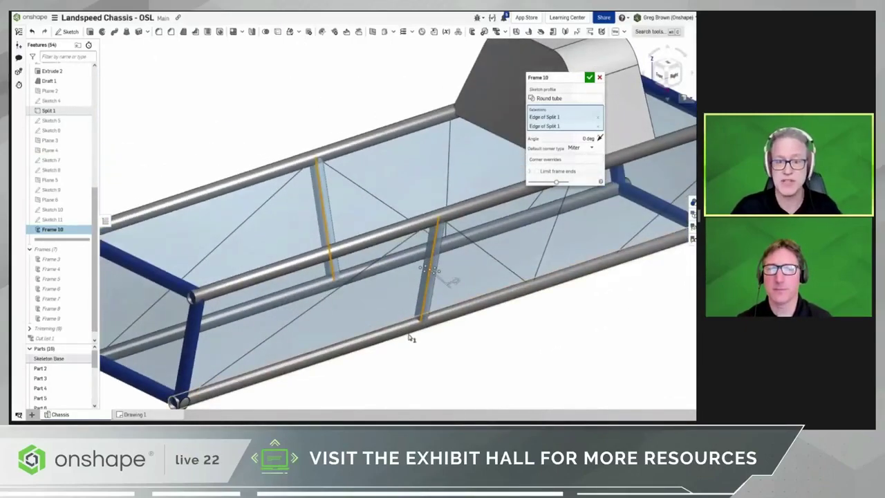
Step: Try several off-centre alignment points for the tube profile and return it to its centre point
{"action": "scroll", "coordinate": [415, 336], "scroll_direction": "up", "scroll_amount": 3}
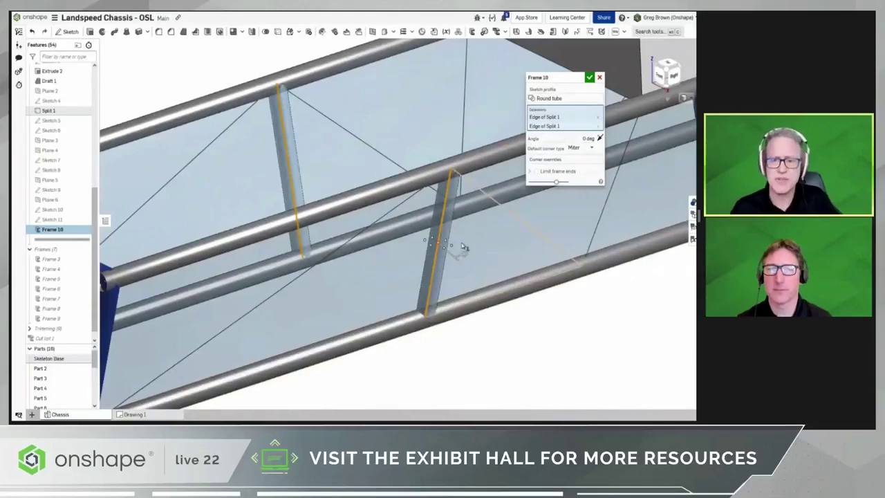
{"action": "scroll", "coordinate": [468, 241], "scroll_direction": "up", "scroll_amount": 2}
{"action": "left_click", "coordinate": [444, 251]}
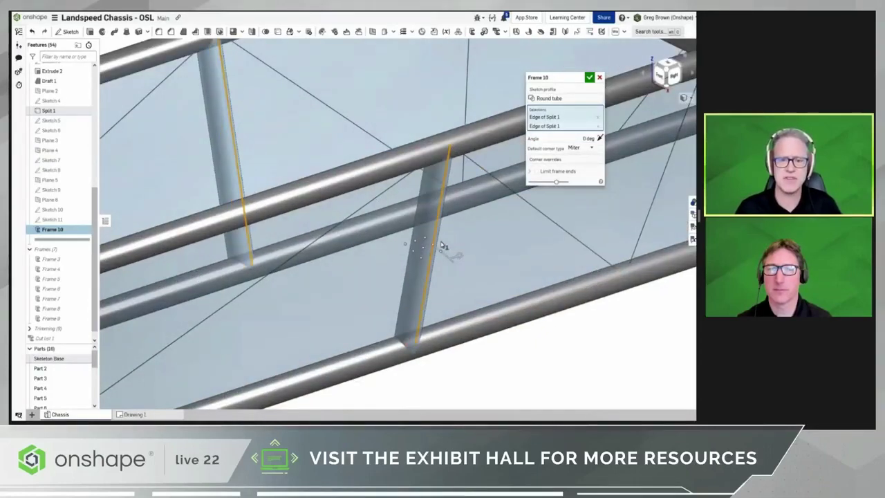
{"action": "left_click", "coordinate": [413, 255]}
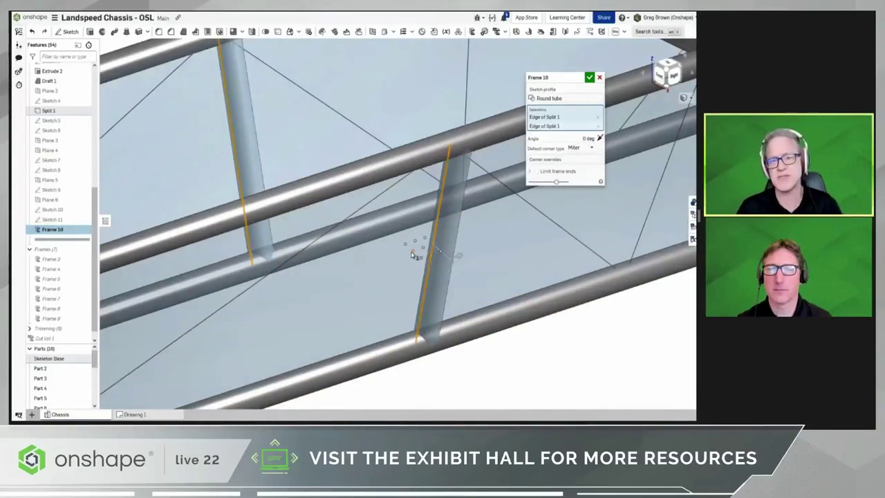
{"action": "left_click", "coordinate": [444, 245]}
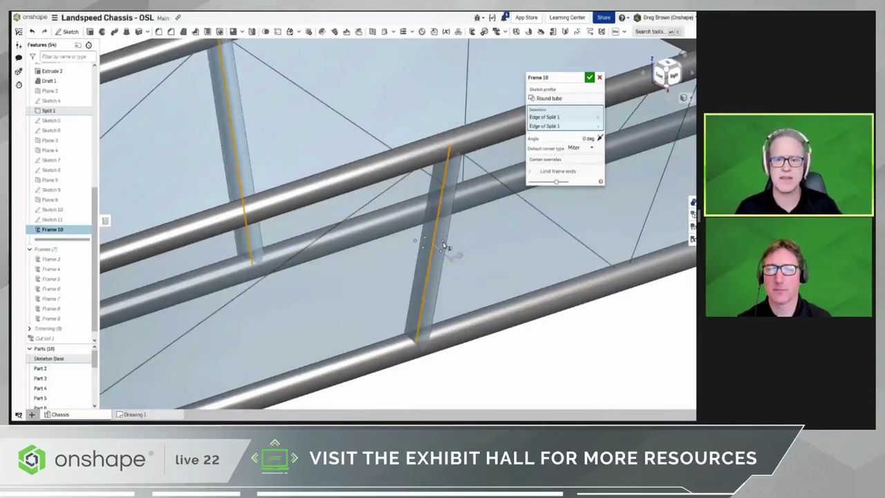
{"action": "left_click", "coordinate": [443, 255]}
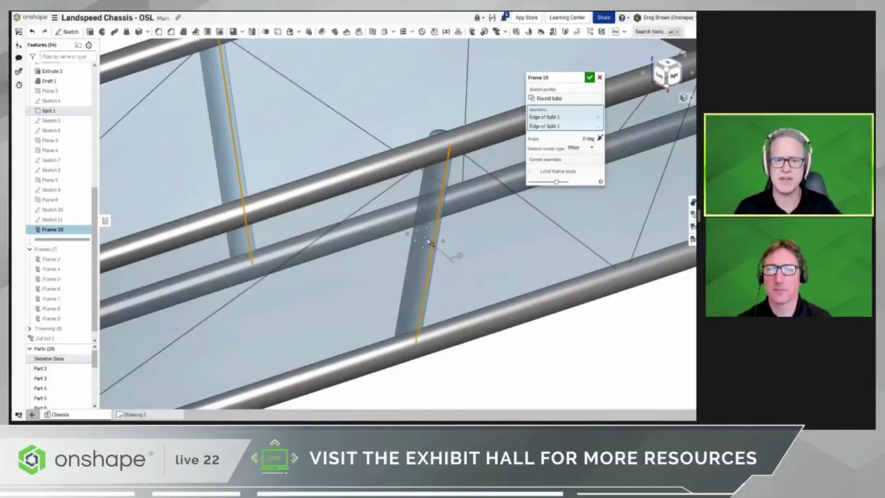
{"action": "left_click", "coordinate": [443, 246]}
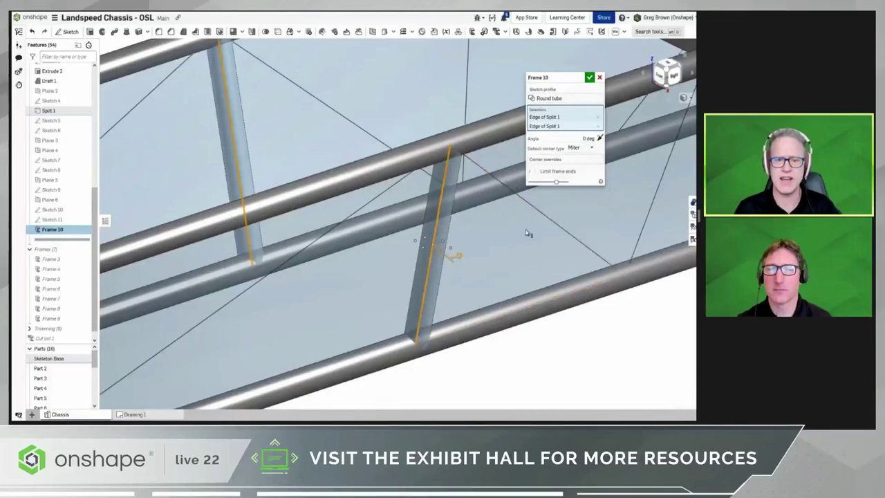
Step: Enable Limit frame ends and choose the four long chassis tubes as the parts to trim to
{"action": "left_click", "coordinate": [537, 171]}
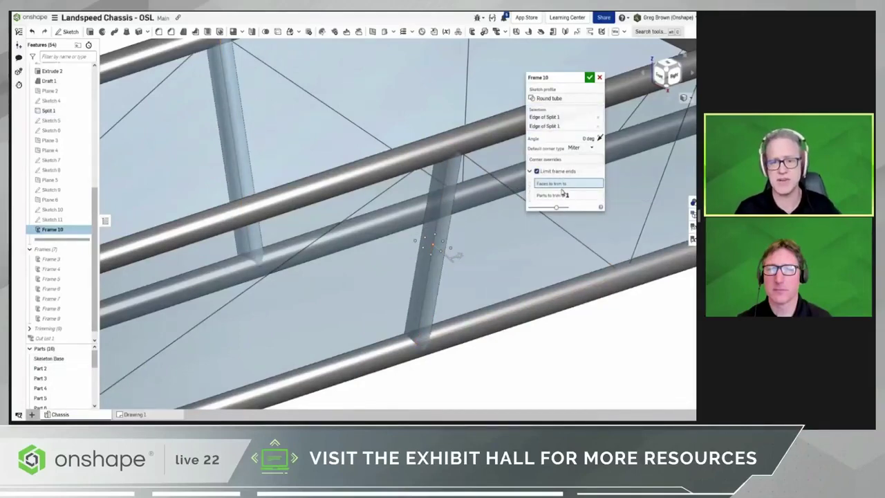
{"action": "left_click", "coordinate": [557, 197]}
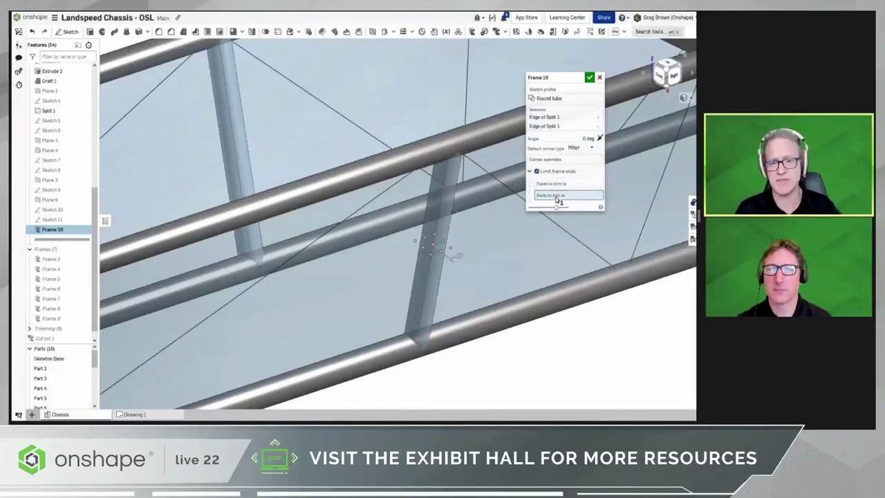
{"action": "left_click", "coordinate": [440, 159]}
{"action": "left_click", "coordinate": [500, 322]}
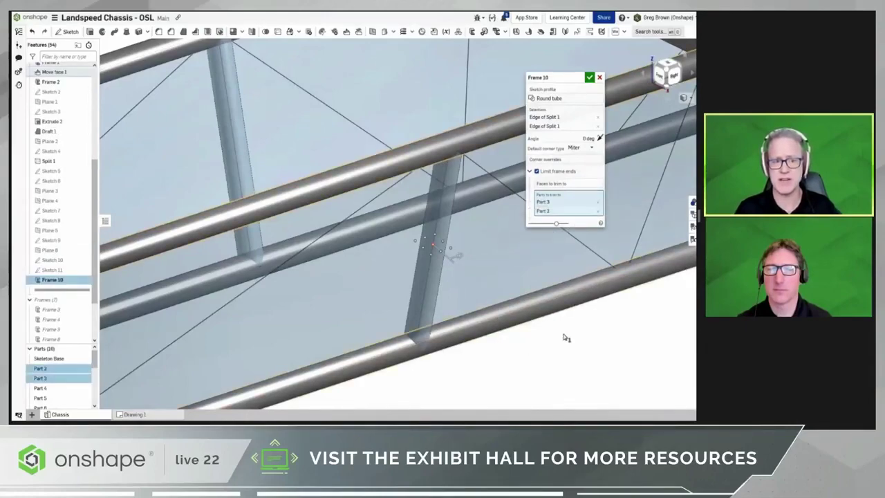
{"action": "scroll", "coordinate": [564, 335], "scroll_direction": "down", "scroll_amount": 5}
{"action": "left_click", "coordinate": [322, 168]}
{"action": "right_click_drag", "start_coordinate": [318, 144], "coordinate": [412, 153]}
{"action": "left_click", "coordinate": [316, 330]}
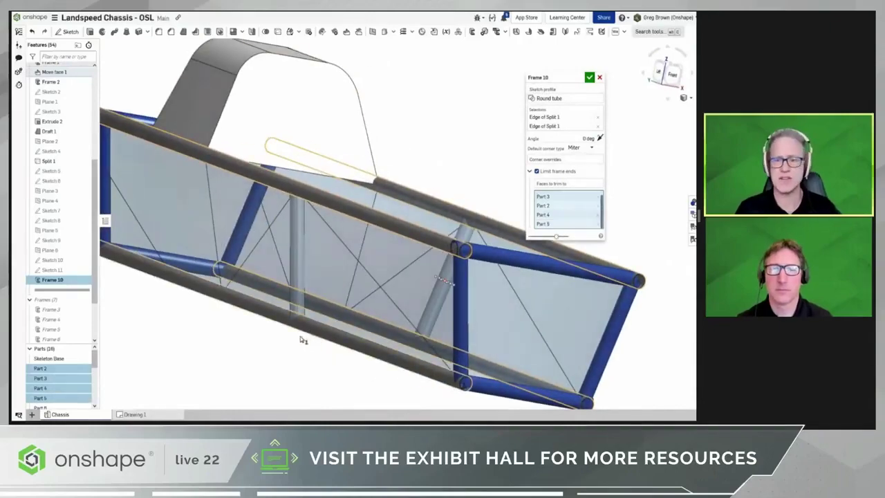
Step: Check the trimmed ends of the upright tubes and accept the Frame feature
{"action": "right_click_drag", "start_coordinate": [300, 337], "coordinate": [255, 339]}
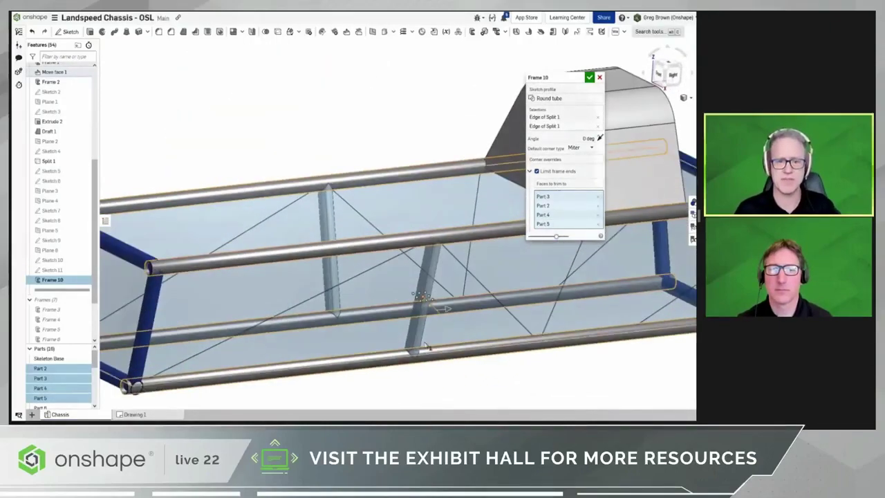
{"action": "scroll", "coordinate": [426, 346], "scroll_direction": "up", "scroll_amount": 5}
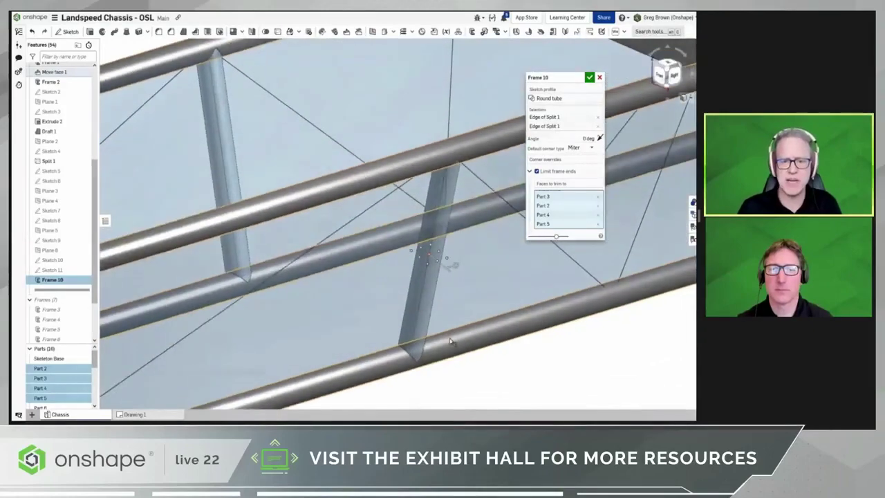
{"action": "right_click_drag", "start_coordinate": [450, 342], "coordinate": [466, 283]}
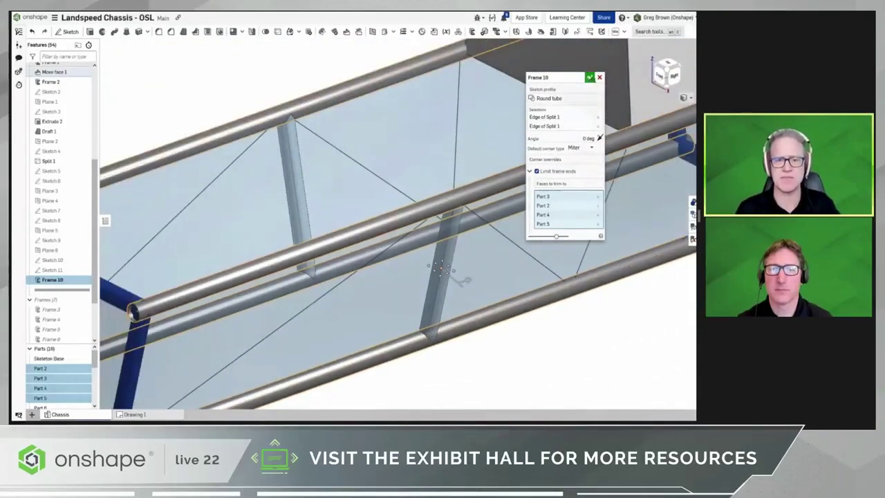
{"action": "left_click", "coordinate": [589, 77]}
{"action": "scroll", "coordinate": [524, 228], "scroll_direction": "down", "scroll_amount": 5}
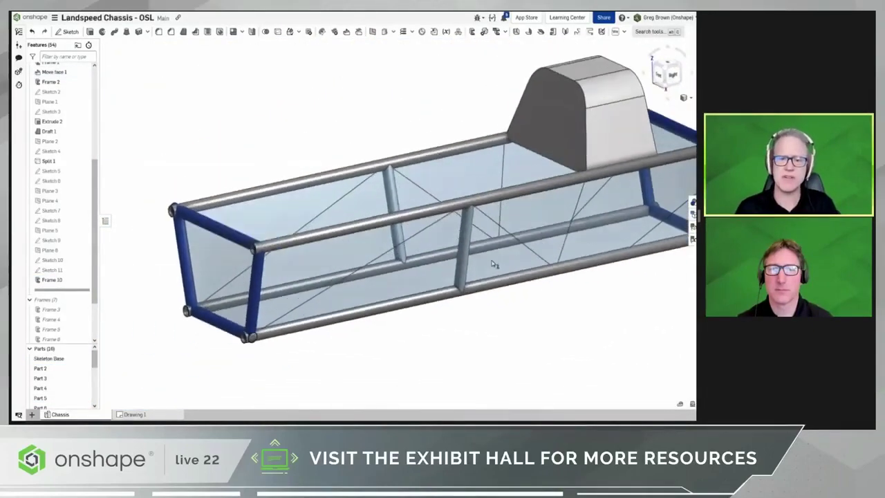
{"action": "right_click_drag", "start_coordinate": [492, 263], "coordinate": [495, 280]}
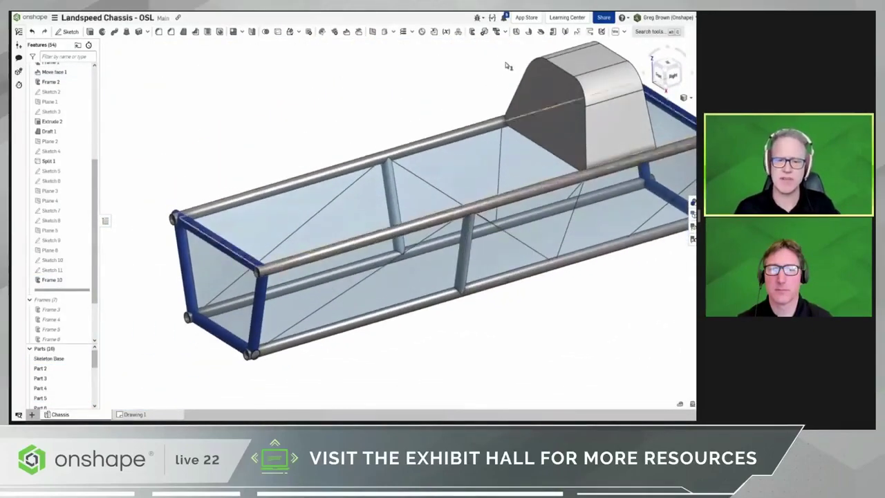
Step: Create a round tube frame along the first bay's diagonal edge, with Limit frame ends trimming to the adjoining upper, lower and upright tubes
{"action": "left_click", "coordinate": [473, 32]}
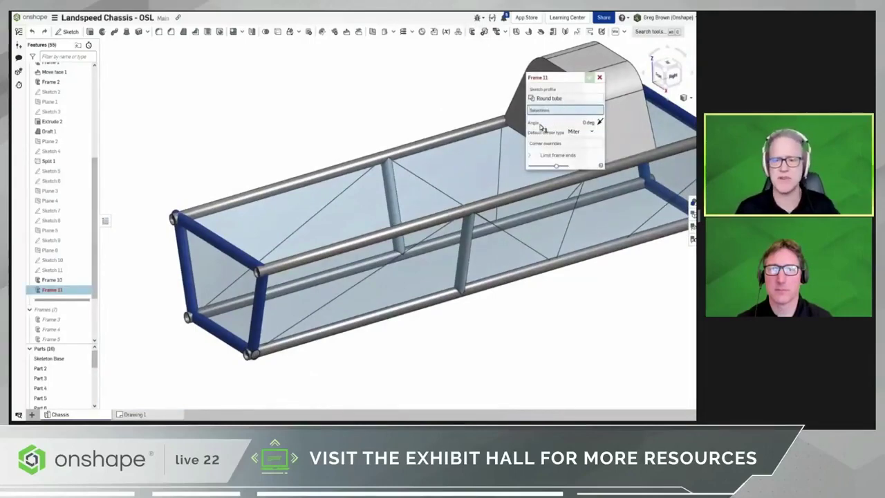
{"action": "left_click", "coordinate": [329, 307]}
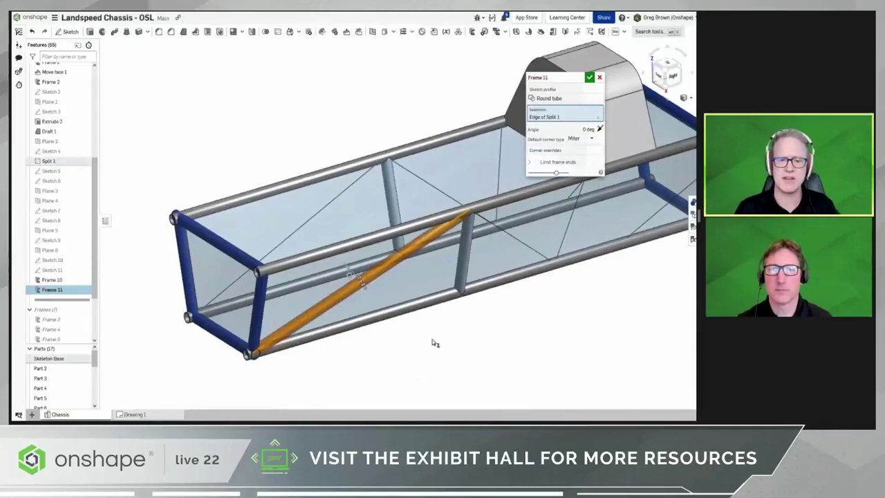
{"action": "scroll", "coordinate": [433, 342], "scroll_direction": "up", "scroll_amount": 1}
{"action": "left_click", "coordinate": [555, 163]}
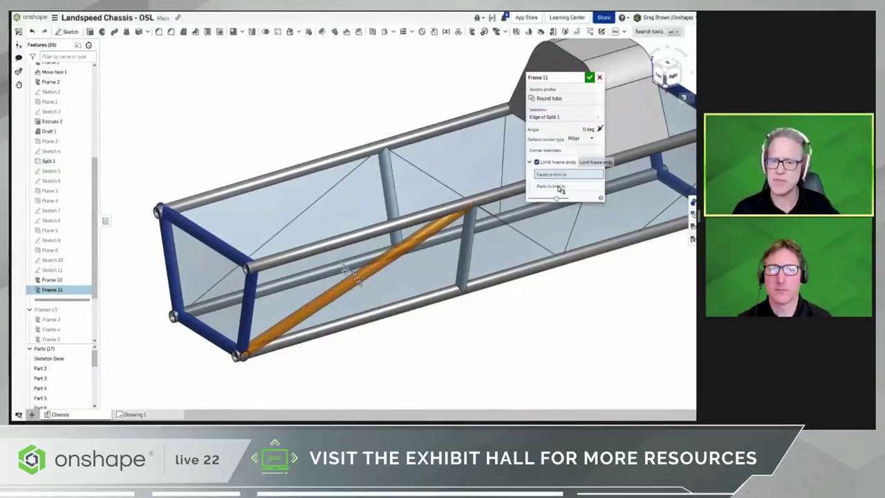
{"action": "left_click", "coordinate": [560, 187]}
{"action": "left_click", "coordinate": [452, 209]}
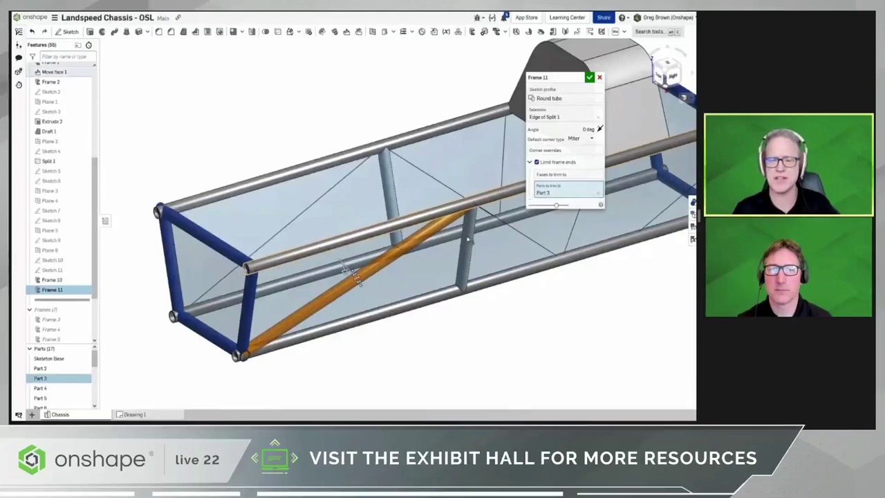
{"action": "left_click", "coordinate": [469, 252]}
{"action": "left_click", "coordinate": [447, 301]}
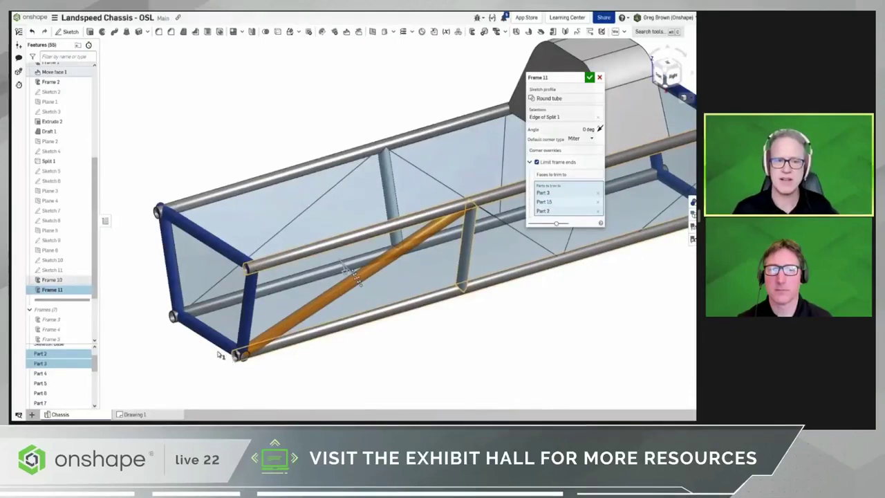
{"action": "left_click", "coordinate": [243, 331]}
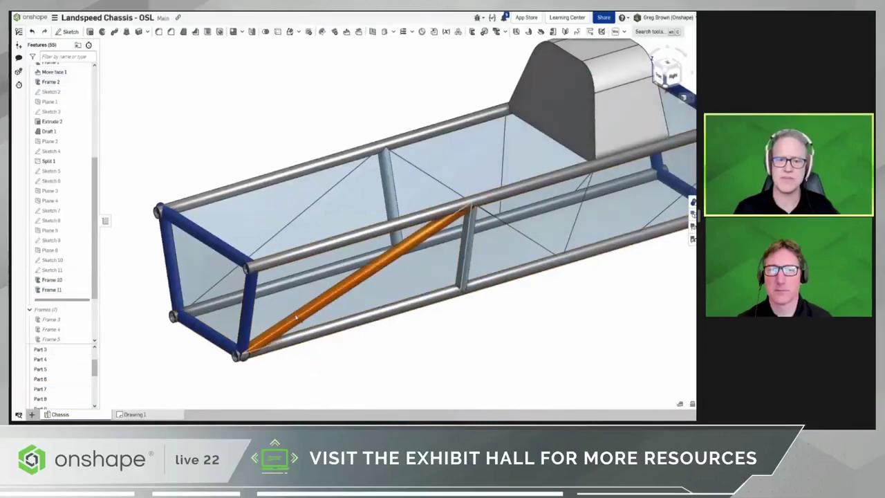
Step: Isolate the new diagonal tube, examine its trimmed upper end, and close the isolated view
{"action": "left_click", "coordinate": [306, 313]}
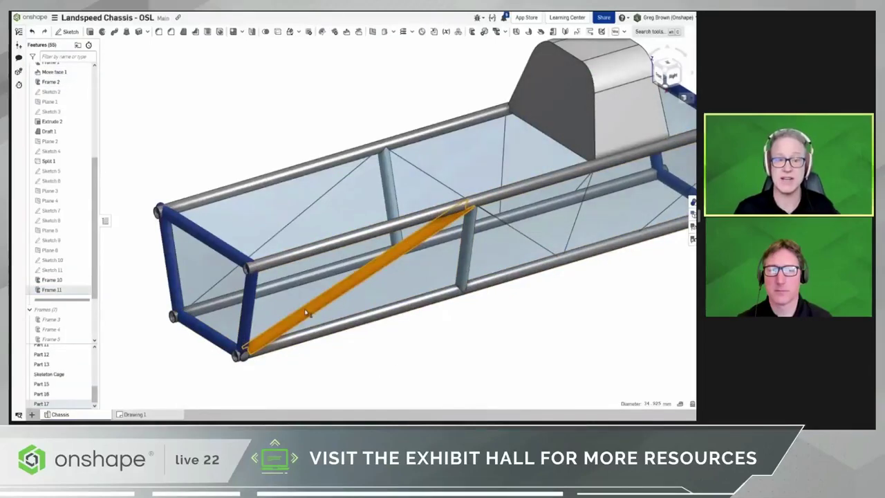
{"action": "key", "text": "shift+i"}
{"action": "right_click_drag", "start_coordinate": [356, 330], "coordinate": [300, 314]}
{"action": "scroll", "coordinate": [493, 226], "scroll_direction": "up", "scroll_amount": 5}
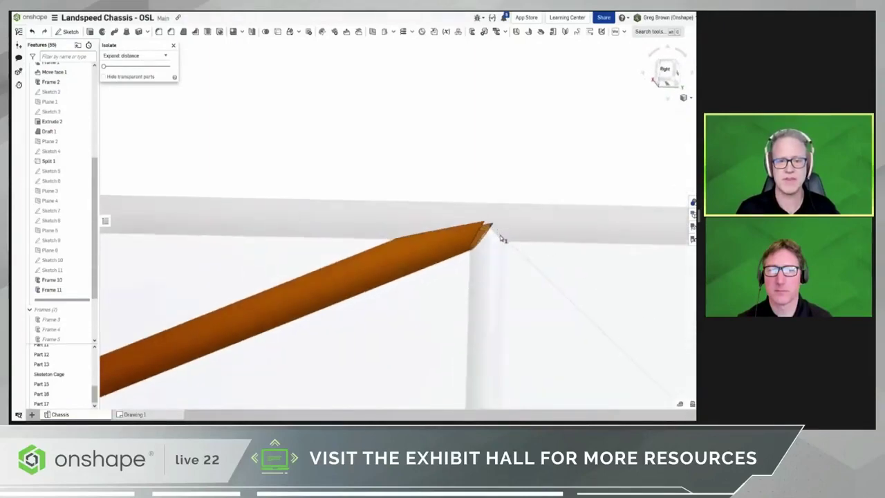
{"action": "right_click_drag", "start_coordinate": [513, 275], "coordinate": [542, 200]}
{"action": "scroll", "coordinate": [542, 200], "scroll_direction": "down", "scroll_amount": 5}
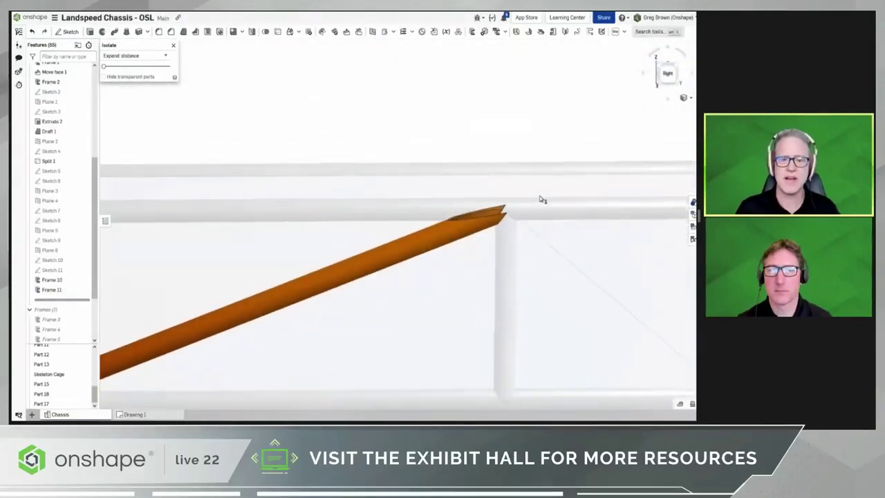
{"action": "key", "text": "shift+7"}
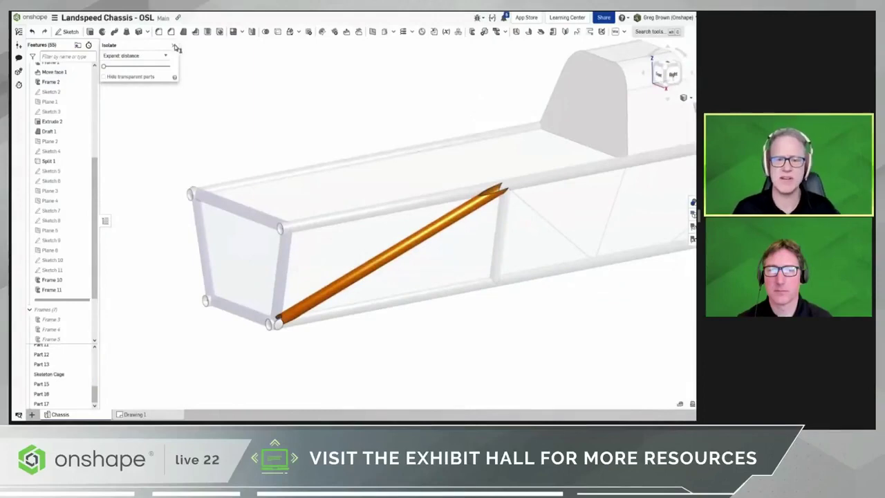
{"action": "left_click", "coordinate": [175, 46]}
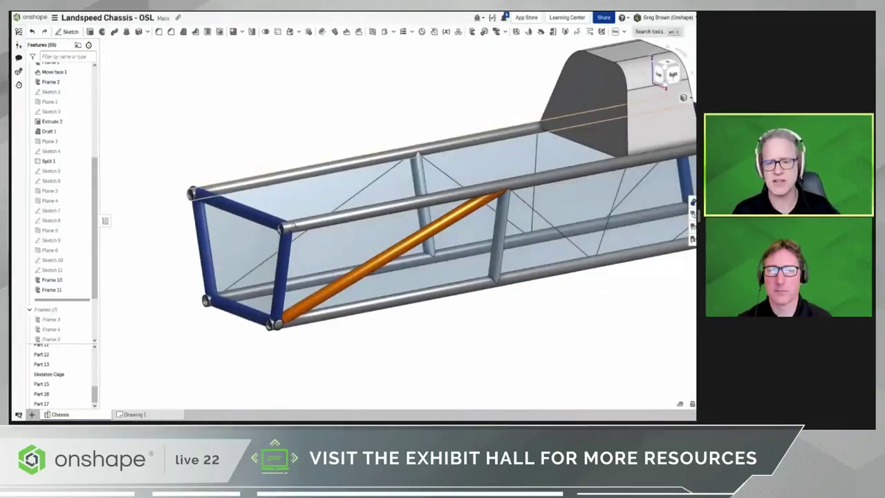
Step: Hide the four long chassis tubes to expose the front end frame
{"action": "key", "text": "y"}
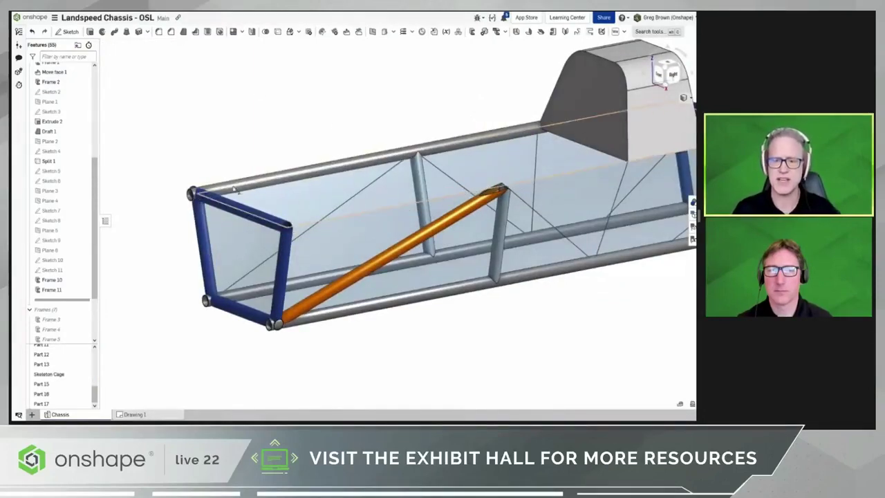
{"action": "key", "text": "y"}
{"action": "key", "text": "y"}
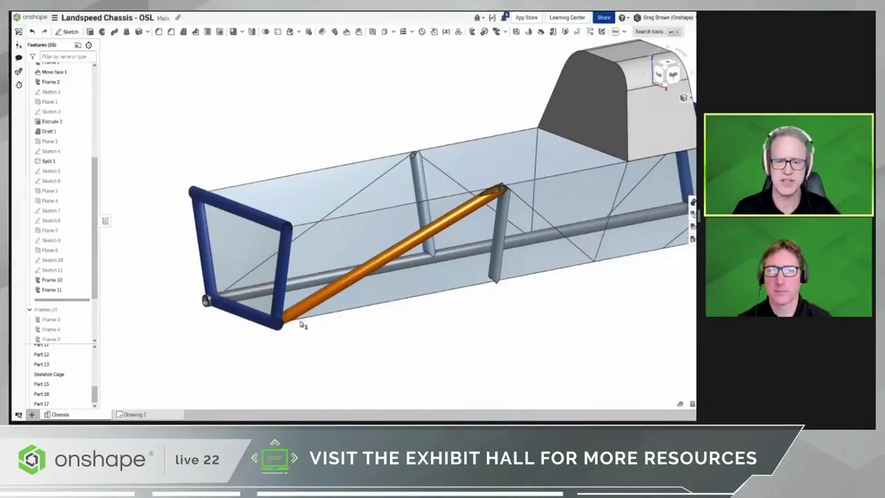
{"action": "key", "text": "y"}
Step: Edit the front end frame's Frame 2 feature and try Miter and Coped Butt as its default corner type
{"action": "scroll", "coordinate": [186, 318], "scroll_direction": "up", "scroll_amount": 4}
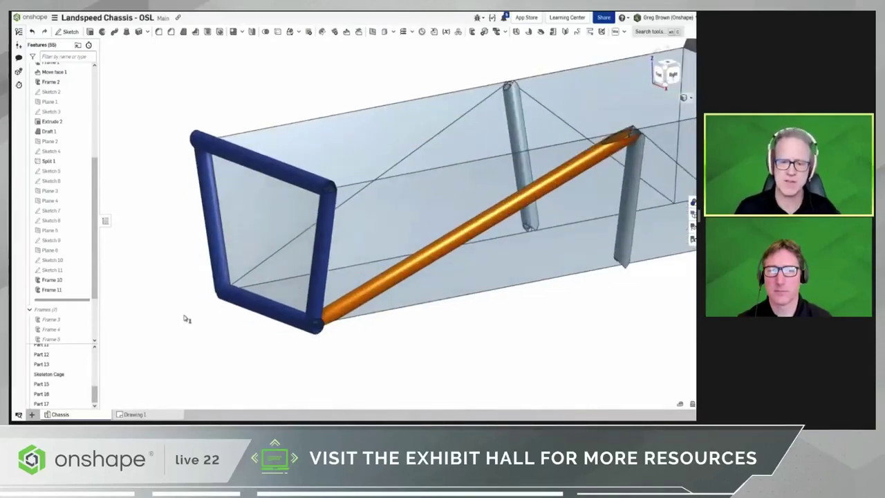
{"action": "right_click_drag", "start_coordinate": [186, 318], "coordinate": [265, 277]}
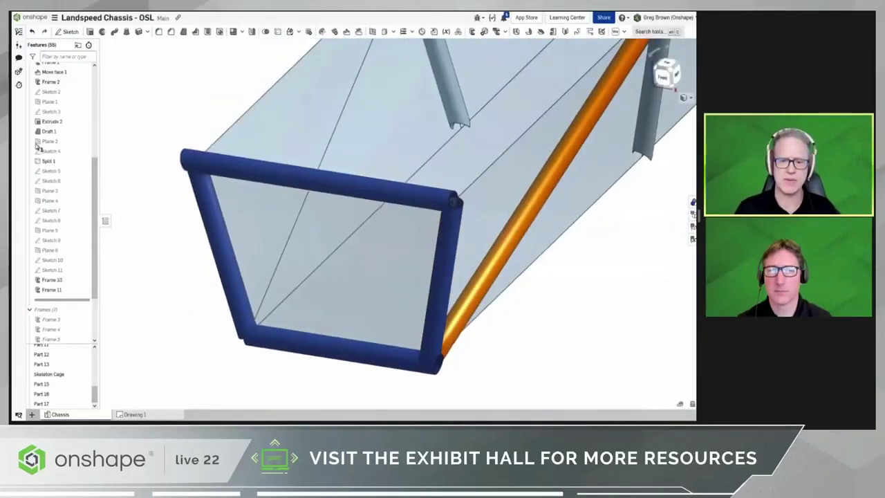
{"action": "right_click", "coordinate": [63, 82]}
{"action": "left_click", "coordinate": [75, 102]}
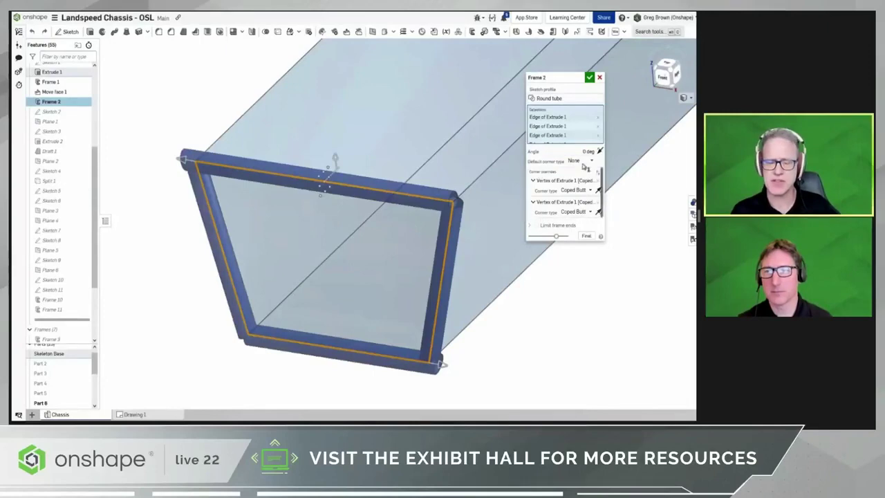
{"action": "left_click", "coordinate": [591, 161]}
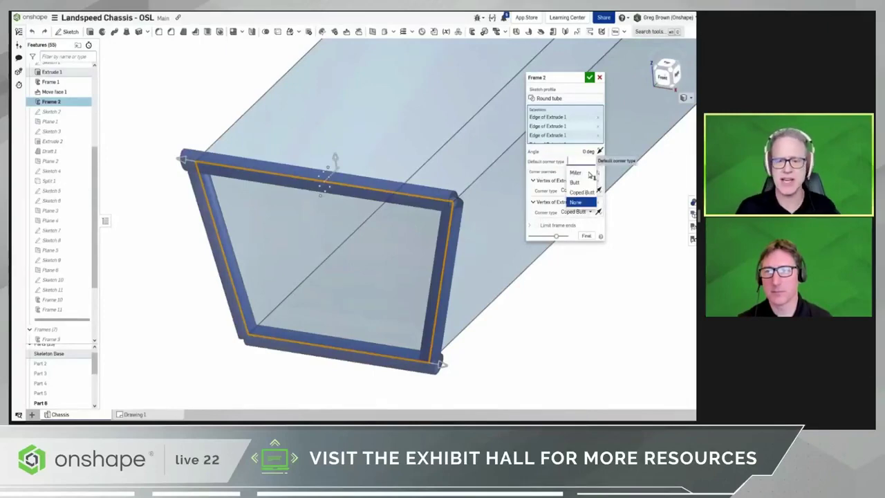
{"action": "left_click", "coordinate": [587, 174]}
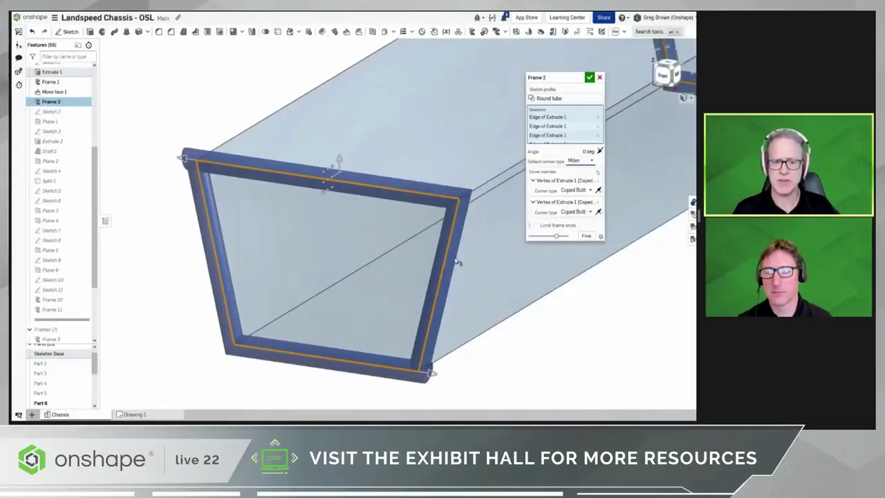
{"action": "left_click", "coordinate": [591, 161]}
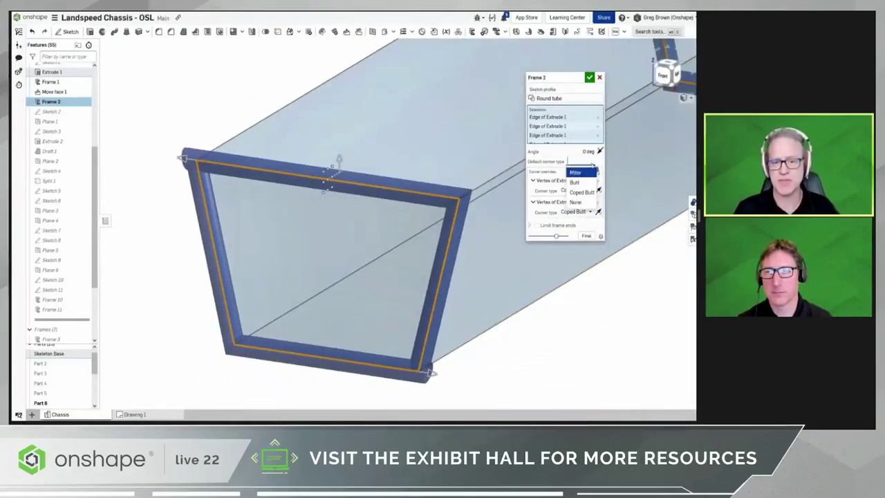
{"action": "left_click", "coordinate": [584, 194]}
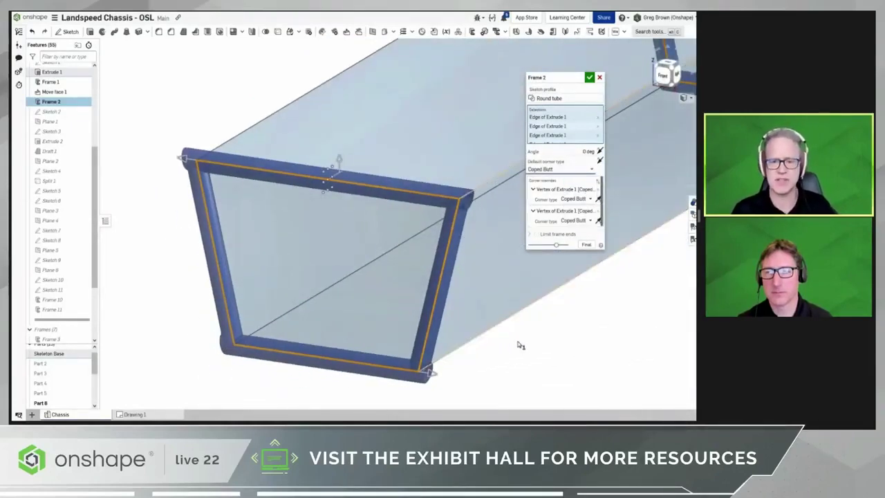
{"action": "mouse_move", "coordinate": [519, 343]}
{"action": "right_mouse_down"}
{"action": "mouse_move", "coordinate": [541, 328]}
{"action": "mouse_move", "coordinate": [522, 357]}
{"action": "right_mouse_up"}
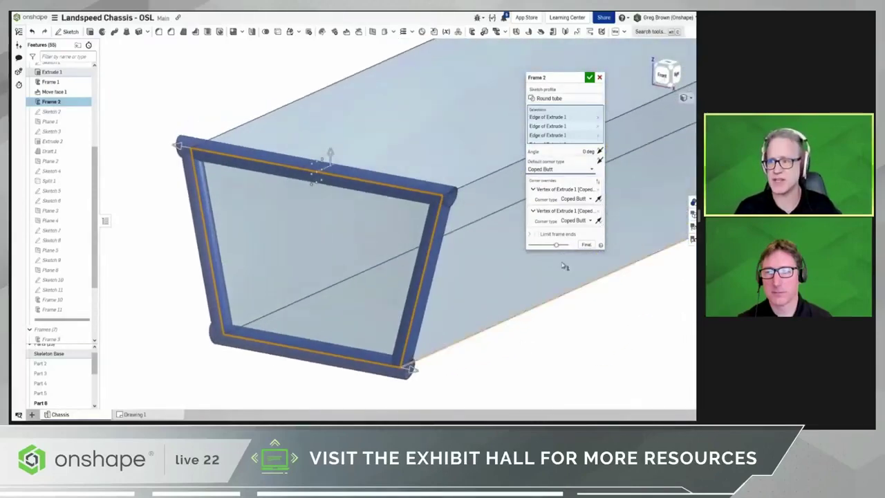
Step: Try reversing the Coped Butt direction at the front frame's overridden upper and lower corners, and close the feature
{"action": "scroll", "coordinate": [177, 145], "scroll_direction": "up", "scroll_amount": 10}
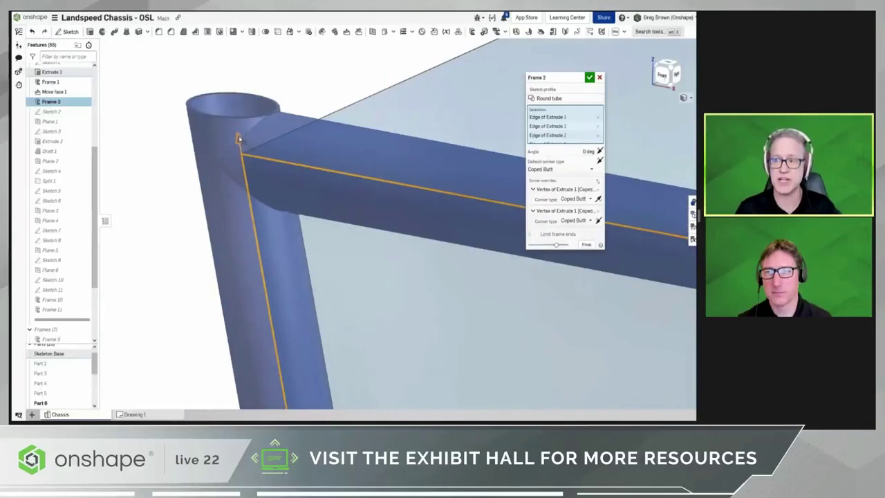
{"action": "scroll", "coordinate": [358, 374], "scroll_direction": "down", "scroll_amount": 10}
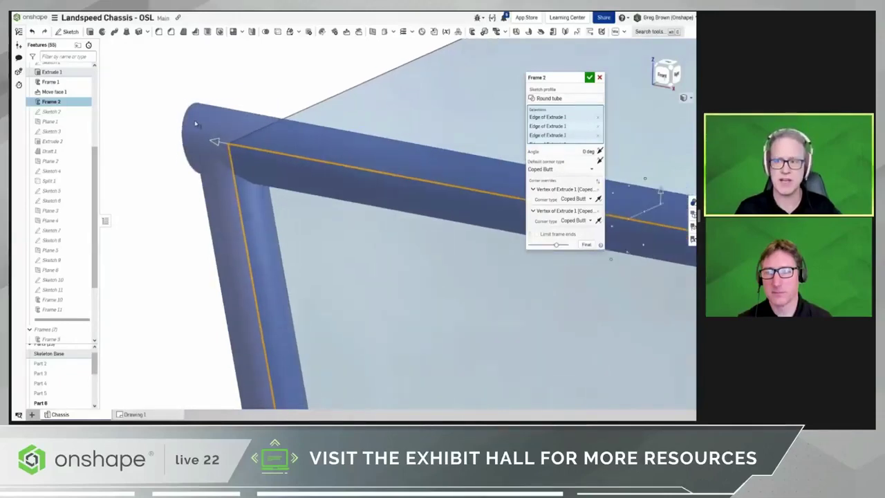
{"action": "right_click_drag", "start_coordinate": [453, 376], "coordinate": [412, 356]}
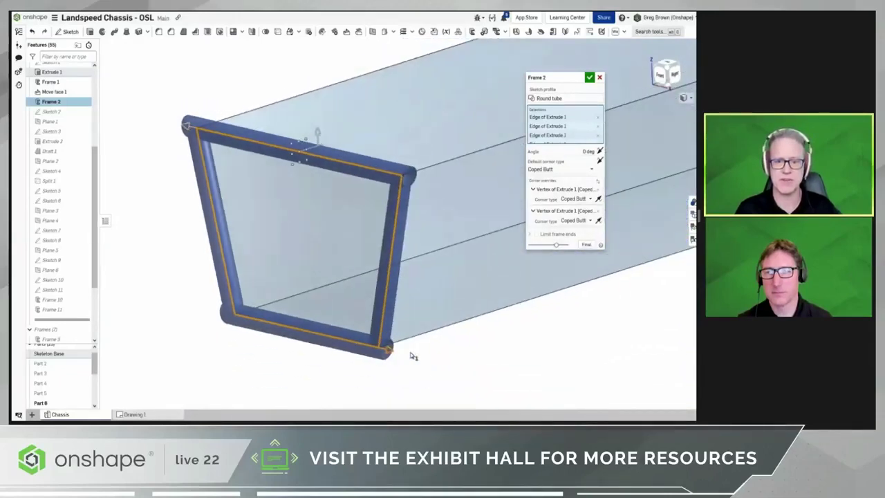
{"action": "scroll", "coordinate": [373, 382], "scroll_direction": "up", "scroll_amount": 6}
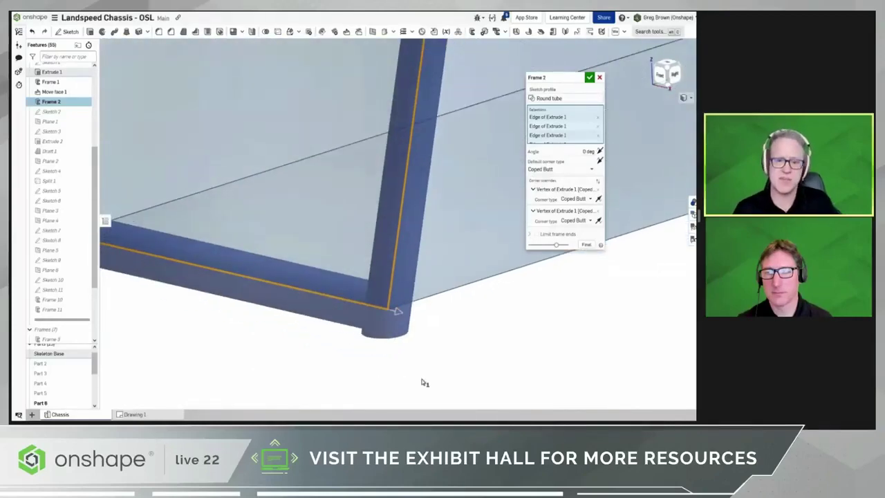
{"action": "scroll", "coordinate": [424, 382], "scroll_direction": "down", "scroll_amount": 10}
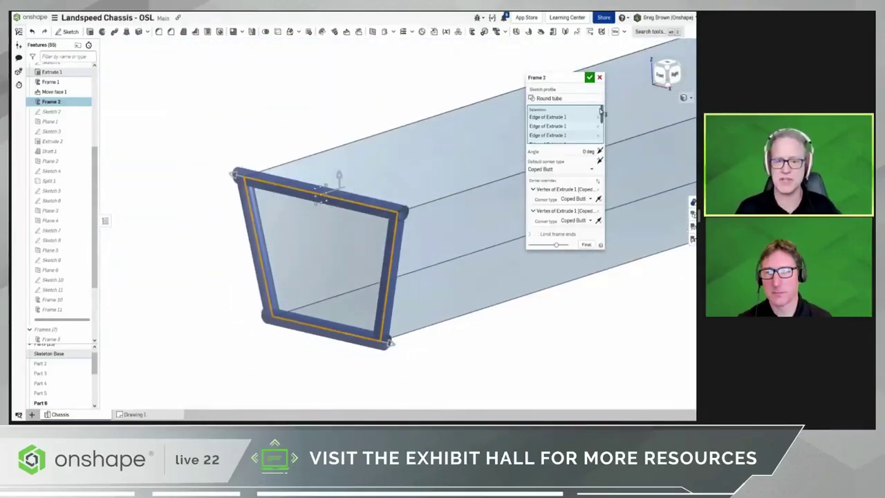
{"action": "left_click", "coordinate": [590, 78]}
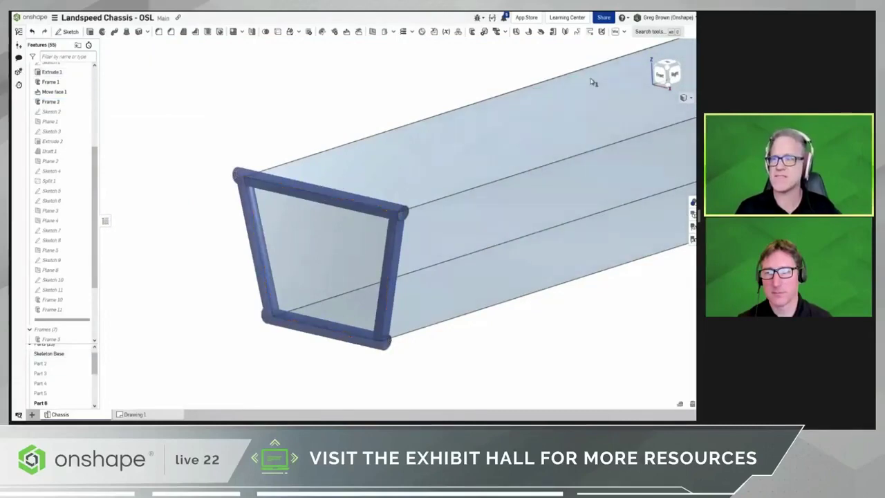
Step: Edit Frame 2 to use corner type None throughout, removing both Coped Butt corner overrides
{"action": "right_click", "coordinate": [59, 103]}
{"action": "left_click", "coordinate": [114, 125]}
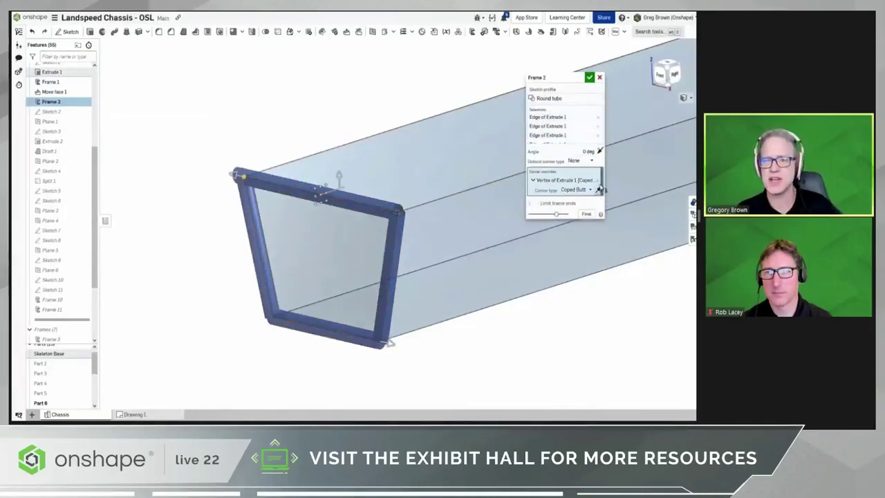
{"action": "left_click", "coordinate": [599, 182]}
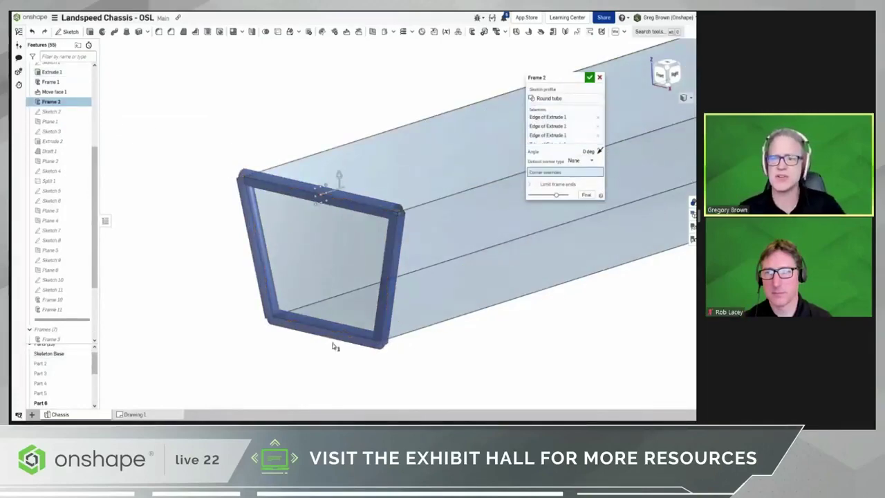
{"action": "scroll", "coordinate": [400, 352], "scroll_direction": "up", "scroll_amount": 3}
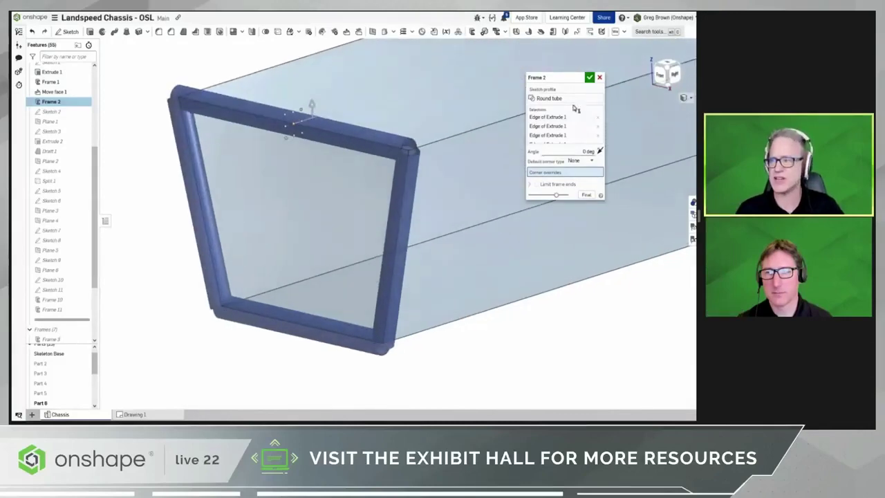
{"action": "left_click", "coordinate": [598, 78]}
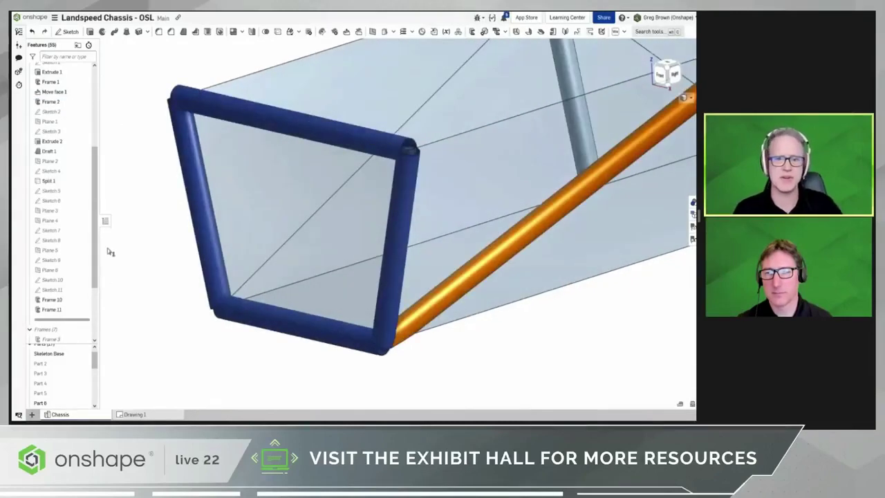
Step: Restore the hidden chassis tubes and start a Frame trim with the four long tubes and the orange diagonal as its first ordered group
{"action": "left_click", "coordinate": [85, 348]}
{"action": "mouse_move", "coordinate": [377, 201]}
{"action": "right_mouse_down"}
{"action": "mouse_move", "coordinate": [403, 214]}
{"action": "mouse_move", "coordinate": [398, 203]}
{"action": "mouse_move", "coordinate": [388, 211]}
{"action": "right_mouse_up"}
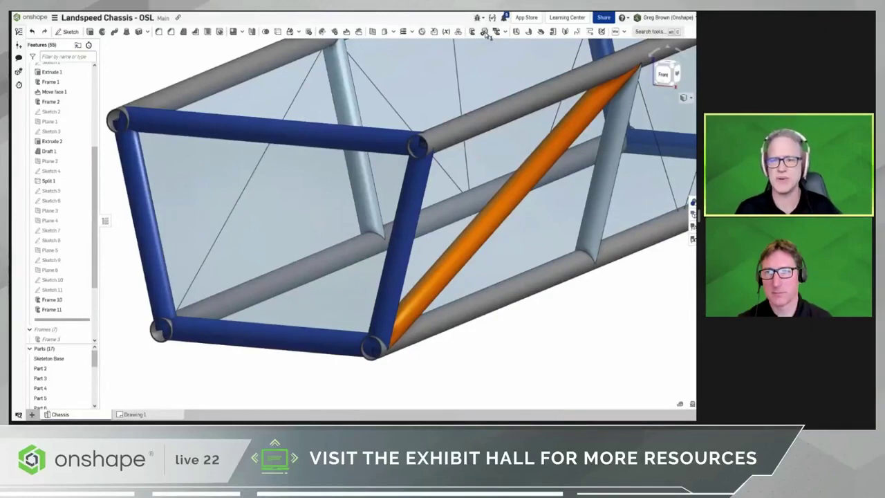
{"action": "left_click", "coordinate": [485, 32]}
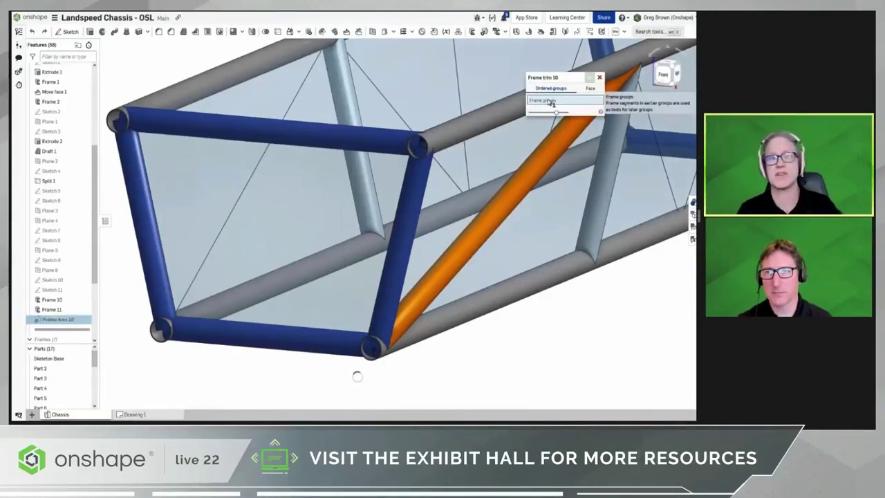
{"action": "left_click", "coordinate": [437, 140]}
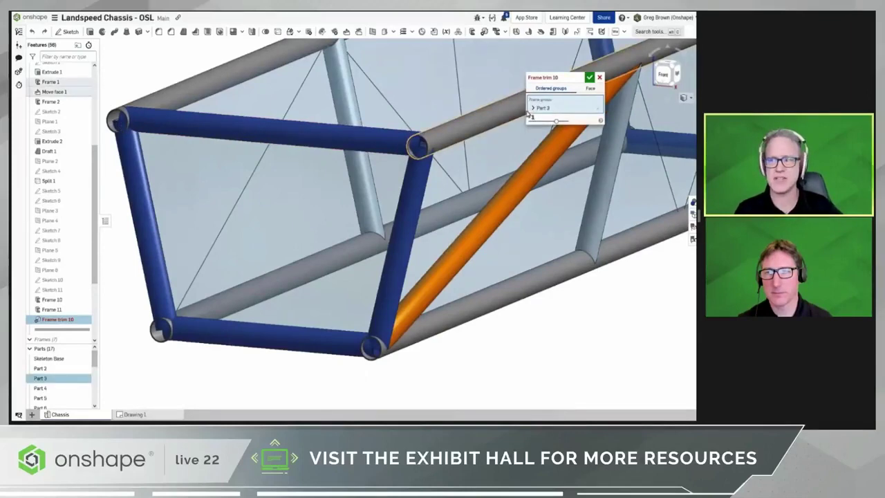
{"action": "left_click", "coordinate": [542, 109]}
{"action": "left_click", "coordinate": [158, 329]}
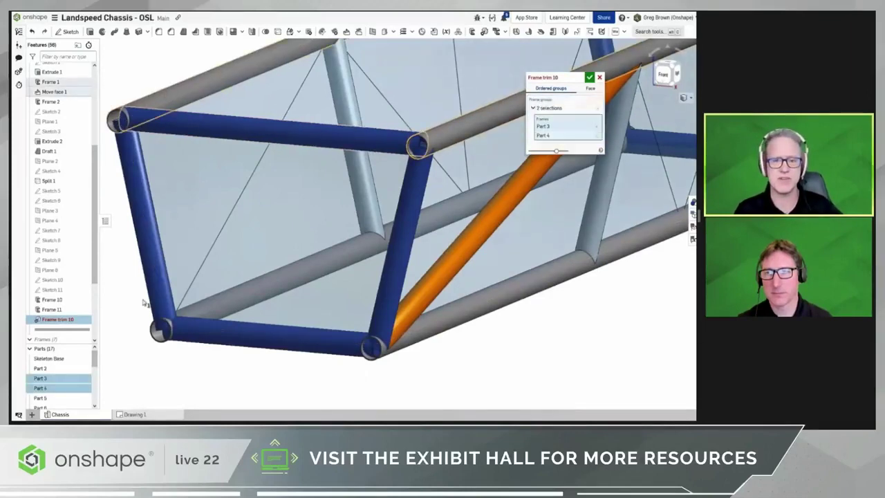
{"action": "left_click", "coordinate": [408, 335]}
{"action": "left_click", "coordinate": [484, 304]}
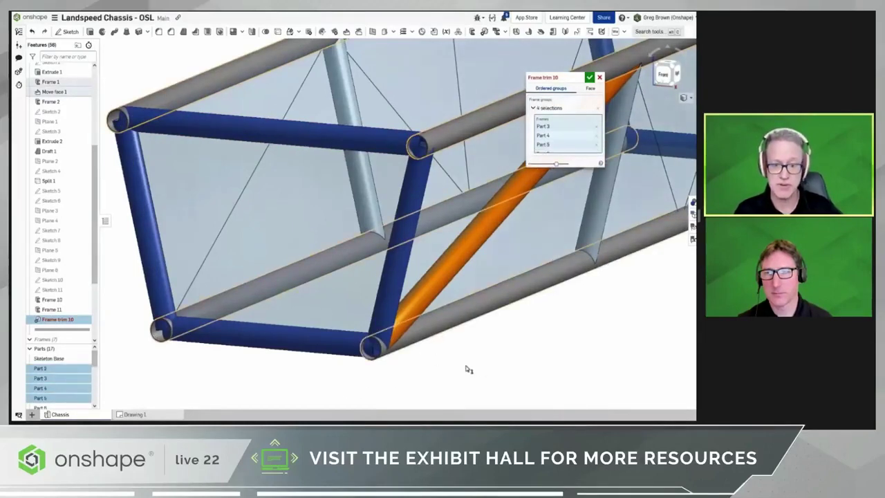
{"action": "left_click", "coordinate": [421, 300]}
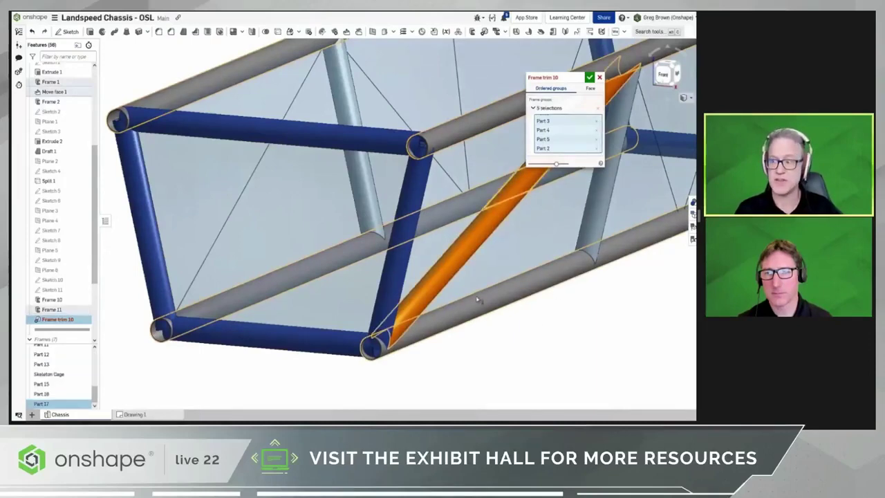
Step: Add the front end frame's four blue tubes as separate groups after the first one and accept the Frame trim
{"action": "left_click", "coordinate": [552, 110]}
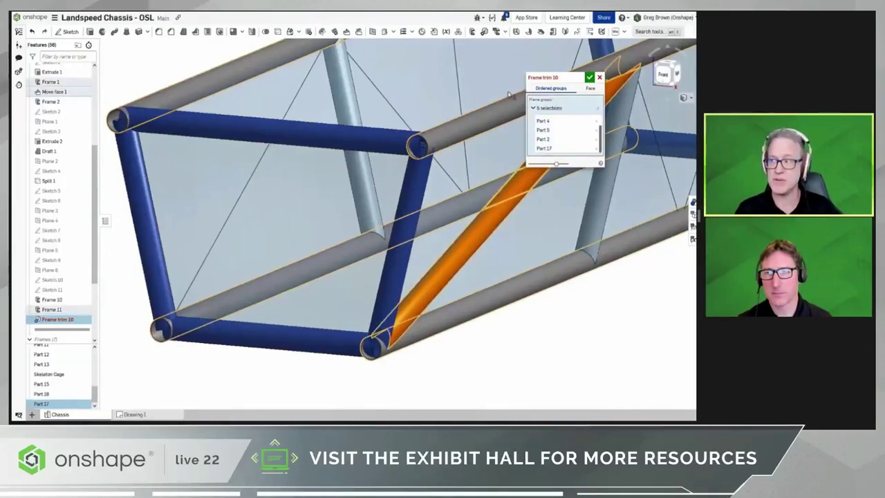
{"action": "left_click", "coordinate": [242, 129]}
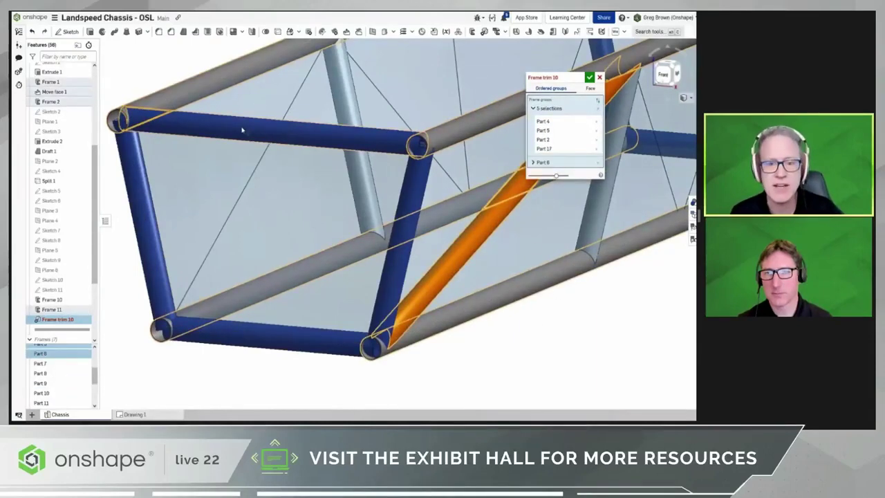
{"action": "left_click", "coordinate": [141, 165]}
{"action": "left_click", "coordinate": [294, 349]}
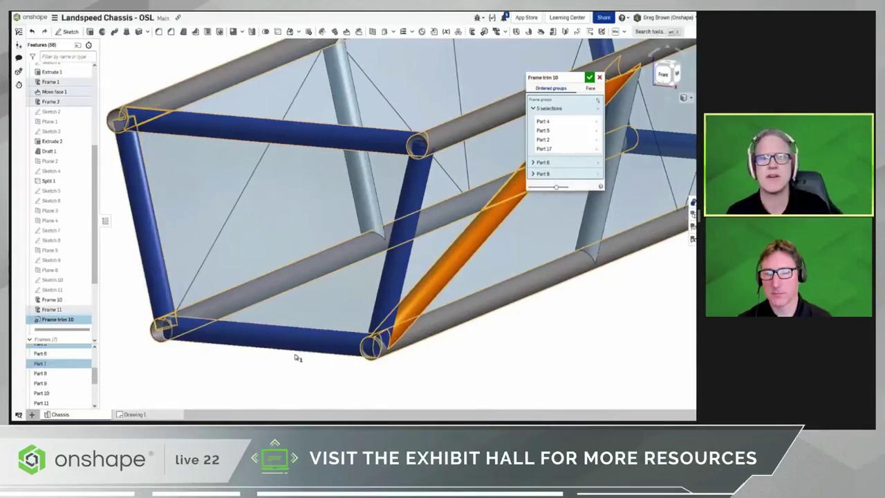
{"action": "left_click", "coordinate": [391, 306]}
{"action": "mouse_move", "coordinate": [437, 375]}
{"action": "right_mouse_down"}
{"action": "mouse_move", "coordinate": [425, 377]}
{"action": "mouse_move", "coordinate": [431, 381]}
{"action": "right_mouse_up"}
{"action": "left_click", "coordinate": [589, 77]}
Step: Isolate the front frame's near upright tube to examine its trimmed ends, and end the isolation
{"action": "right_click_drag", "start_coordinate": [355, 391], "coordinate": [337, 391]}
{"action": "left_click", "coordinate": [244, 299]}
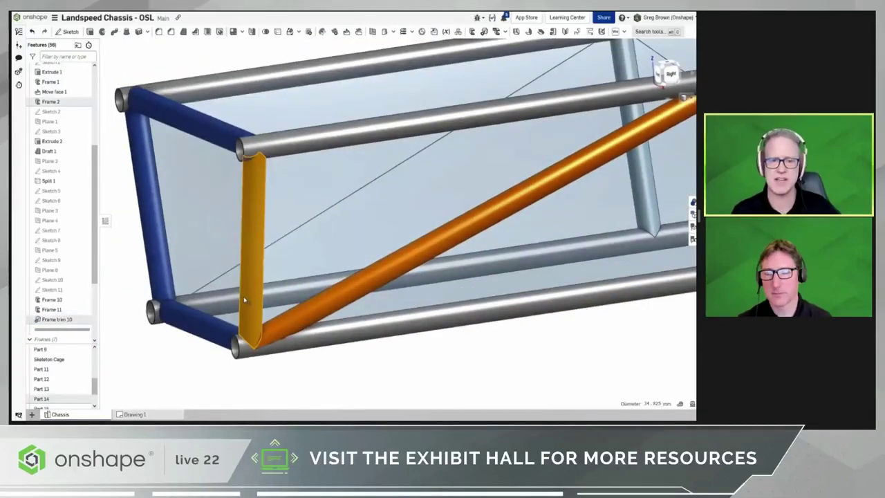
{"action": "key", "text": "shift+i"}
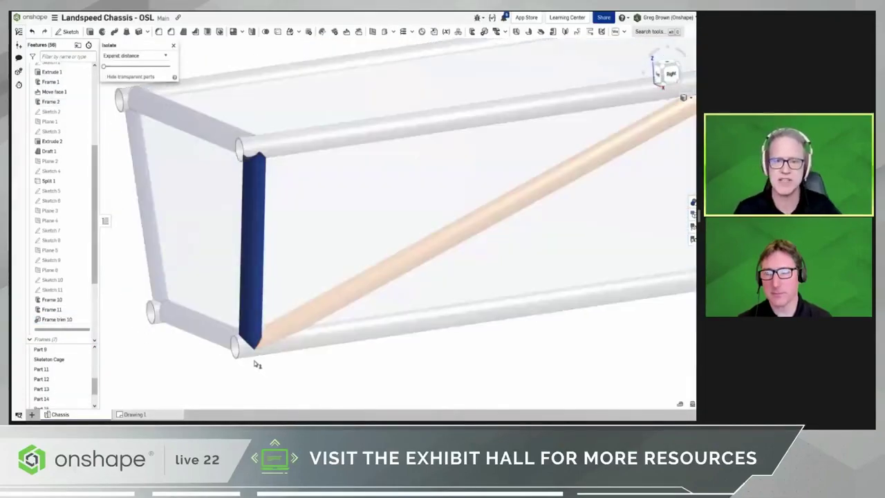
{"action": "right_click_drag", "start_coordinate": [255, 363], "coordinate": [289, 374]}
{"action": "scroll", "coordinate": [218, 356], "scroll_direction": "up", "scroll_amount": 7}
{"action": "scroll", "coordinate": [298, 373], "scroll_direction": "down", "scroll_amount": 3}
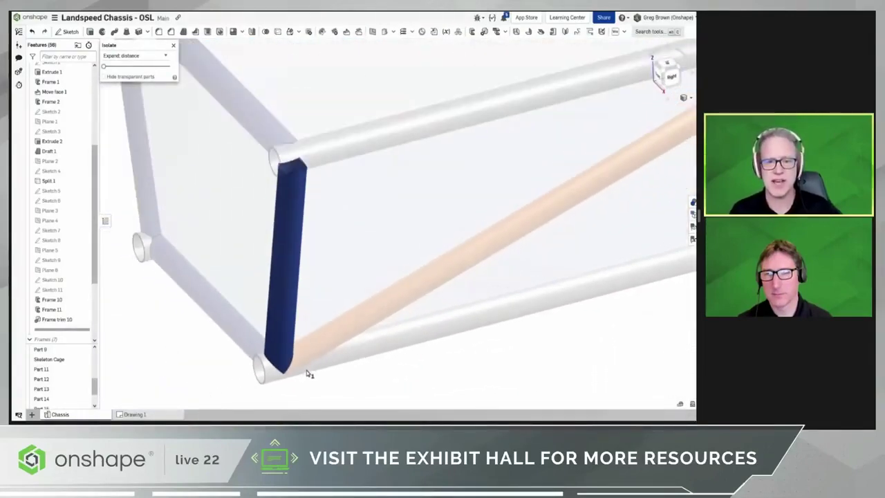
{"action": "scroll", "coordinate": [307, 371], "scroll_direction": "down", "scroll_amount": 3}
{"action": "scroll", "coordinate": [146, 345], "scroll_direction": "down", "scroll_amount": 1}
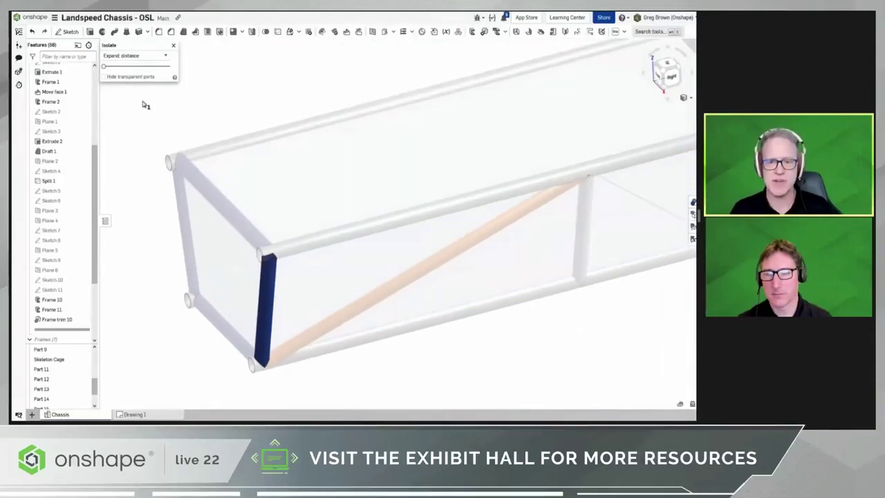
{"action": "left_click", "coordinate": [175, 46]}
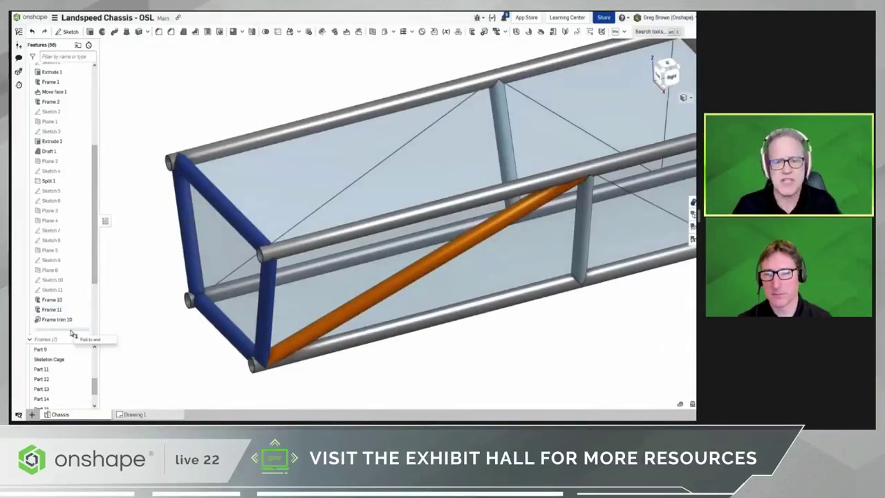
Step: Roll the feature history to its end and hide the Skeleton Base and Skeleton Cage bodies so only the tubes show
{"action": "left_click", "coordinate": [83, 339]}
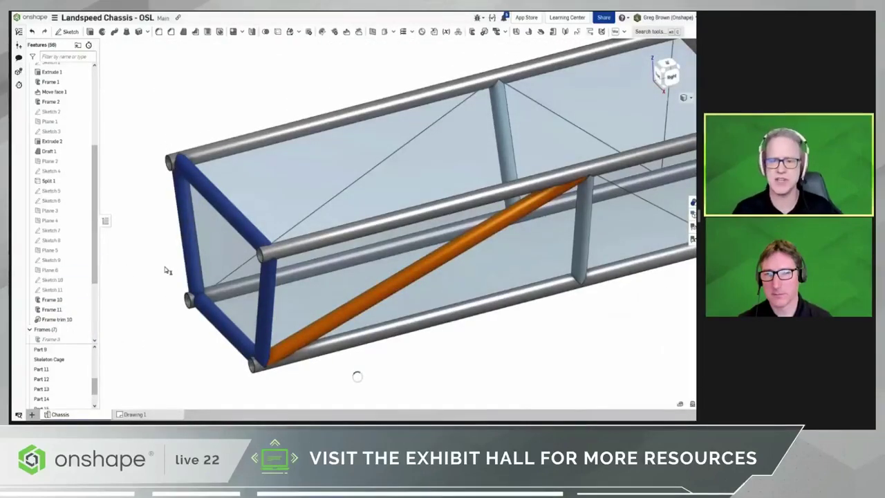
{"action": "scroll", "coordinate": [167, 270], "scroll_direction": "down", "scroll_amount": 3}
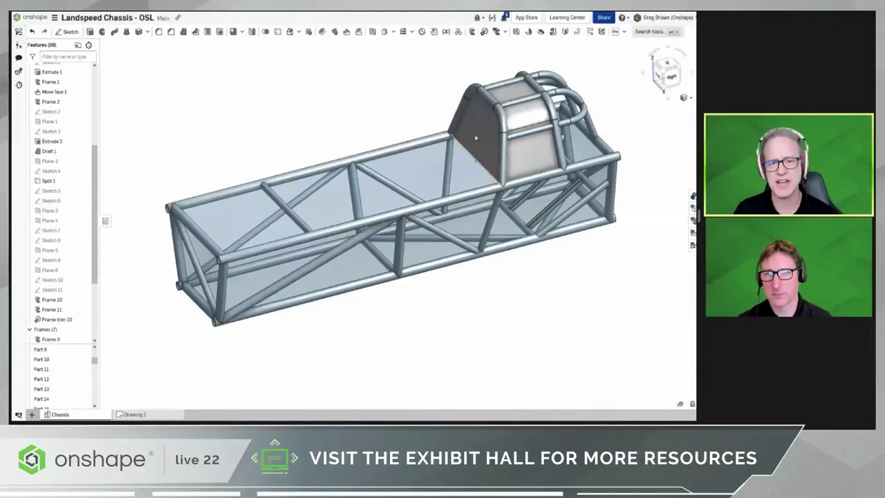
{"action": "key", "text": "y"}
{"action": "key", "text": "y"}
{"action": "right_click_drag", "start_coordinate": [464, 299], "coordinate": [678, 255]}
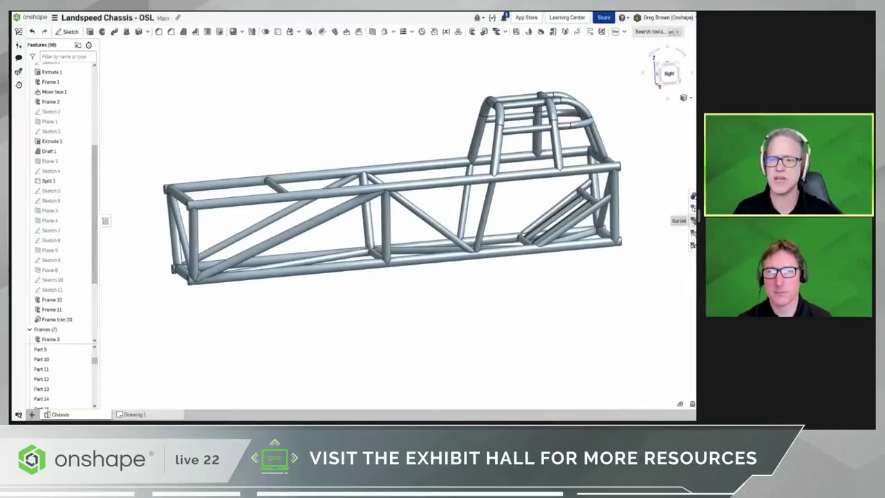
Step: Set the Chassis_Height variable to 350 mm and inspect the updated tube joints along the chassis side
{"action": "left_click", "coordinate": [693, 245]}
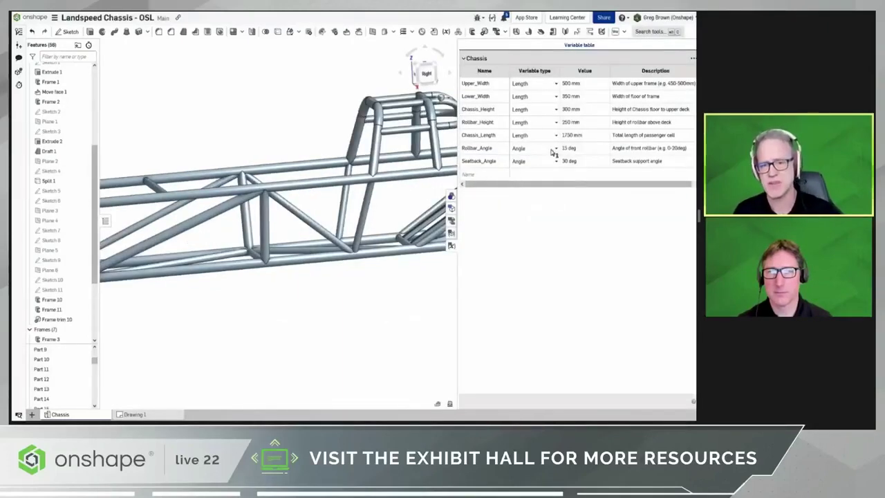
{"action": "left_click", "coordinate": [575, 111]}
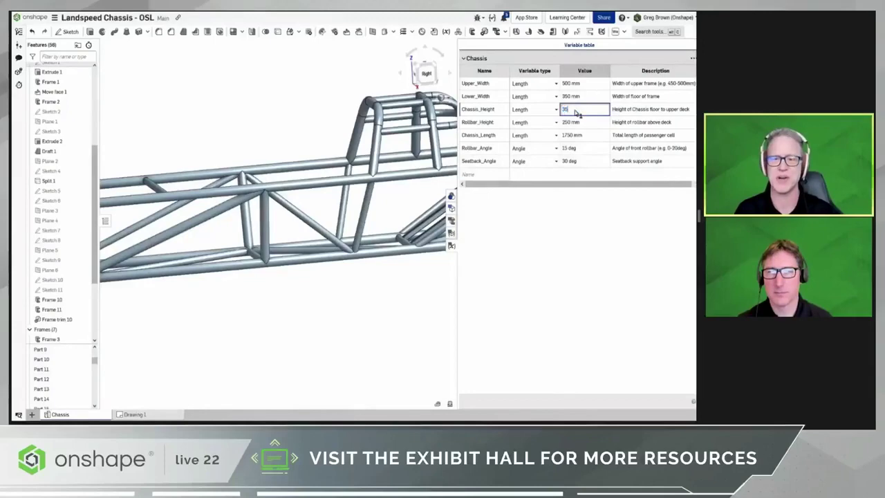
{"action": "type", "text": "350"}
{"action": "left_click", "coordinate": [575, 125]}
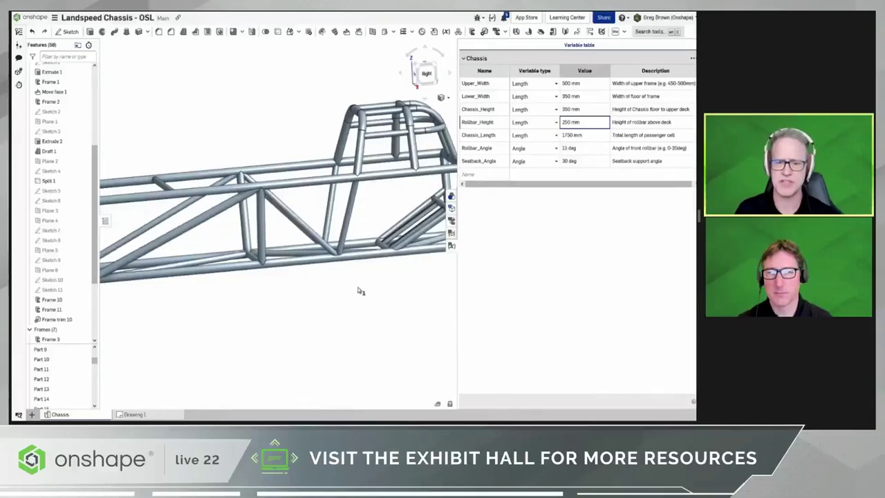
{"action": "right_click_drag", "start_coordinate": [359, 286], "coordinate": [334, 288]}
{"action": "scroll", "coordinate": [239, 188], "scroll_direction": "up", "scroll_amount": 8}
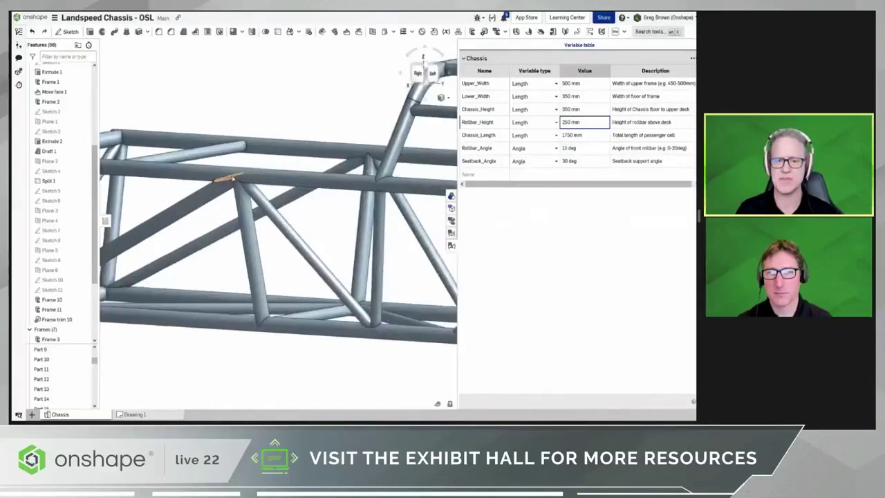
{"action": "right_click_drag", "start_coordinate": [248, 194], "coordinate": [321, 202]}
{"action": "scroll", "coordinate": [322, 202], "scroll_direction": "down", "scroll_amount": 10}
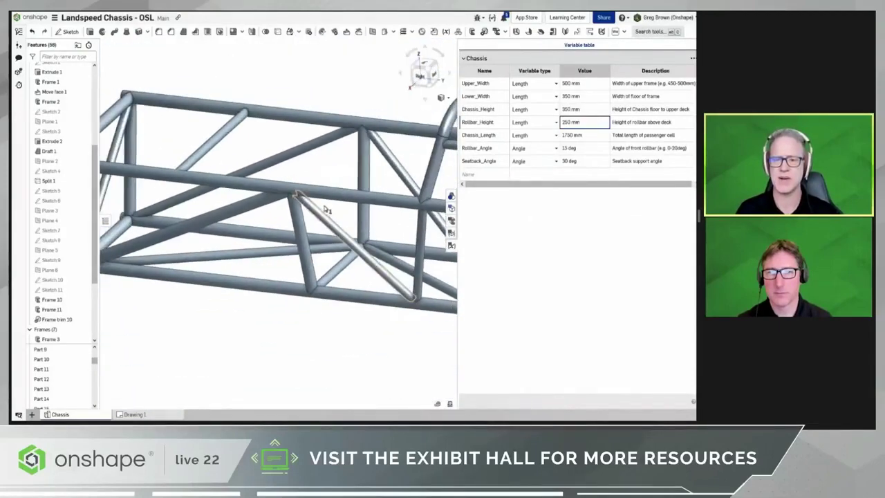
Step: Set the Rollbar_Angle variable to 5 deg while viewing the chassis from its right side, and close the variable table
{"action": "left_click", "coordinate": [419, 77]}
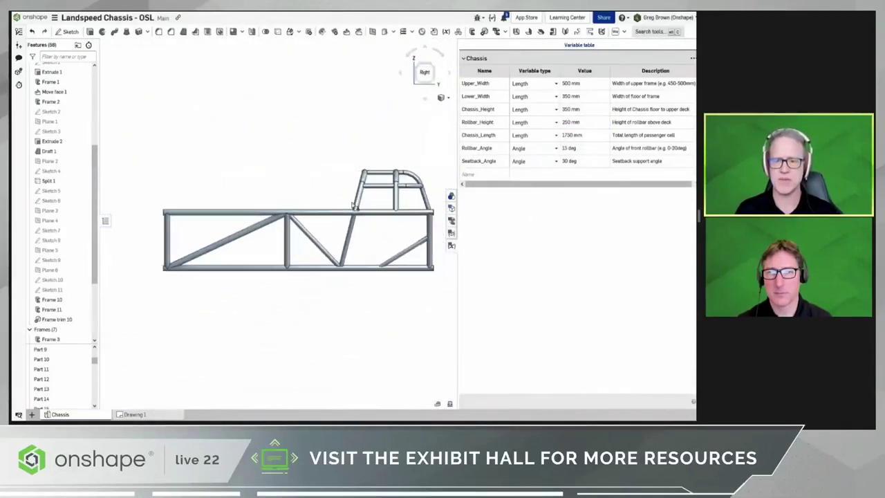
{"action": "scroll", "coordinate": [387, 199], "scroll_direction": "up", "scroll_amount": 3}
{"action": "left_click", "coordinate": [571, 151]}
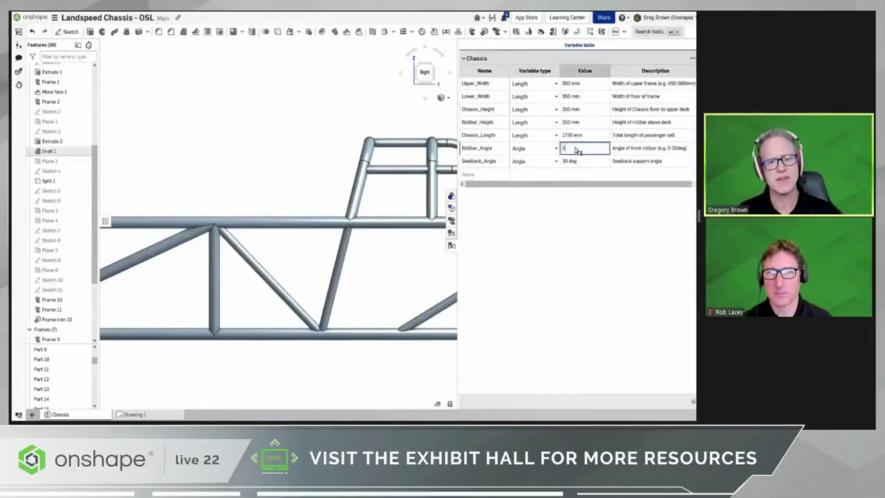
{"action": "type", "text": "5"}
{"action": "key", "text": "Return"}
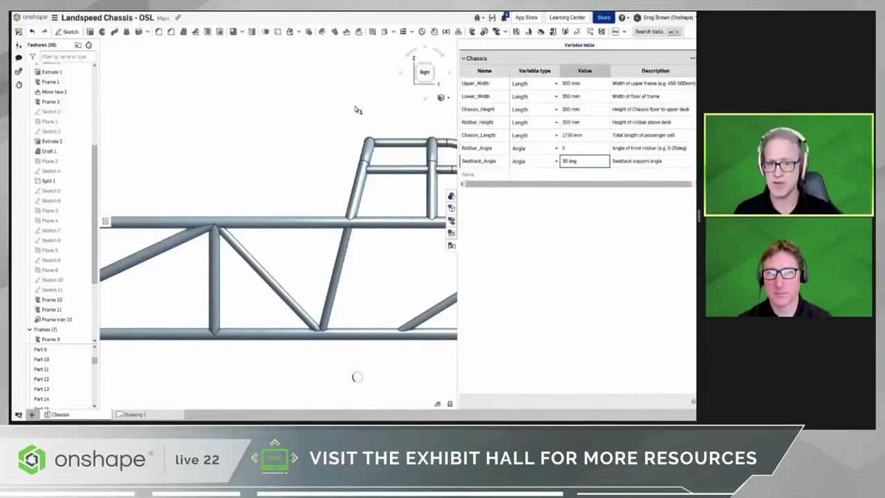
{"action": "right_click_drag", "start_coordinate": [299, 154], "coordinate": [339, 176]}
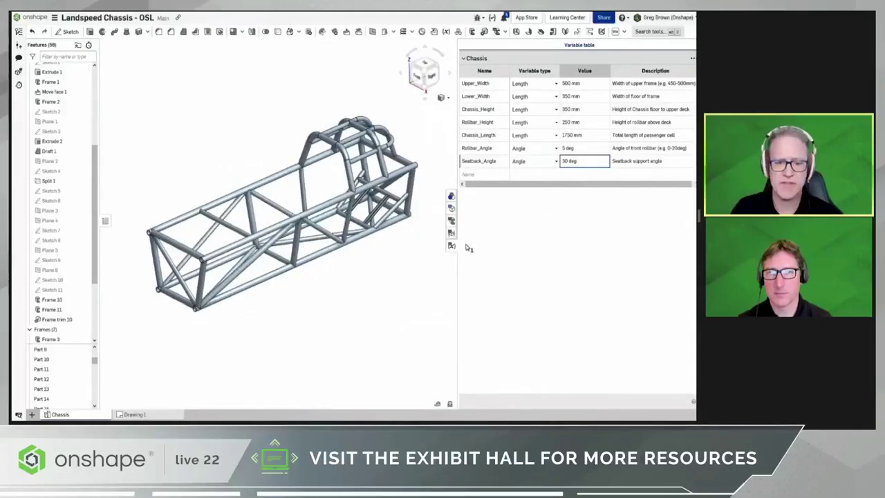
{"action": "left_click", "coordinate": [485, 240]}
{"action": "left_click", "coordinate": [451, 246]}
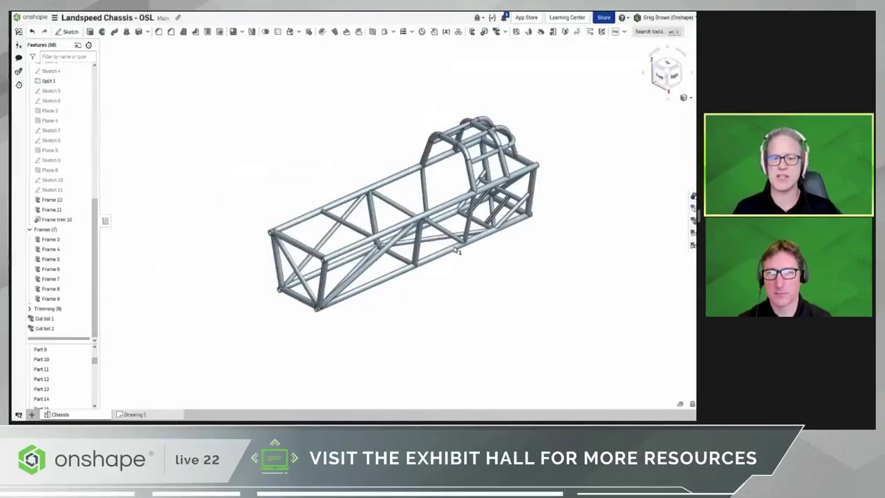
Step: Start a new cut list and select all the roll cage tubes above the chassis deck as its frames
{"action": "left_click", "coordinate": [497, 32]}
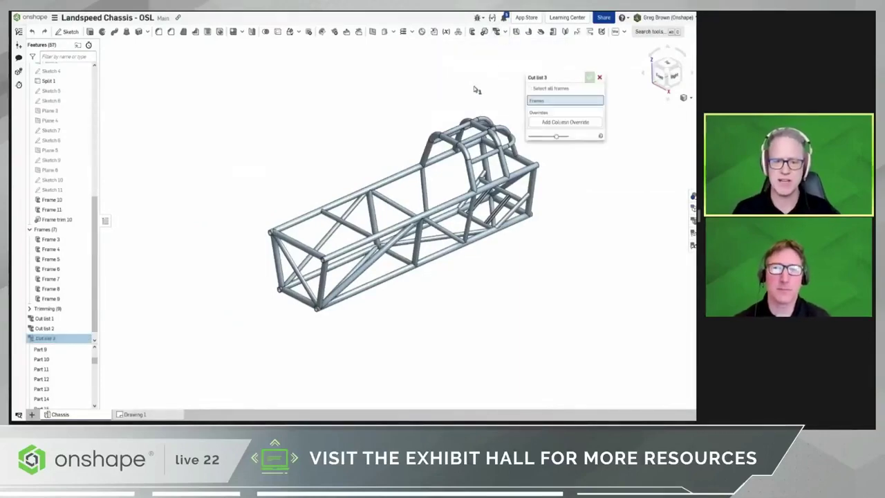
{"action": "key", "text": "shift+4"}
{"action": "scroll", "coordinate": [366, 145], "scroll_direction": "up", "scroll_amount": 5}
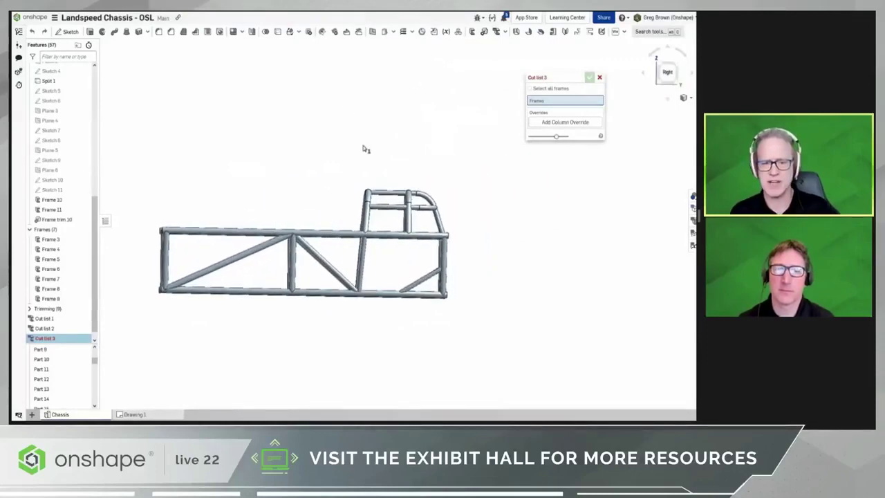
{"action": "left_click_drag", "start_coordinate": [327, 167], "coordinate": [326, 138]}
{"action": "right_click_drag", "start_coordinate": [328, 124], "coordinate": [495, 111]}
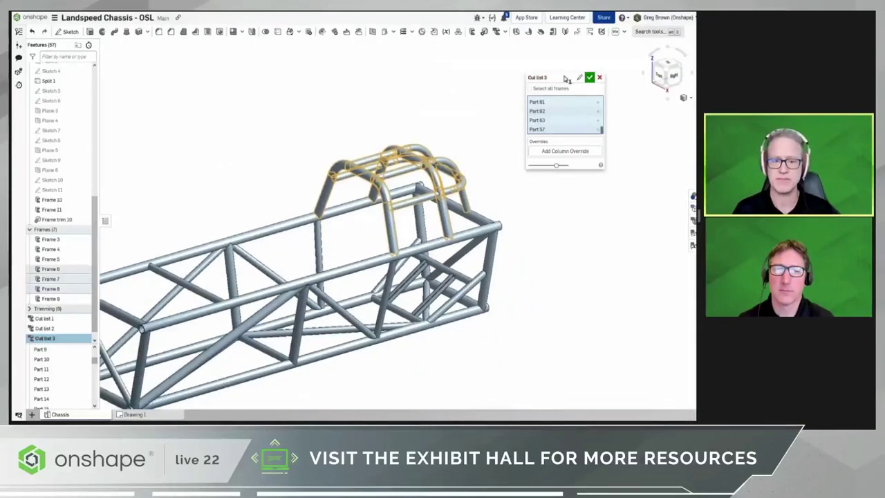
Step: Name the new cut list rollover, accept it, and display the cut list tables beside the model
{"action": "left_click", "coordinate": [581, 79]}
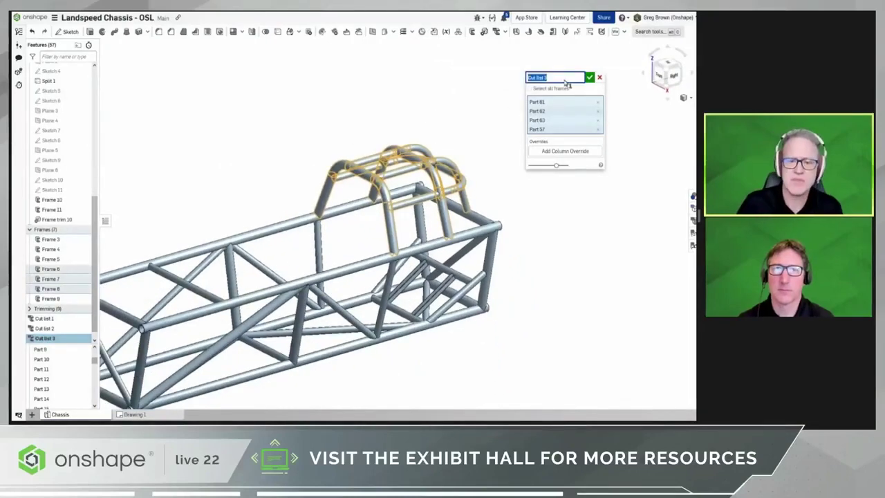
{"action": "type", "text": "rollover"}
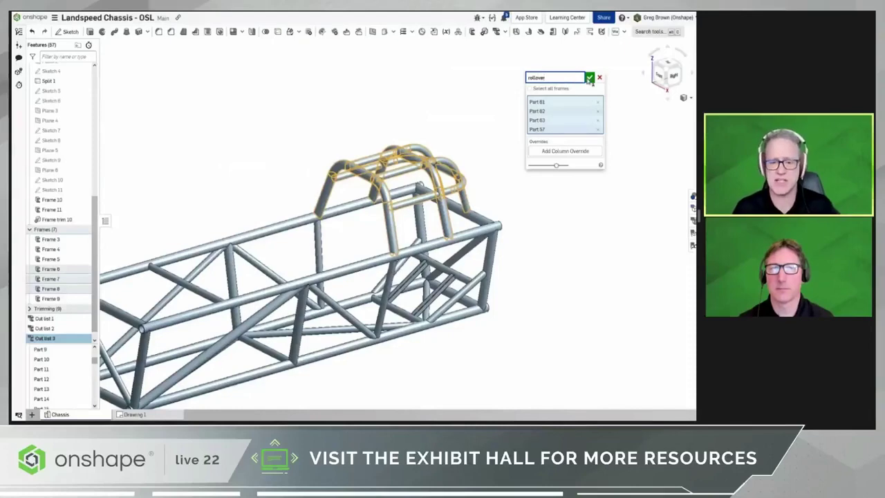
{"action": "left_click", "coordinate": [589, 78]}
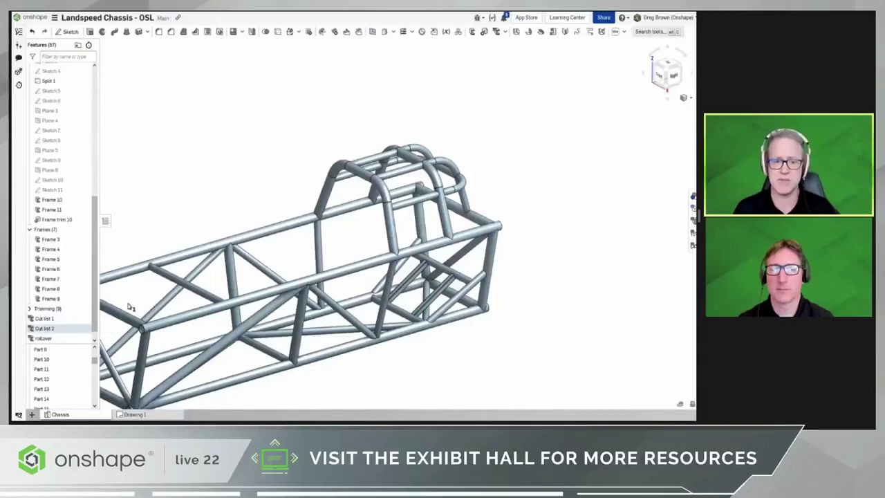
{"action": "scroll", "coordinate": [581, 181], "scroll_direction": "down", "scroll_amount": 3}
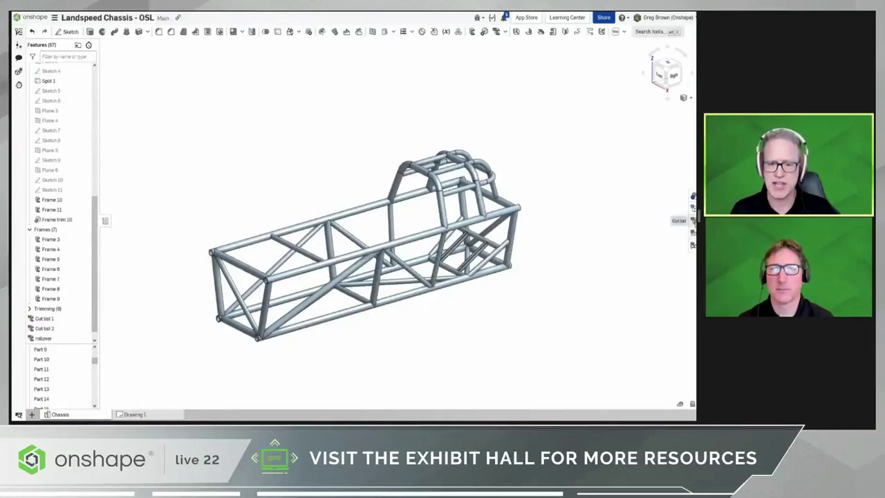
{"action": "left_click", "coordinate": [693, 221]}
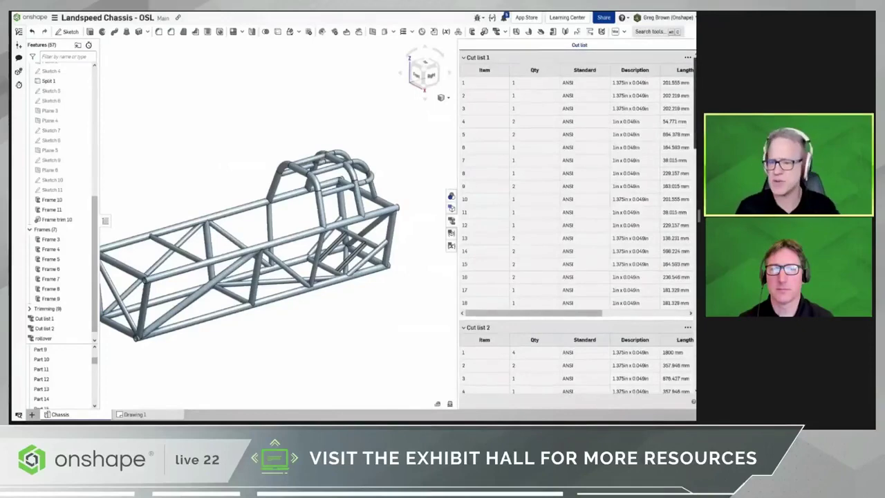
Step: Review the rollover cut list with its Standard column narrowed to reveal the lengths, and close the cut list tables
{"action": "scroll", "coordinate": [674, 176], "scroll_direction": "down", "scroll_amount": 2}
{"action": "scroll", "coordinate": [689, 158], "scroll_direction": "down", "scroll_amount": 5}
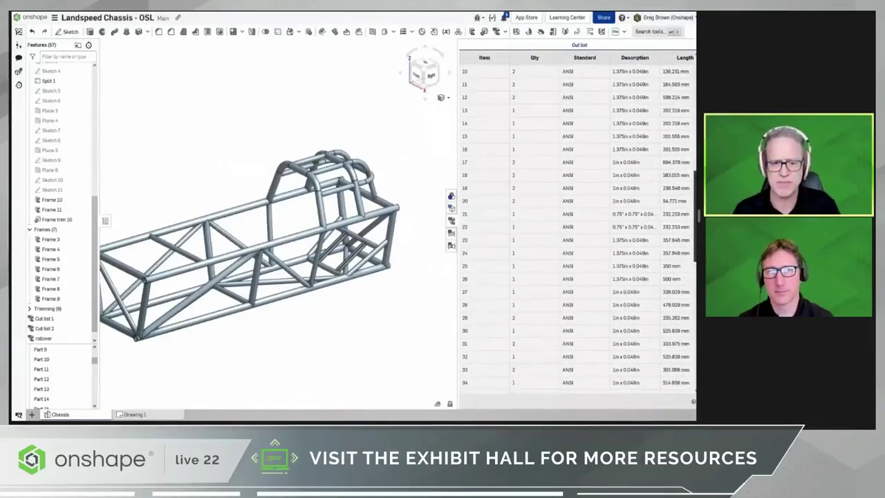
{"action": "scroll", "coordinate": [578, 228], "scroll_direction": "down", "scroll_amount": 5}
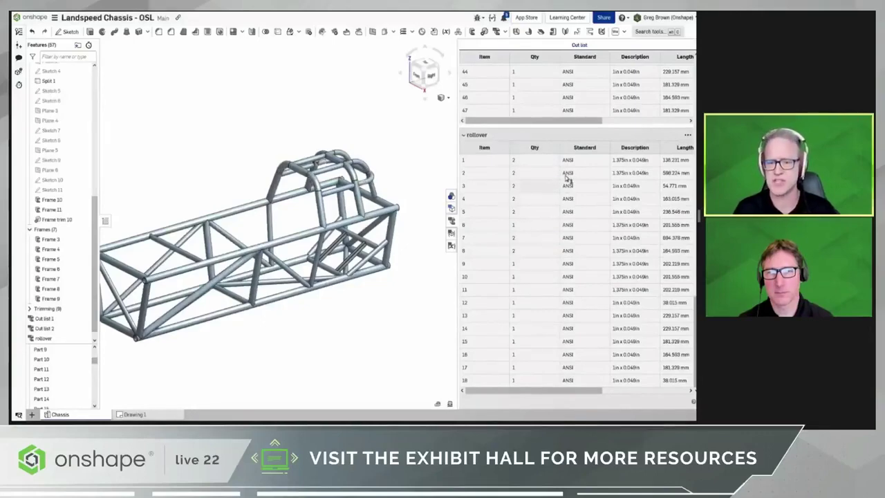
{"action": "left_click_drag", "start_coordinate": [609, 152], "coordinate": [593, 159]}
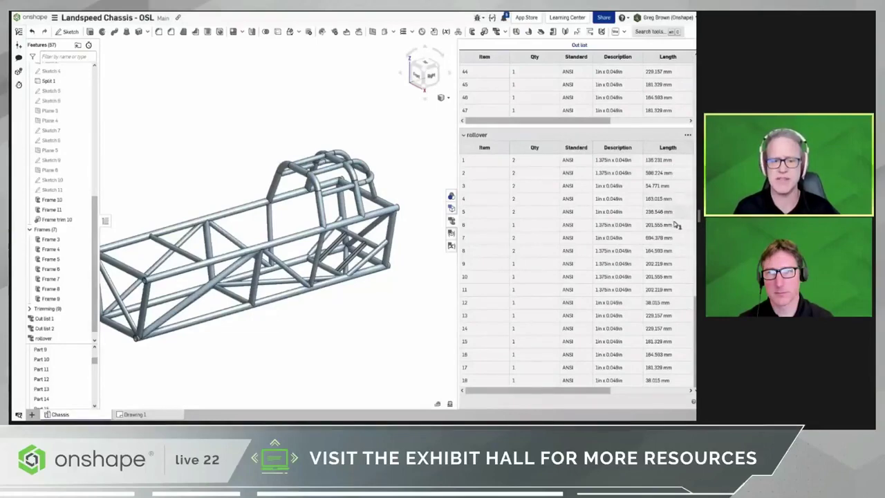
{"action": "left_click", "coordinate": [682, 148]}
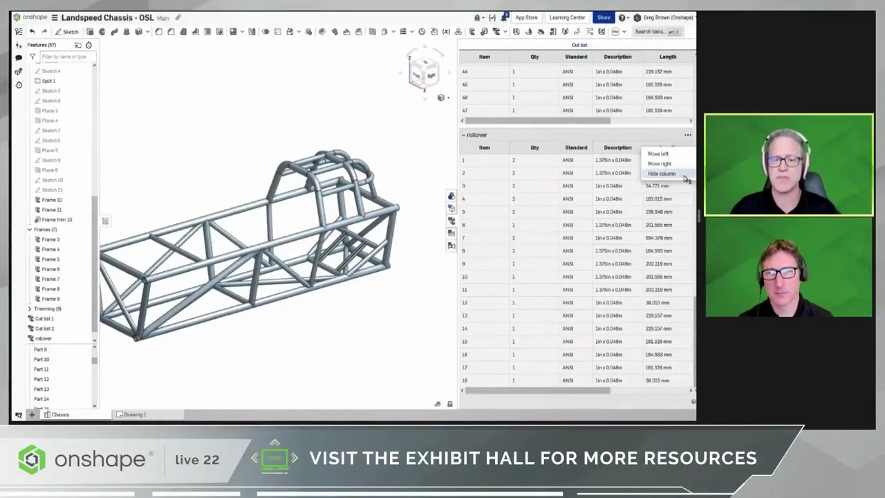
{"action": "left_click", "coordinate": [455, 220]}
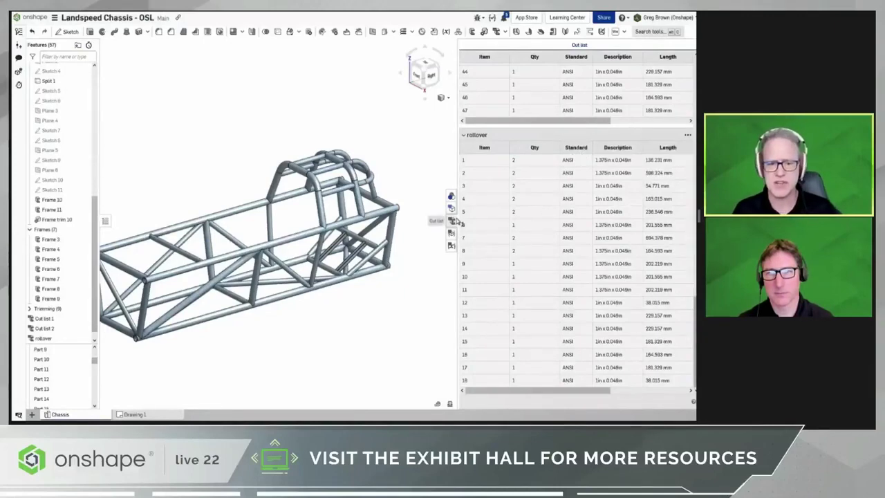
{"action": "left_click", "coordinate": [456, 223]}
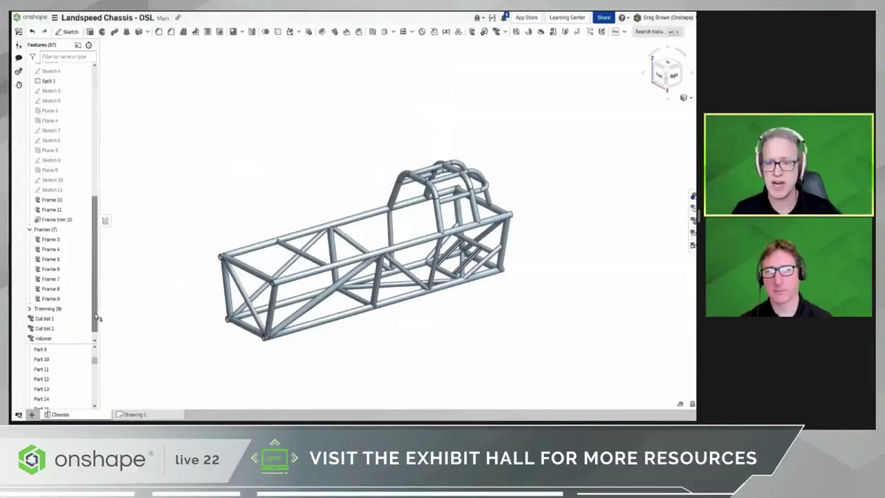
Step: Expand the composite parts at the end of the parts list and highlight Composite part 3 to examine its roll cage tubes
{"action": "left_click_drag", "start_coordinate": [95, 360], "coordinate": [99, 406]}
{"action": "left_click", "coordinate": [30, 404]}
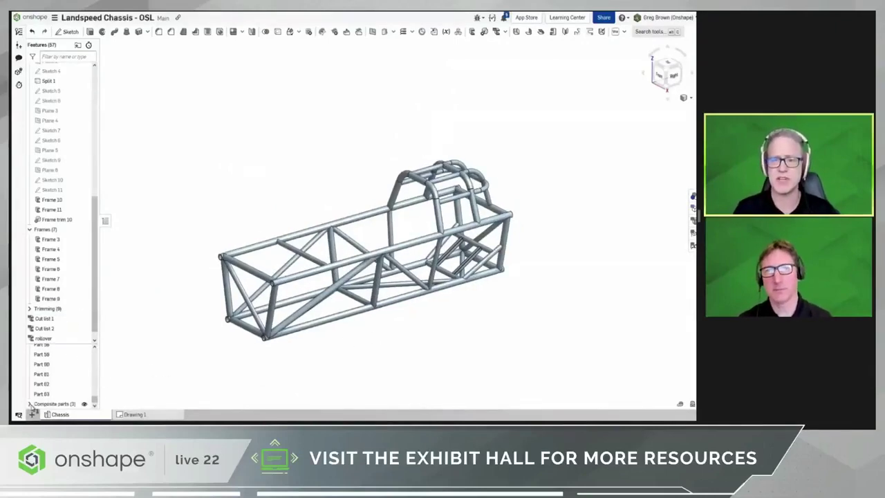
{"action": "scroll", "coordinate": [63, 390], "scroll_direction": "down", "scroll_amount": 2}
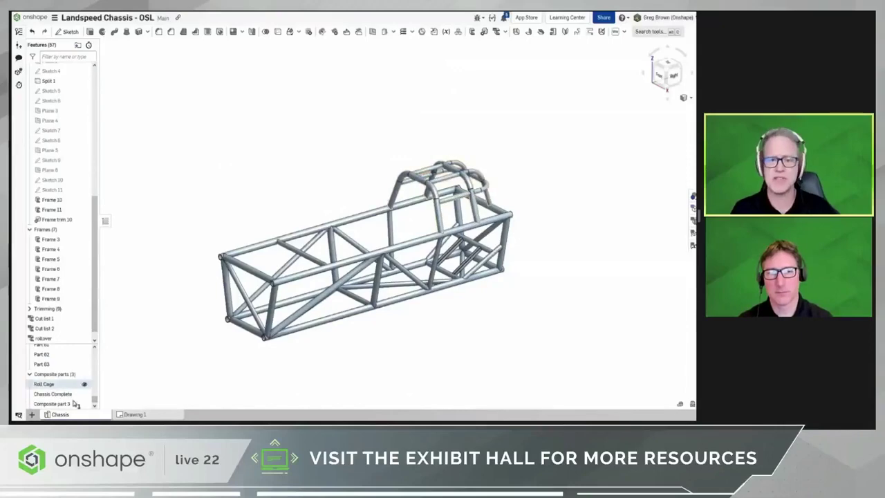
{"action": "left_click", "coordinate": [69, 404]}
{"action": "right_click_drag", "start_coordinate": [354, 337], "coordinate": [332, 342]}
{"action": "scroll", "coordinate": [515, 194], "scroll_direction": "up", "scroll_amount": 5}
{"action": "right_click_drag", "start_coordinate": [513, 194], "coordinate": [513, 151]}
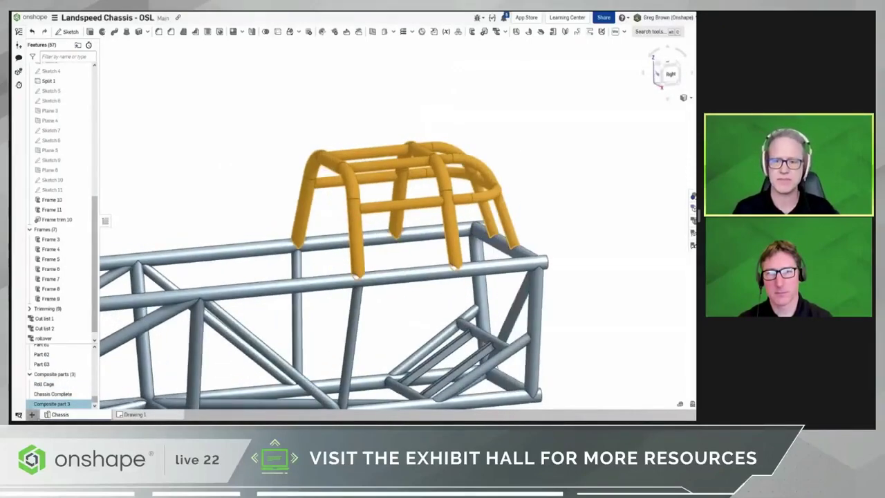
Step: Assign Steel 4130 from the Onshape Material Library to Composite part 3 and check its mass properties
{"action": "right_click", "coordinate": [71, 405]}
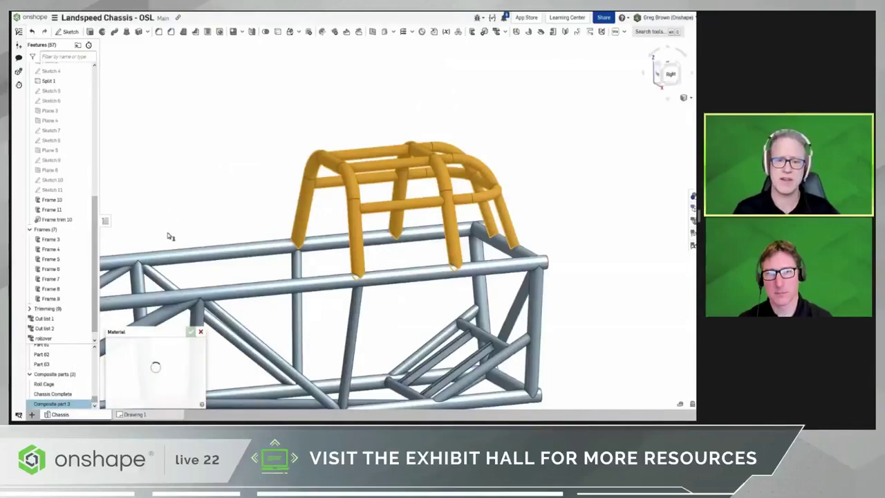
{"action": "left_click", "coordinate": [152, 357]}
{"action": "left_click", "coordinate": [150, 371]}
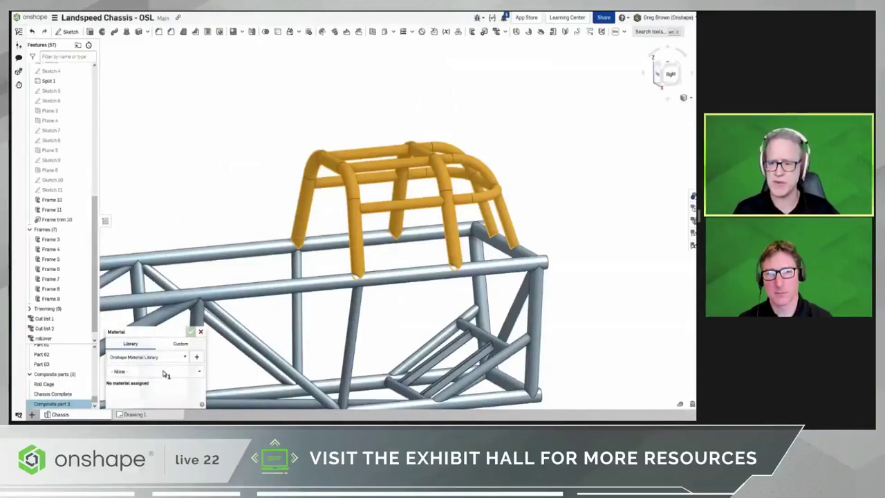
{"action": "left_click", "coordinate": [147, 373]}
{"action": "type", "text": "41"}
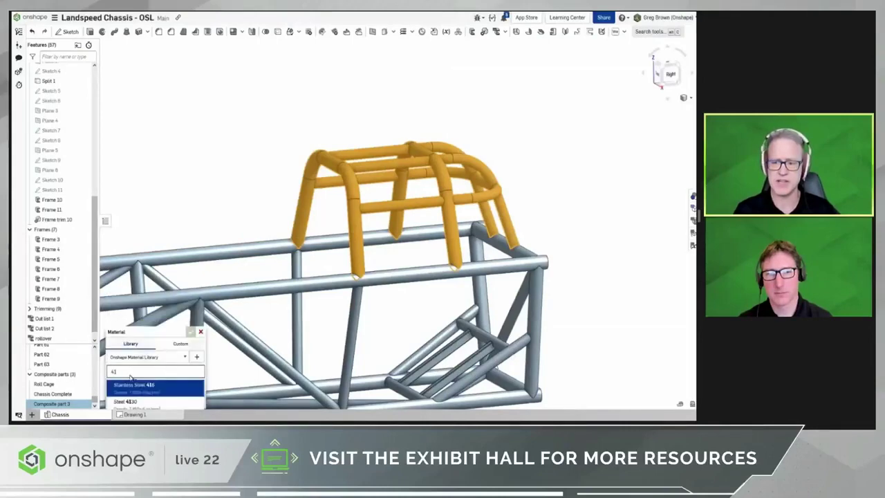
{"action": "left_click", "coordinate": [150, 401]}
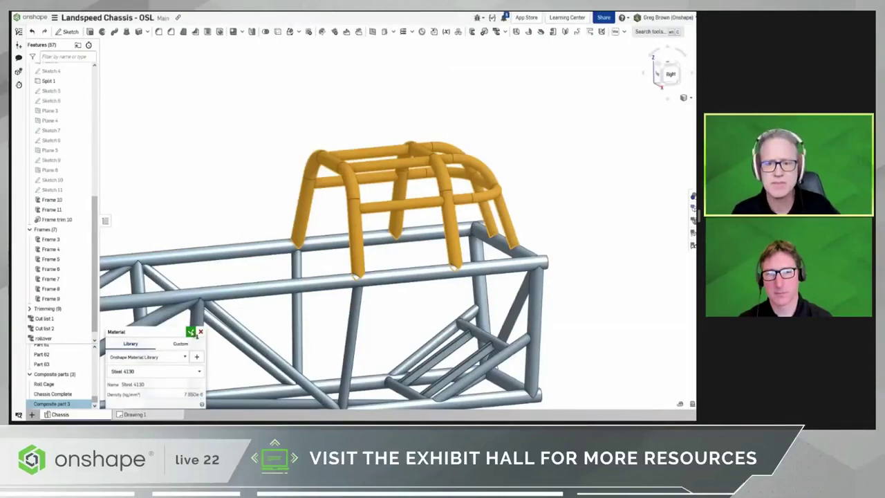
{"action": "left_click", "coordinate": [192, 333]}
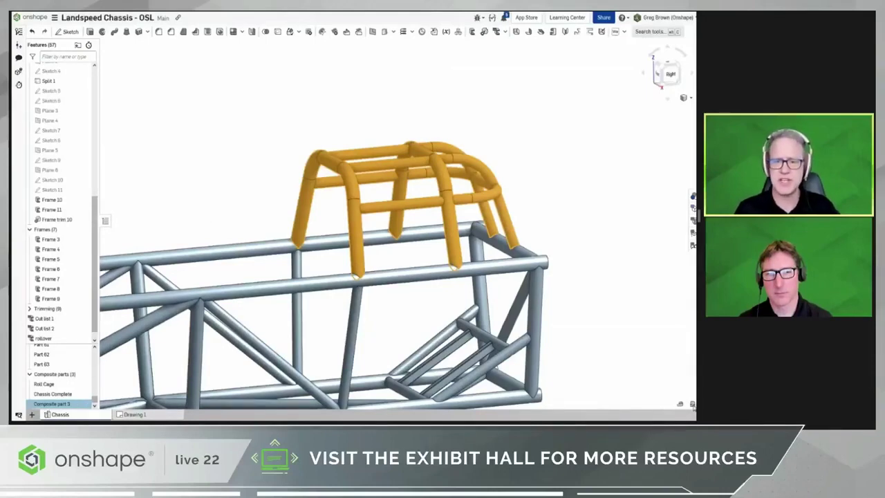
{"action": "left_click", "coordinate": [692, 404]}
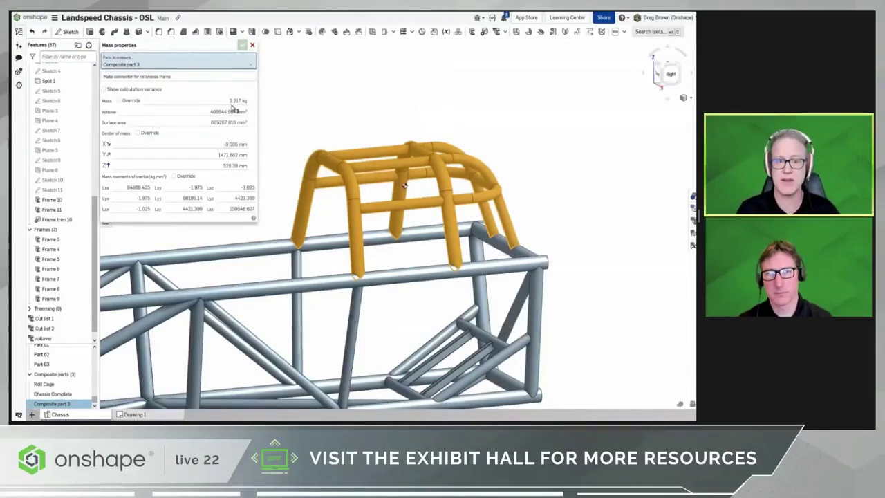
{"action": "left_click", "coordinate": [253, 45]}
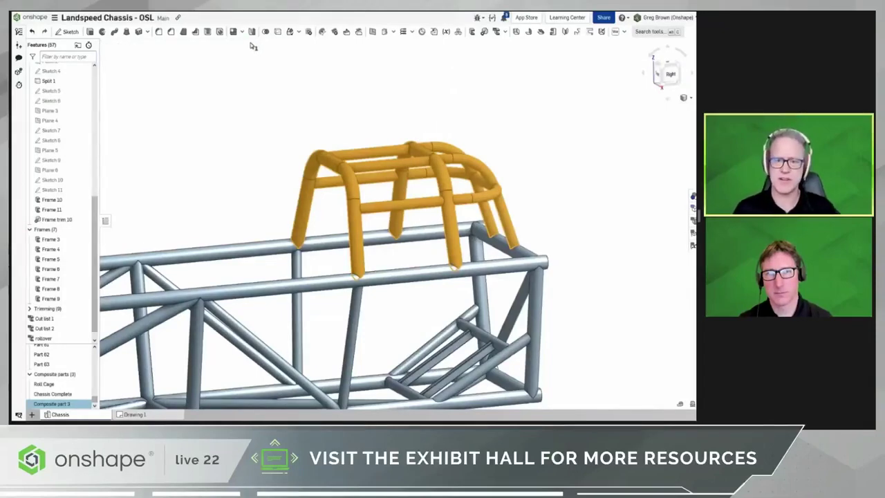
Step: Create a drawing of Composite part 3 from the ANSI_A_MM.dwt template with no views
{"action": "right_click", "coordinate": [72, 404]}
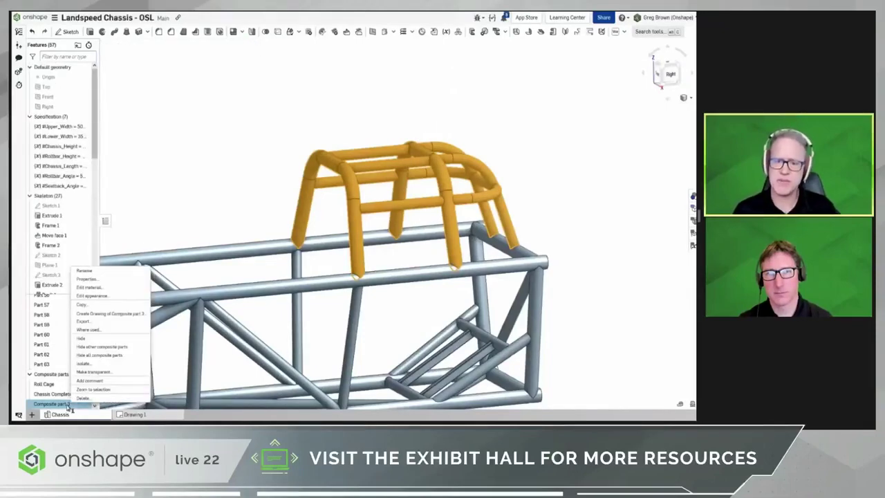
{"action": "left_click", "coordinate": [110, 314]}
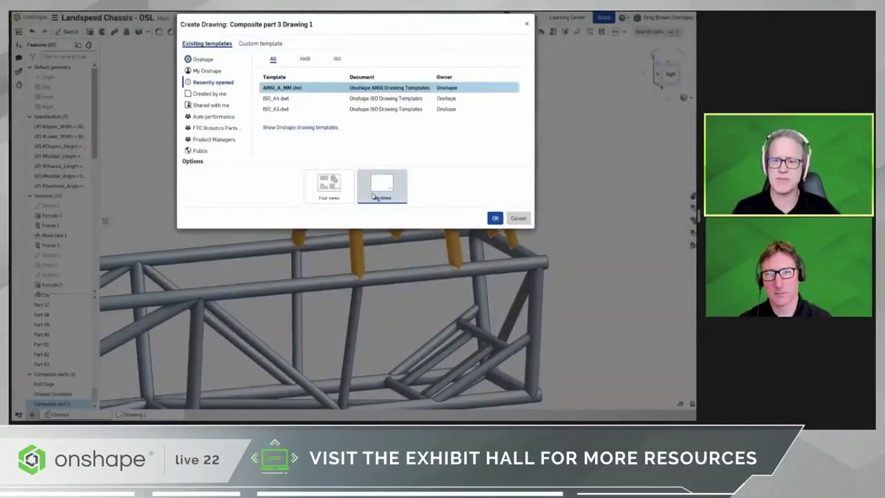
{"action": "left_click", "coordinate": [337, 189]}
{"action": "left_click", "coordinate": [382, 197]}
{"action": "left_click", "coordinate": [494, 218]}
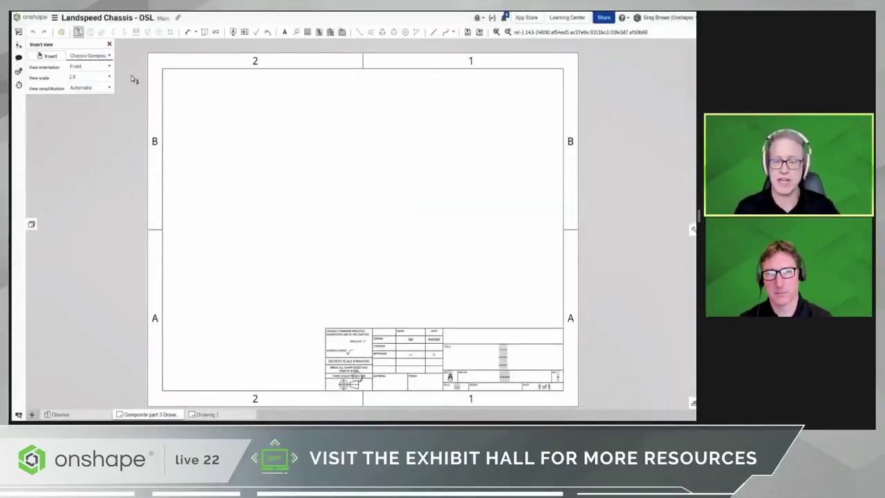
Step: Place an isometric view of the roll cage at 1:8 scale in the lower-left area of the sheet
{"action": "left_click", "coordinate": [248, 315]}
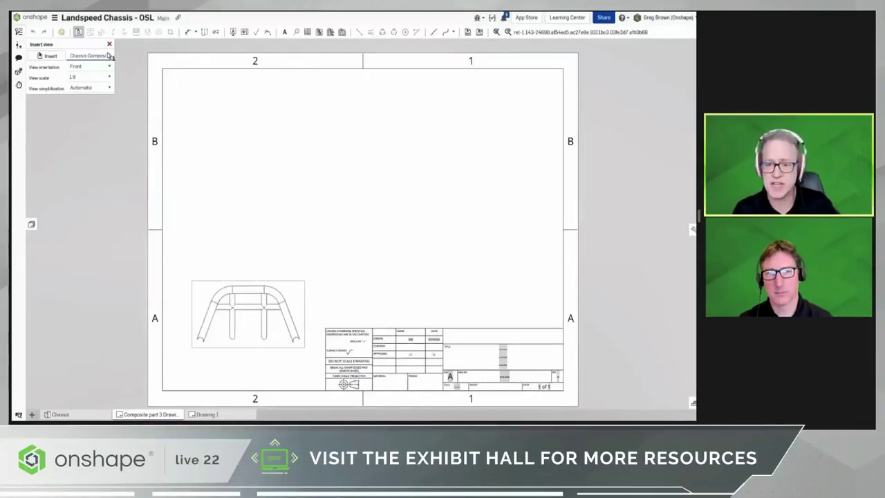
{"action": "left_click", "coordinate": [88, 67]}
{"action": "left_click", "coordinate": [90, 141]}
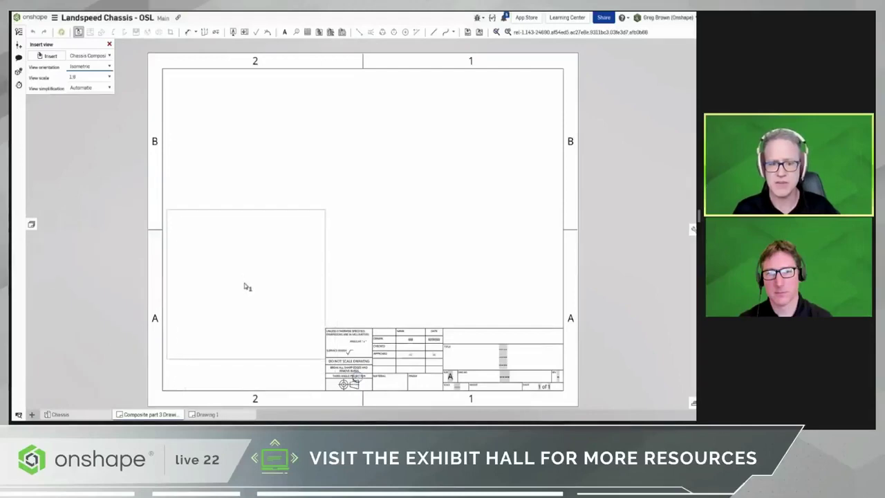
{"action": "left_click", "coordinate": [246, 287]}
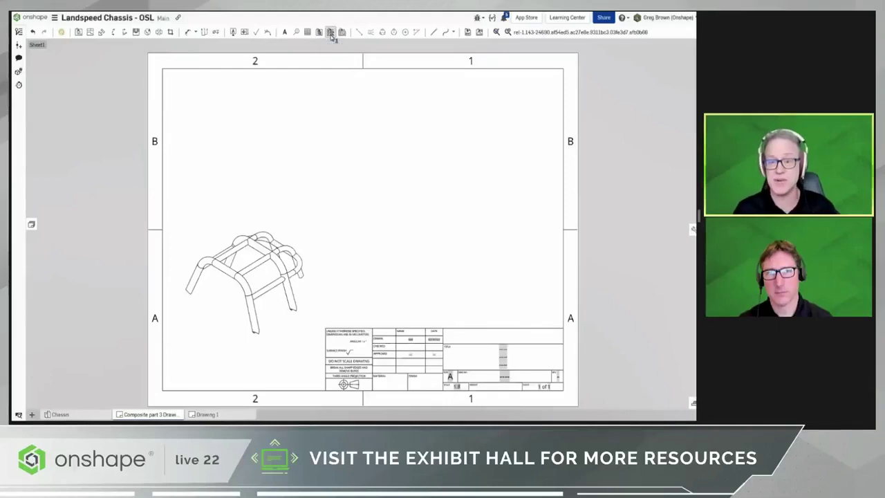
Step: Insert the Chassis Composite part 3 cut list table, ordered top to bottom, at the upper-right corner of the drawing border
{"action": "left_click", "coordinate": [330, 32]}
{"action": "left_click", "coordinate": [98, 57]}
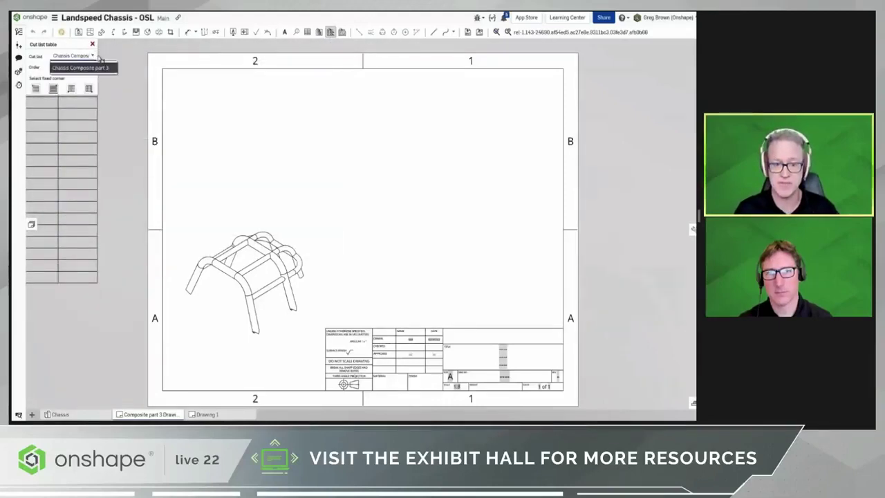
{"action": "left_click", "coordinate": [97, 67]}
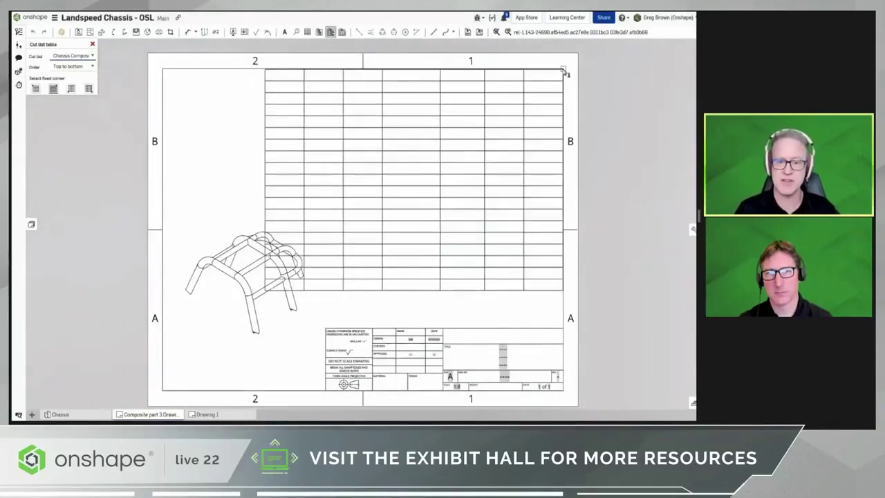
{"action": "left_click", "coordinate": [543, 88]}
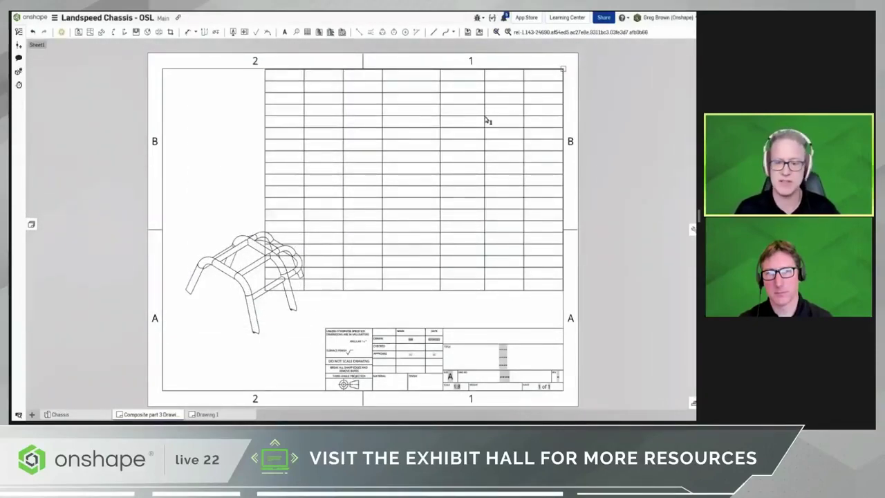
Step: Reduce the cut list table's height and move the isometric view into the free space below the table
{"action": "left_click_drag", "start_coordinate": [235, 287], "coordinate": [218, 339]}
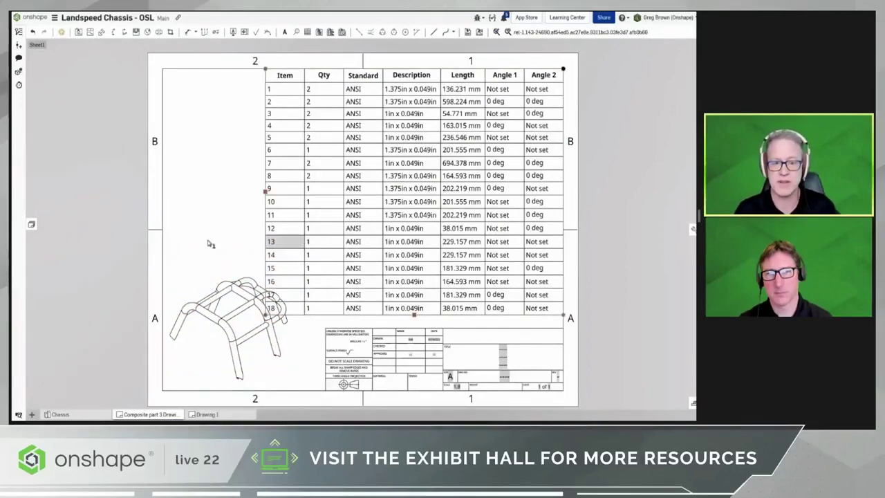
{"action": "double_click", "coordinate": [289, 310]}
{"action": "left_click_drag", "start_coordinate": [415, 315], "coordinate": [418, 152]}
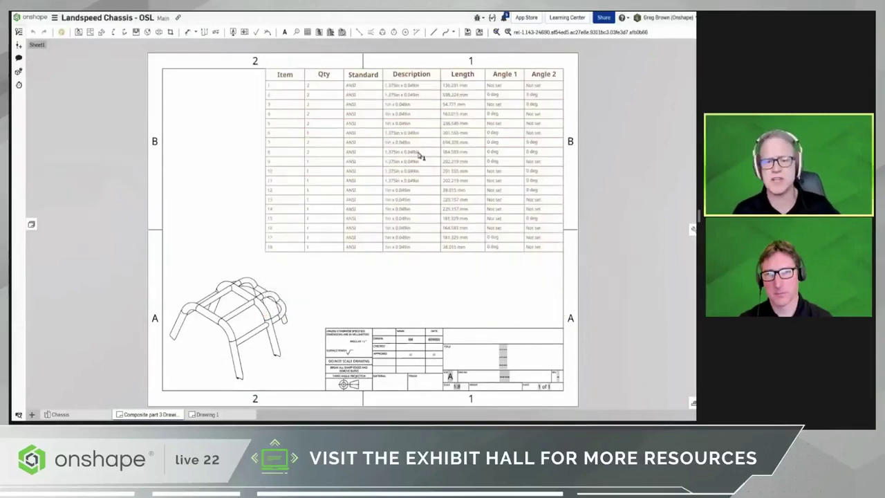
{"action": "left_click_drag", "start_coordinate": [257, 321], "coordinate": [278, 320]}
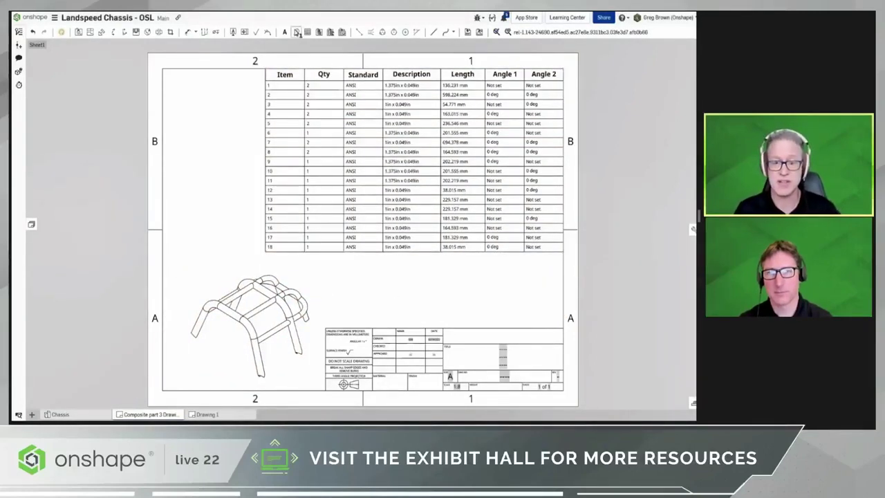
Step: Add three circular callouts linked to the cut list item number on the roll cage tubes in the isometric view
{"action": "left_click", "coordinate": [296, 33]}
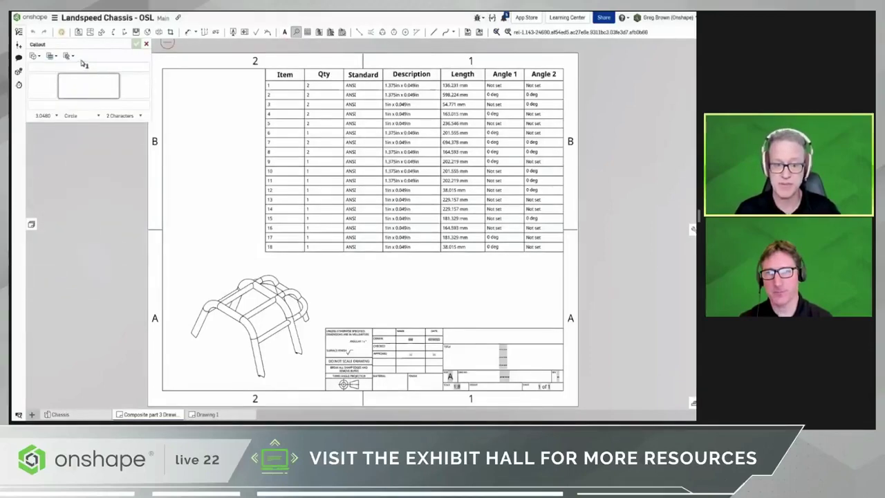
{"action": "left_click", "coordinate": [67, 56]}
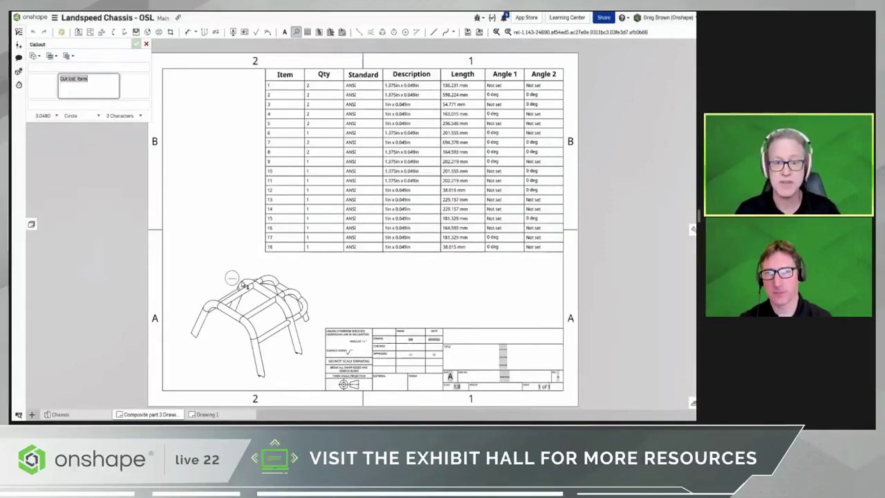
{"action": "left_click", "coordinate": [245, 282]}
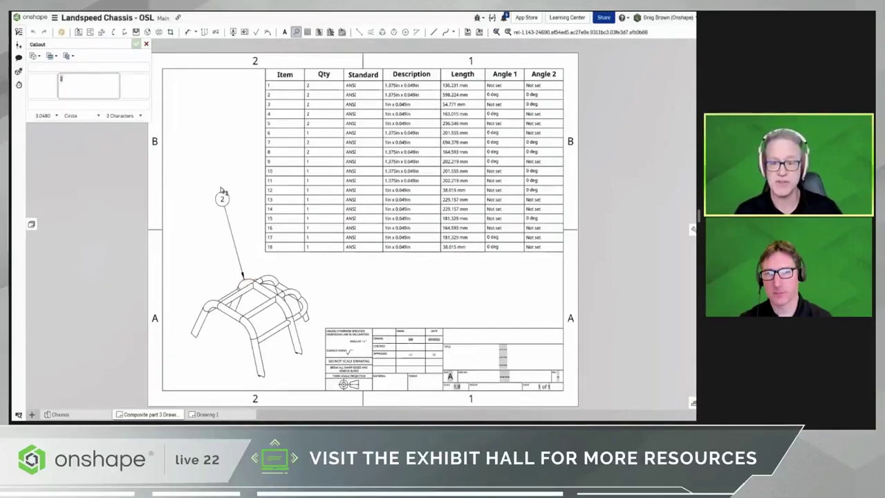
{"action": "left_click", "coordinate": [220, 186]}
{"action": "left_click", "coordinate": [209, 300]}
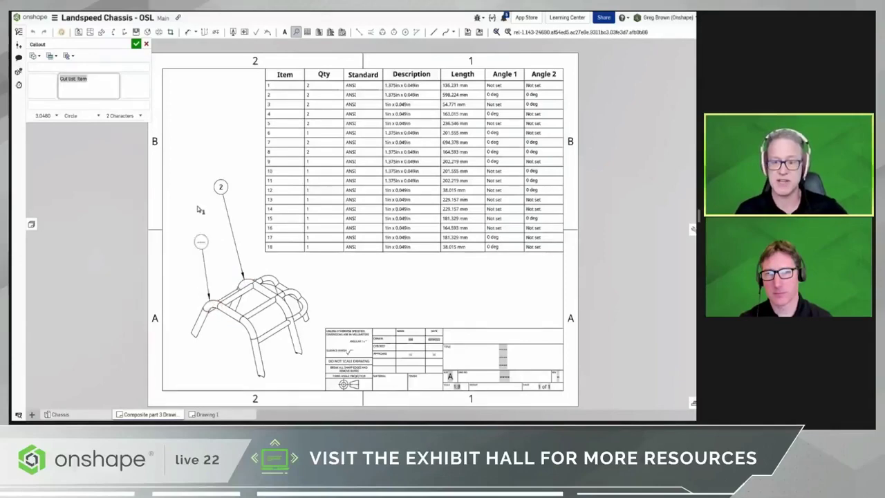
{"action": "left_click", "coordinate": [197, 206]}
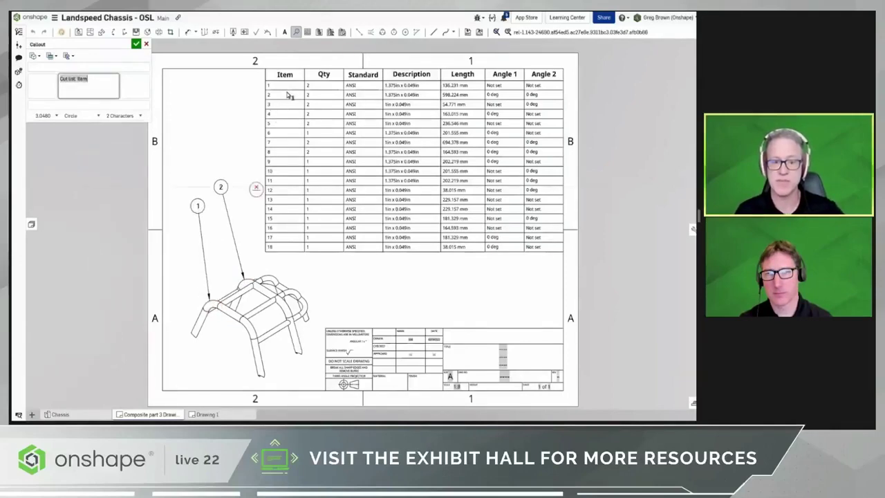
{"action": "left_click", "coordinate": [195, 329]}
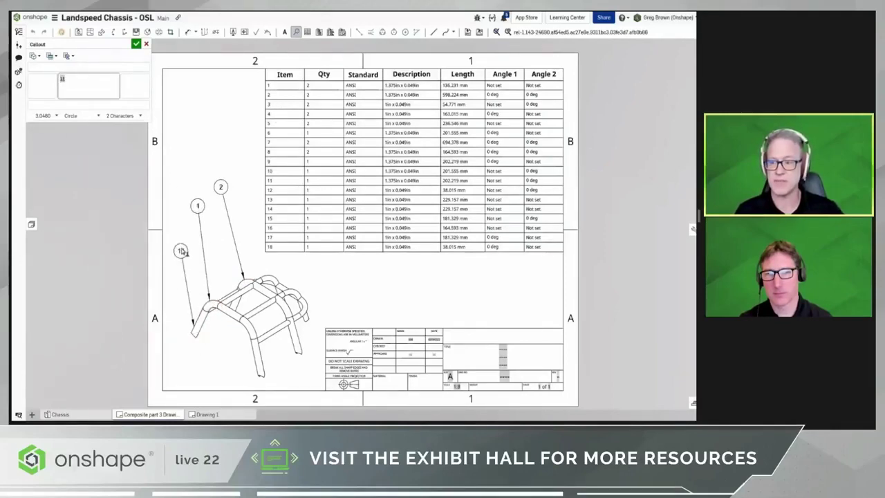
{"action": "left_click", "coordinate": [181, 245]}
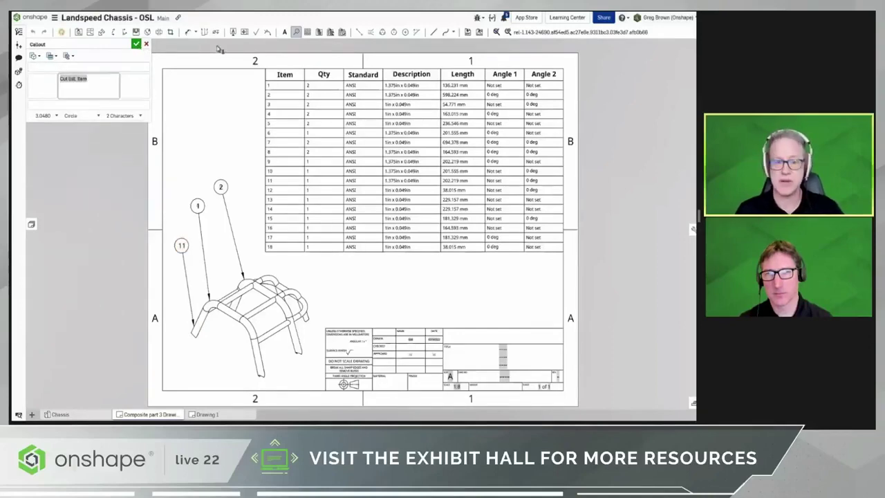
Step: Add a note reading "MASS =" linked to the Mass property in the free space below the cut list table, and widen it
{"action": "left_click", "coordinate": [136, 43]}
{"action": "left_click", "coordinate": [284, 32]}
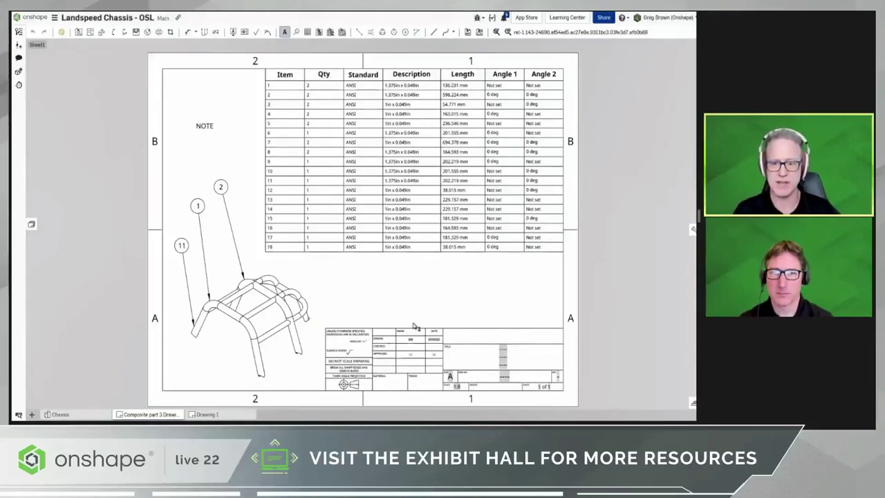
{"action": "left_click", "coordinate": [360, 294]}
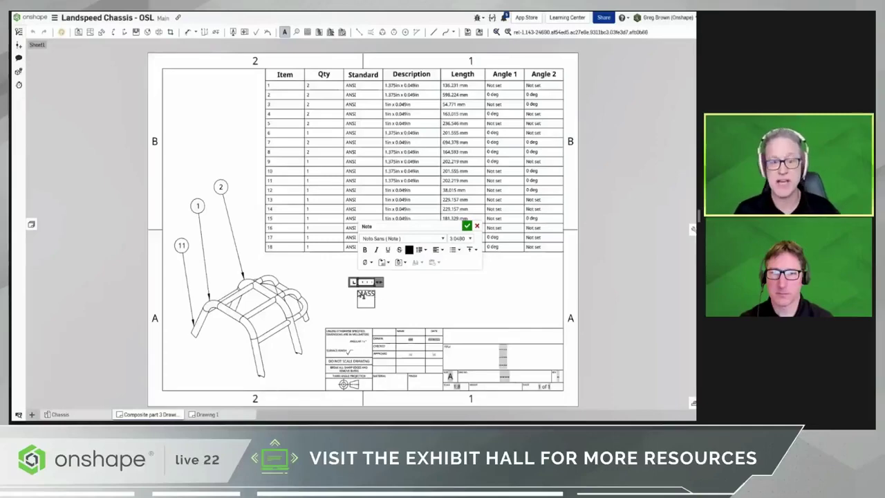
{"action": "left_click", "coordinate": [405, 263]}
{"action": "scroll", "coordinate": [415, 383], "scroll_direction": "down", "scroll_amount": 5}
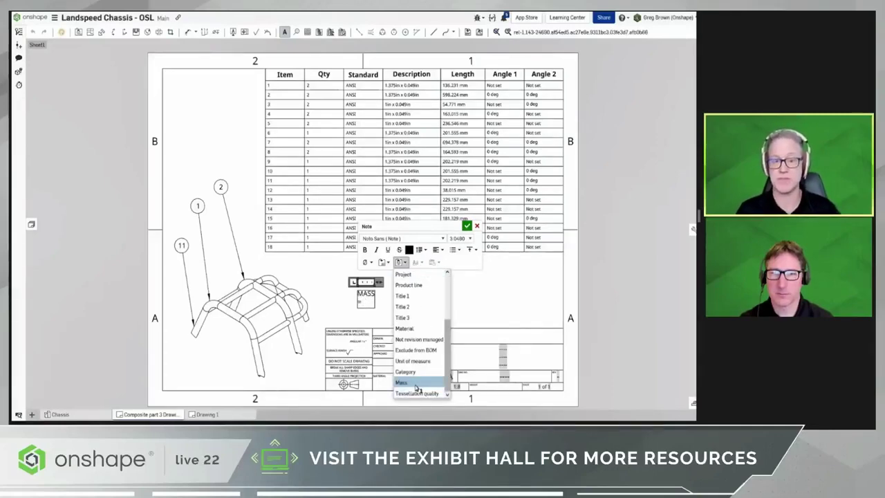
{"action": "left_click", "coordinate": [416, 384]}
{"action": "left_click", "coordinate": [425, 297]}
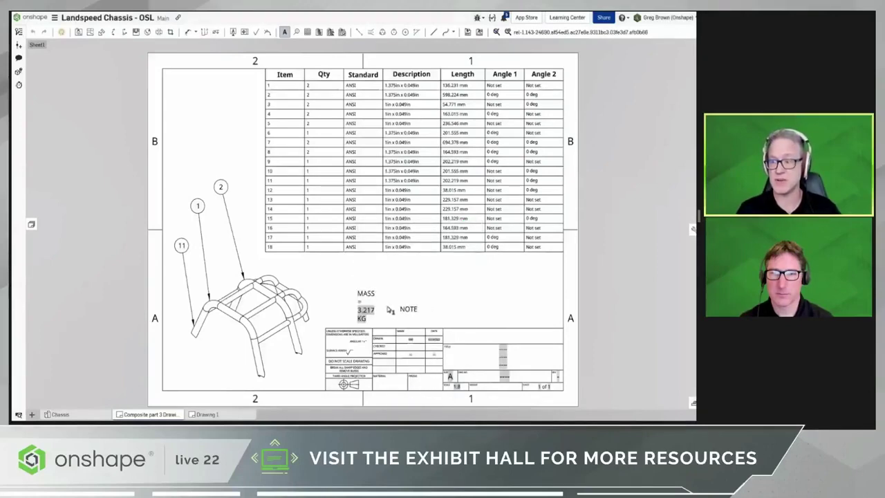
{"action": "left_click", "coordinate": [379, 309]}
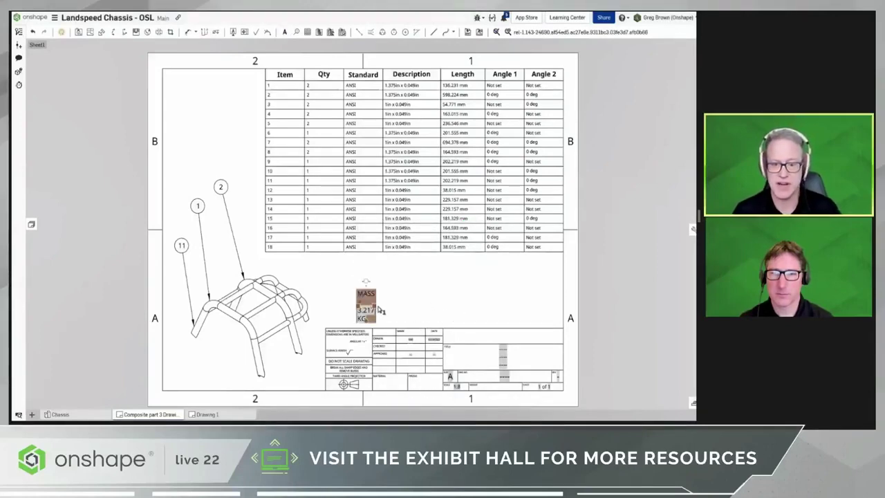
{"action": "left_click_drag", "start_coordinate": [397, 308], "coordinate": [456, 308]}
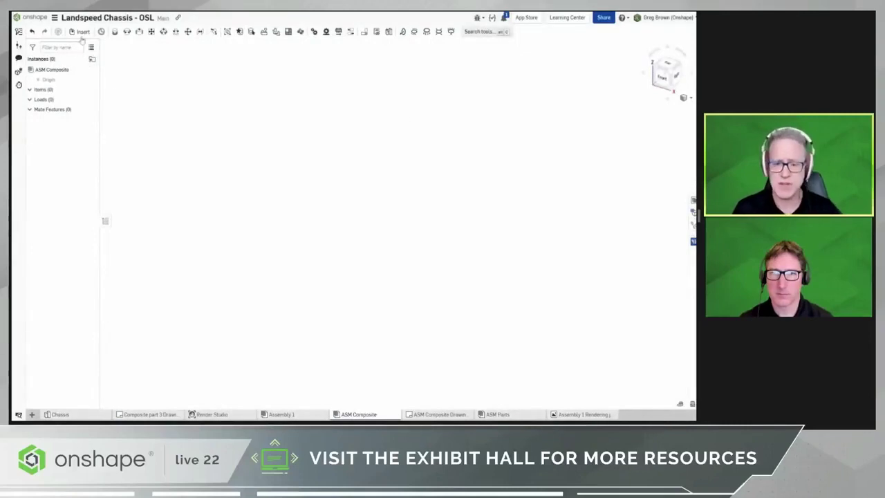
Step: Insert the Base, Rollover and Seat Back composite parts from the Chassis part studio into the ASM Composite assembly
{"action": "left_click", "coordinate": [81, 32]}
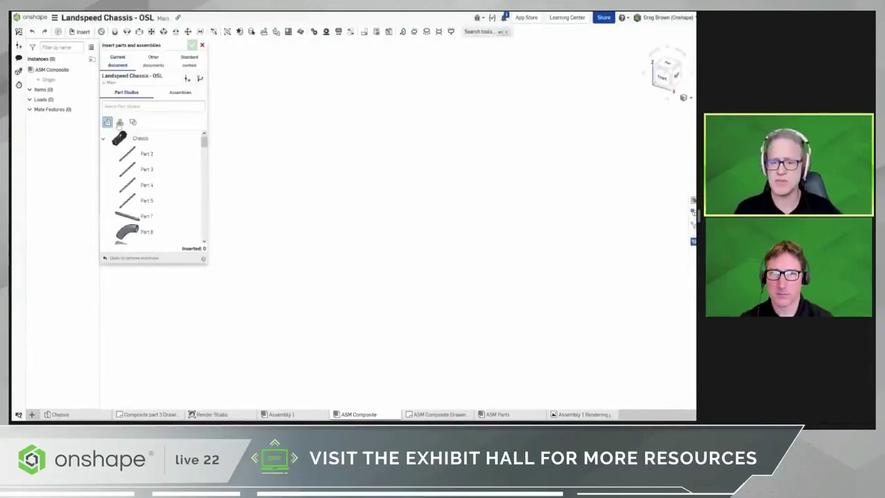
{"action": "left_click", "coordinate": [119, 123]}
{"action": "left_click", "coordinate": [171, 155]}
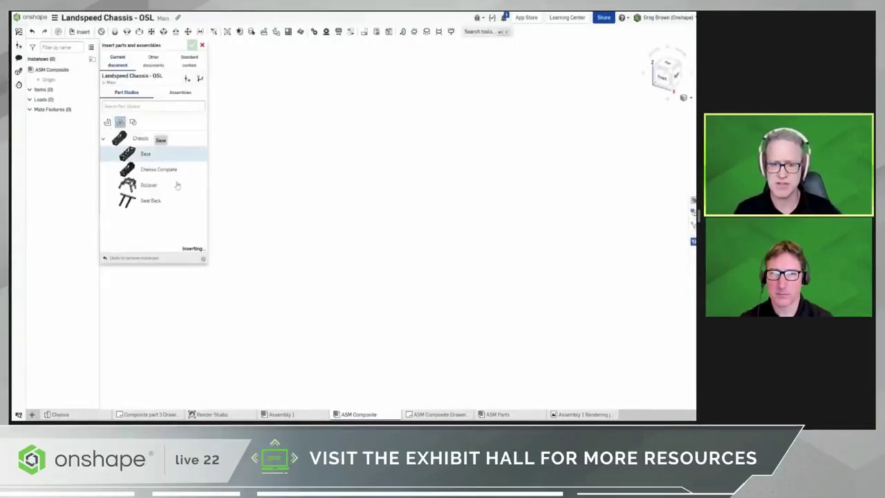
{"action": "left_click", "coordinate": [171, 199]}
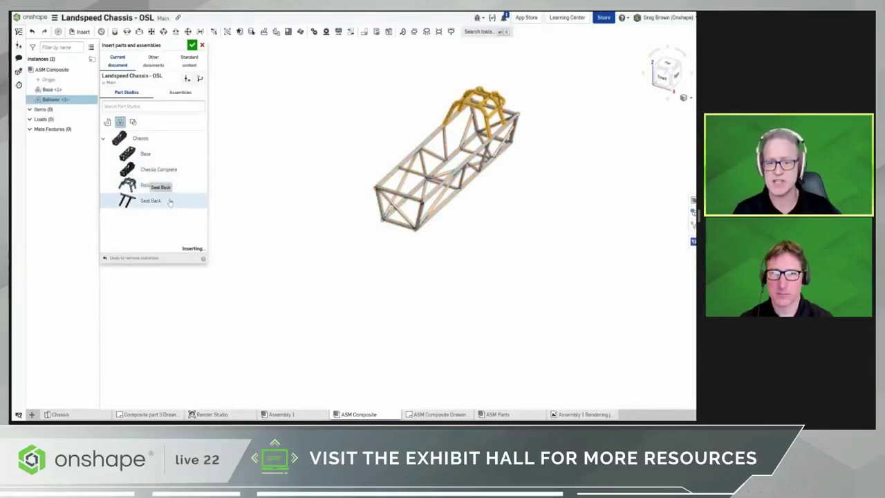
{"action": "left_click", "coordinate": [194, 46]}
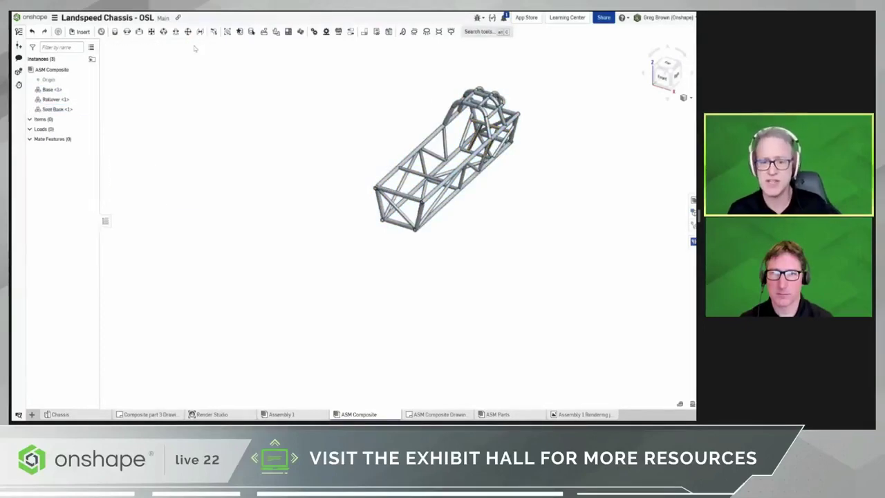
Step: Show the bill of materials of the ASM Composite assembly beside an enlarged view of the frame
{"action": "scroll", "coordinate": [526, 103], "scroll_direction": "up", "scroll_amount": 6}
{"action": "right_click_drag", "start_coordinate": [529, 107], "coordinate": [611, 201]}
{"action": "left_click", "coordinate": [693, 200]}
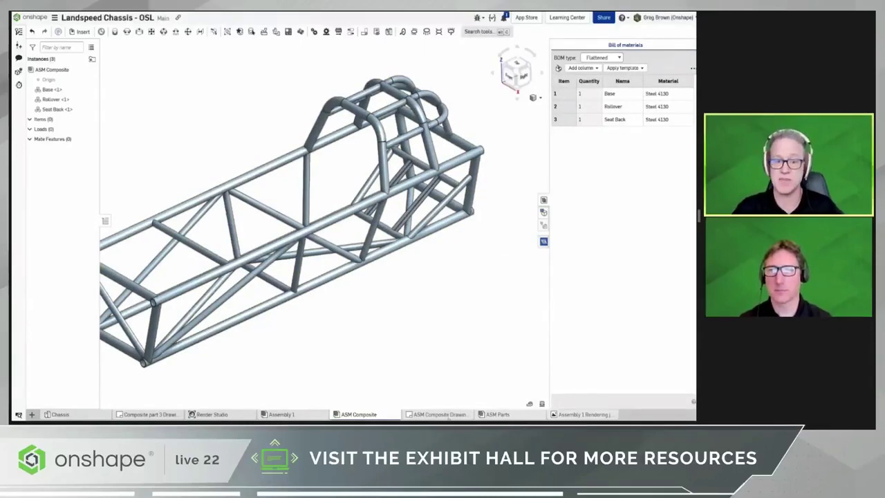
Step: Open the ASM Composite drawing and examine its bill of materials table and item callouts
{"action": "left_click", "coordinate": [439, 414]}
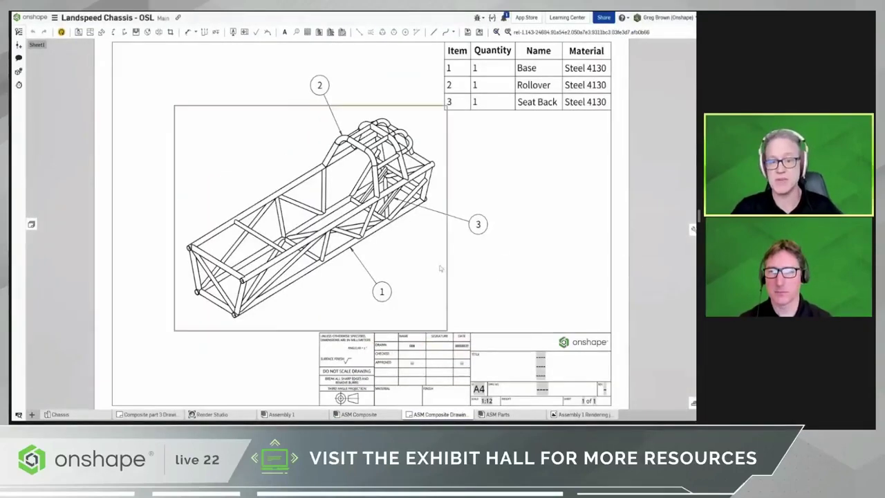
{"action": "left_click", "coordinate": [524, 90]}
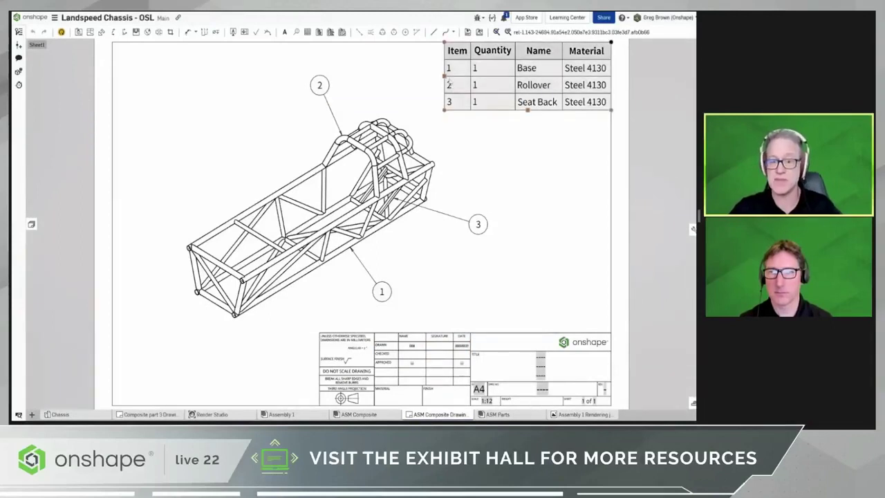
{"action": "left_click", "coordinate": [506, 131]}
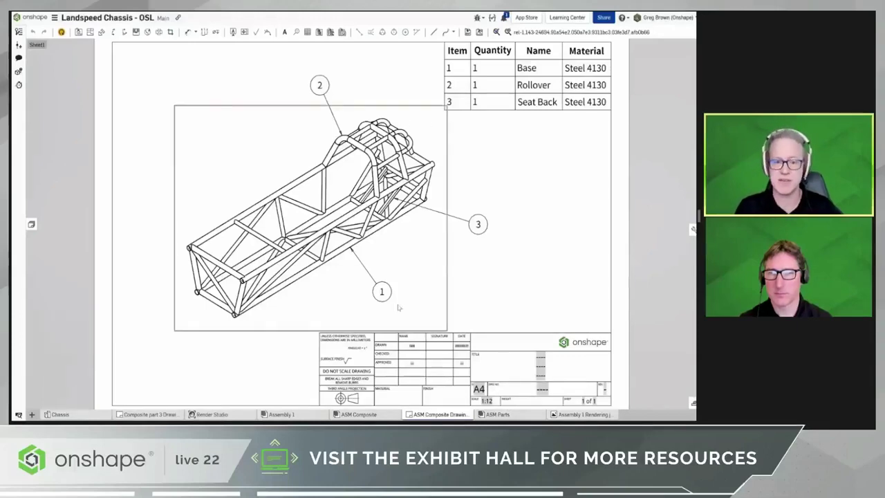
Step: Open the ASM Parts assembly and review its complete bill of materials for comparison with the composite version
{"action": "left_click", "coordinate": [495, 414]}
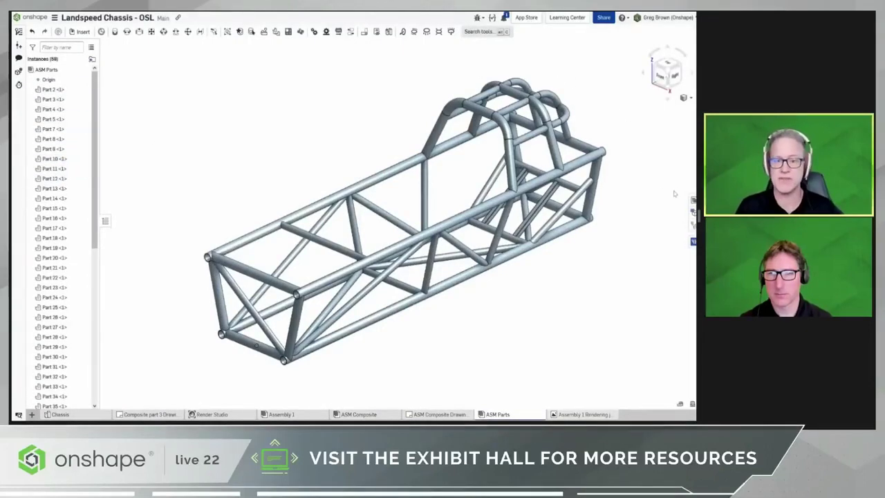
{"action": "left_click", "coordinate": [693, 200]}
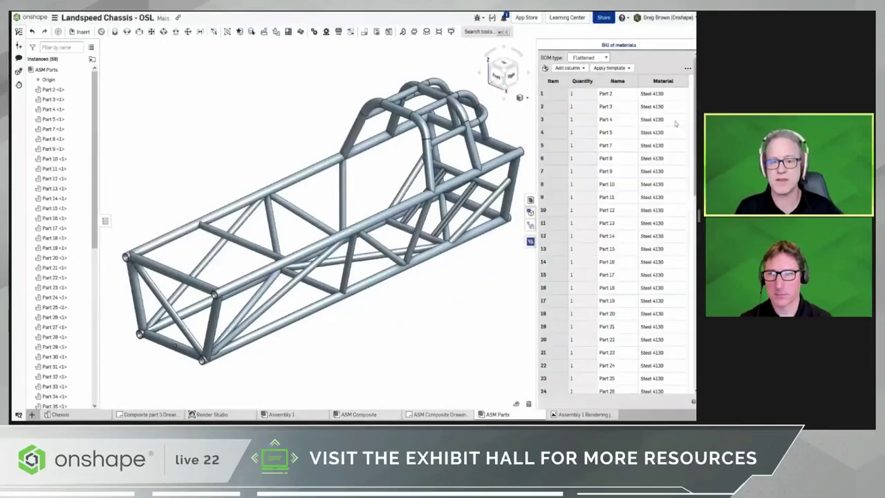
{"action": "scroll", "coordinate": [692, 143], "scroll_direction": "down", "scroll_amount": 2}
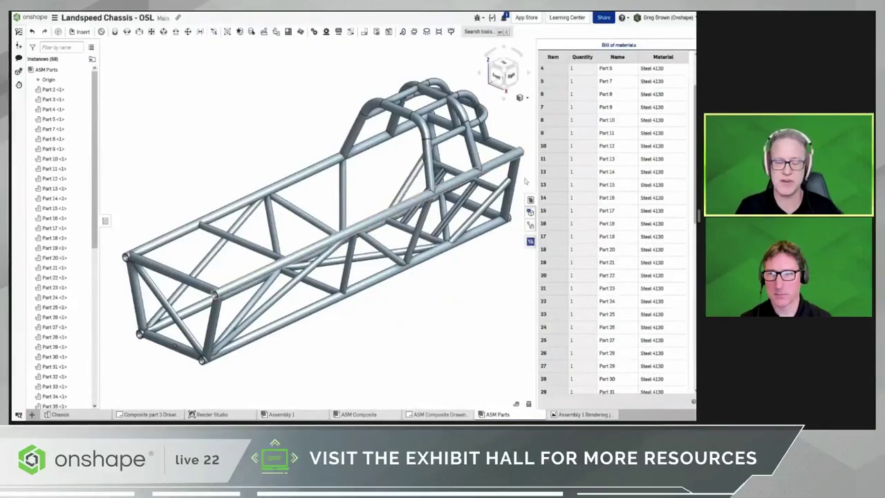
{"action": "scroll", "coordinate": [681, 173], "scroll_direction": "down", "scroll_amount": 5}
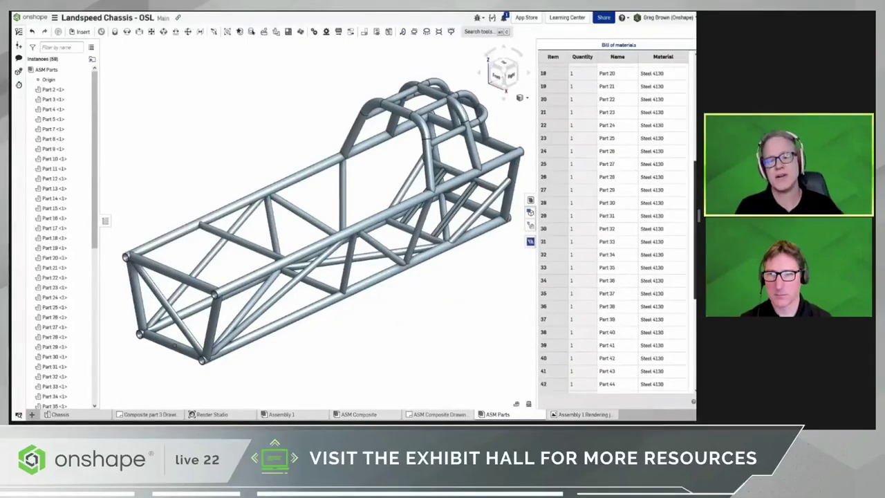
{"action": "scroll", "coordinate": [673, 194], "scroll_direction": "down", "scroll_amount": 3}
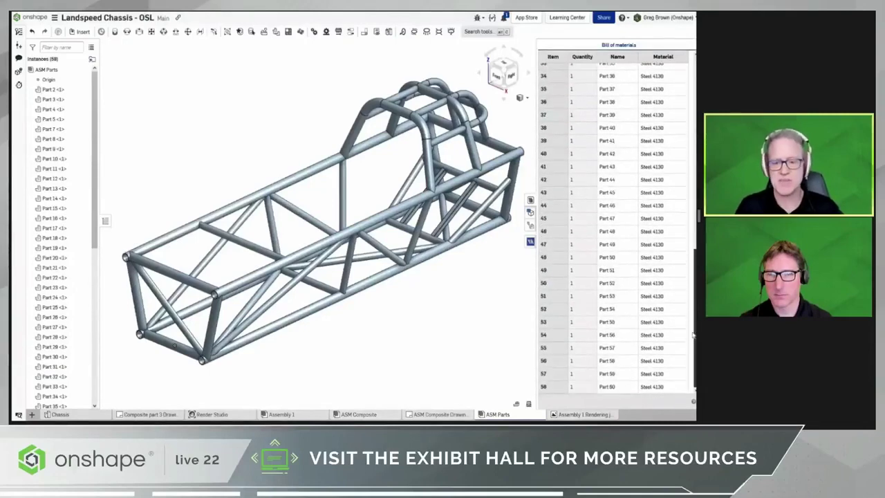
{"action": "scroll", "coordinate": [681, 208], "scroll_direction": "up", "scroll_amount": 9}
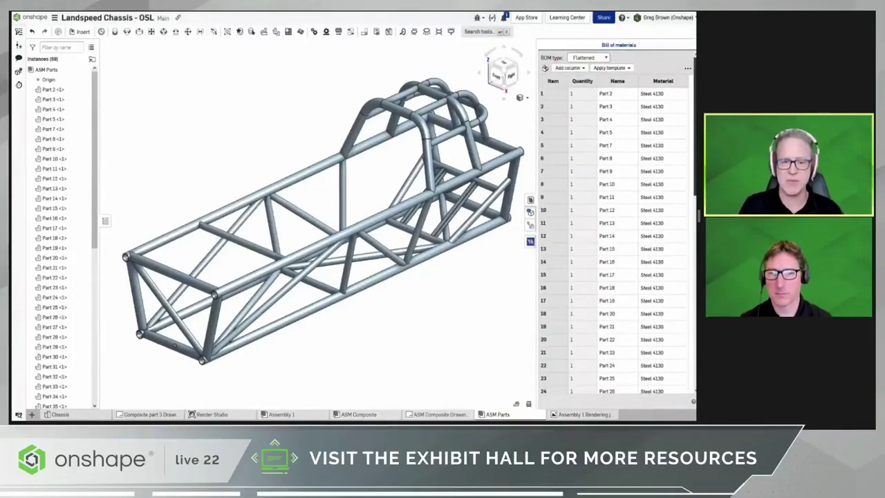